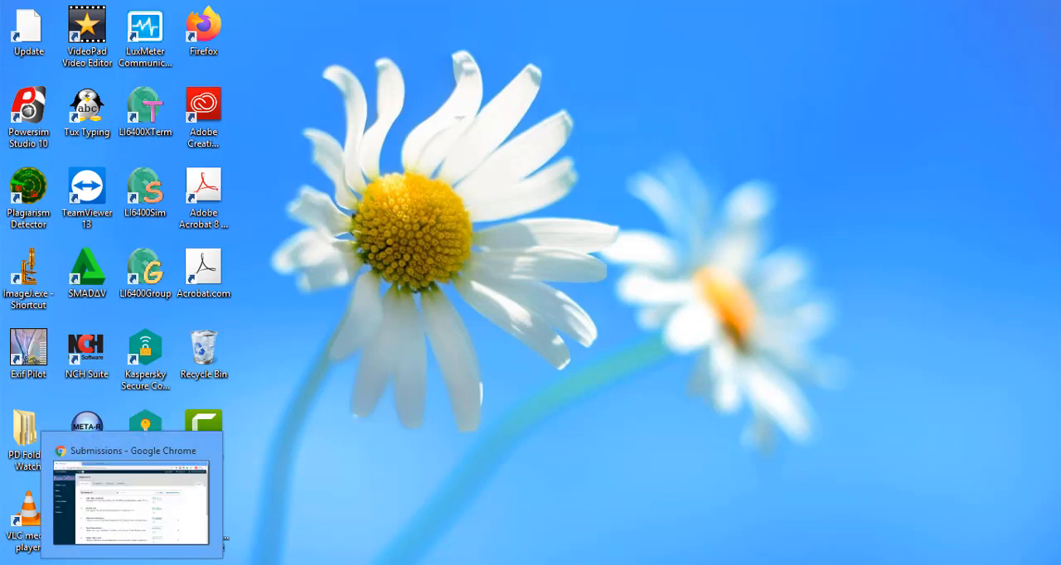
# Switch to the journal site in Chrome and open the installed plugins list in the website settings.
pyautogui.click(133, 564)
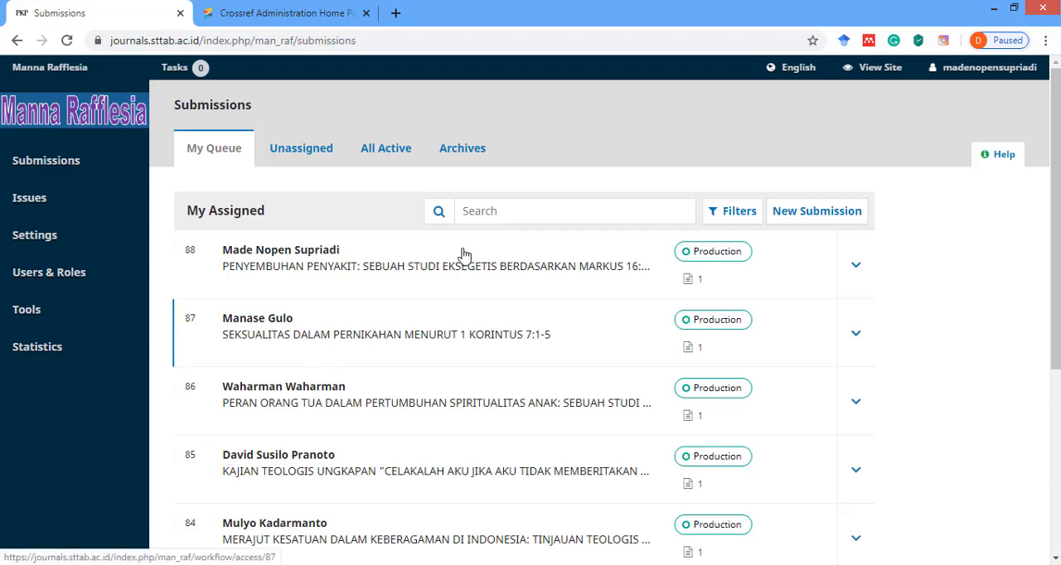
pyautogui.moveTo(965, 76)
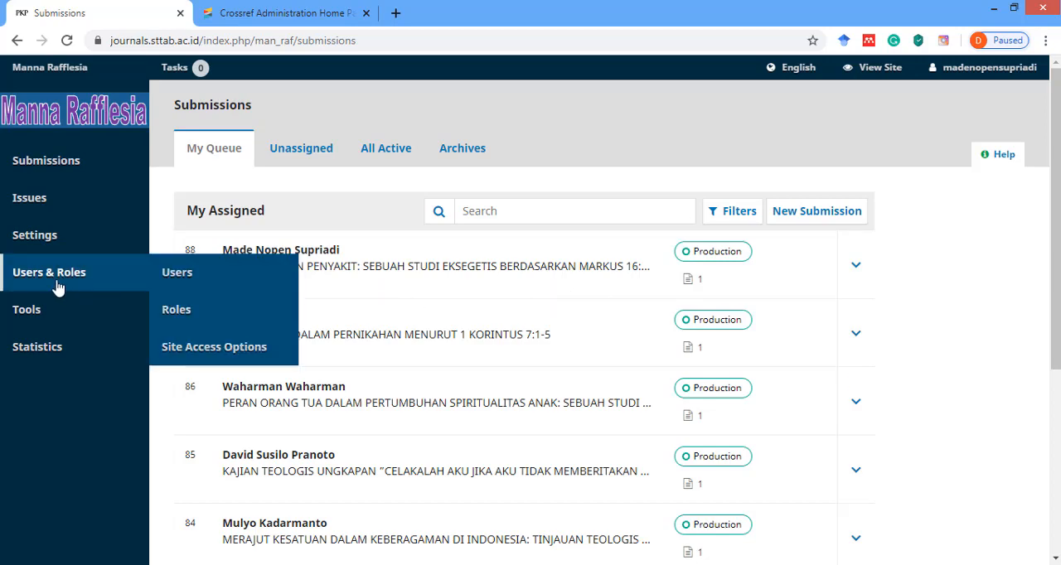
pyautogui.moveTo(39, 238)
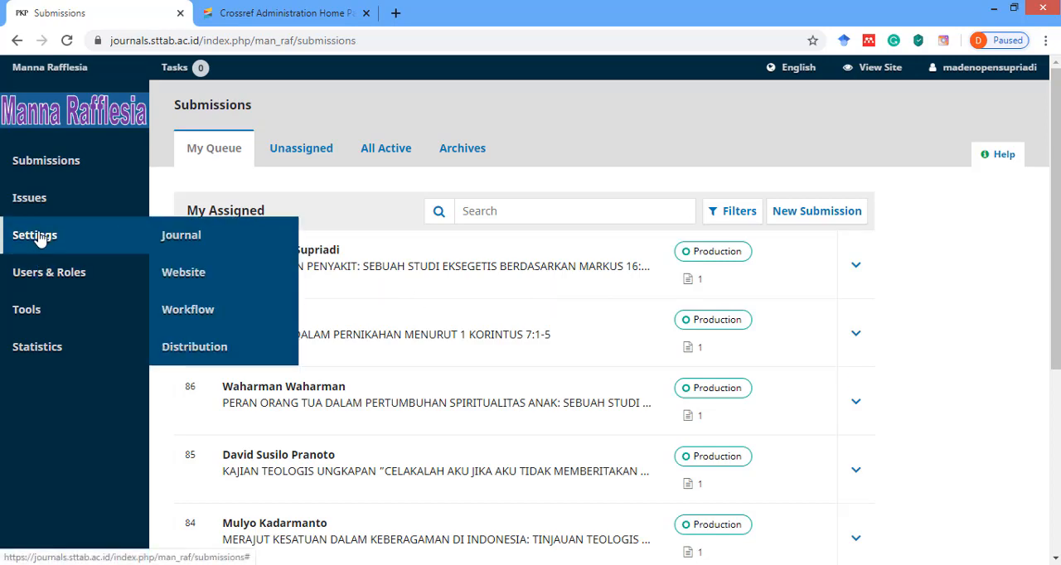
pyautogui.click(190, 280)
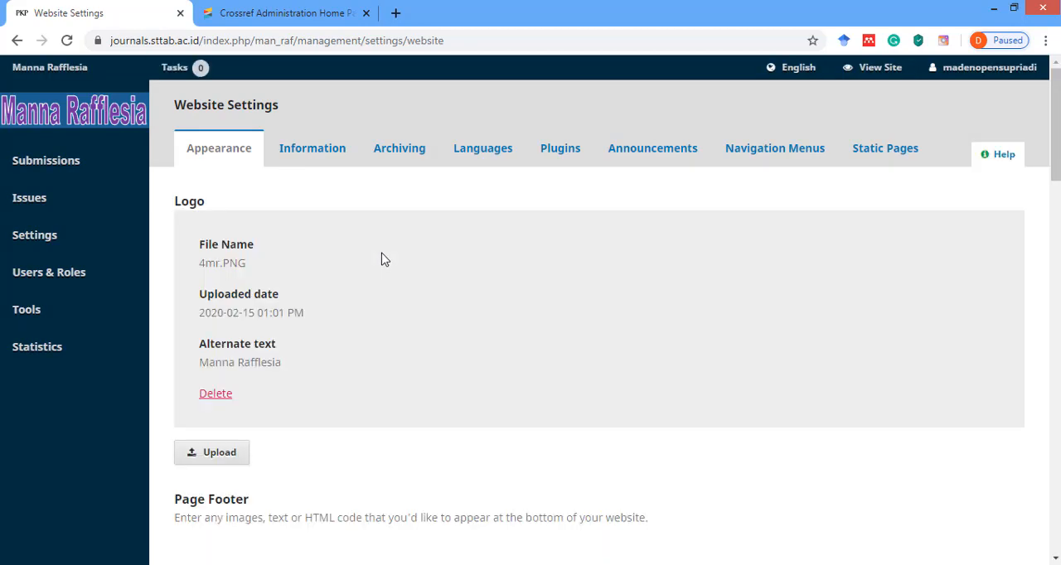
pyautogui.click(559, 156)
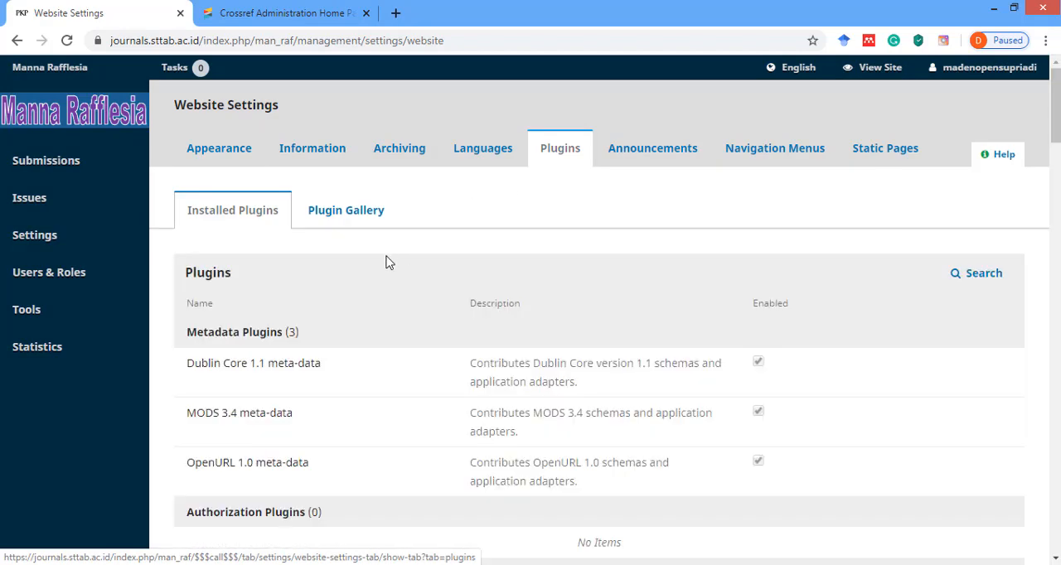
# Locate the DOI plugin among the public identifier plugins, leave it enabled and open its settings.
pyautogui.scroll(-8, 383, 278)
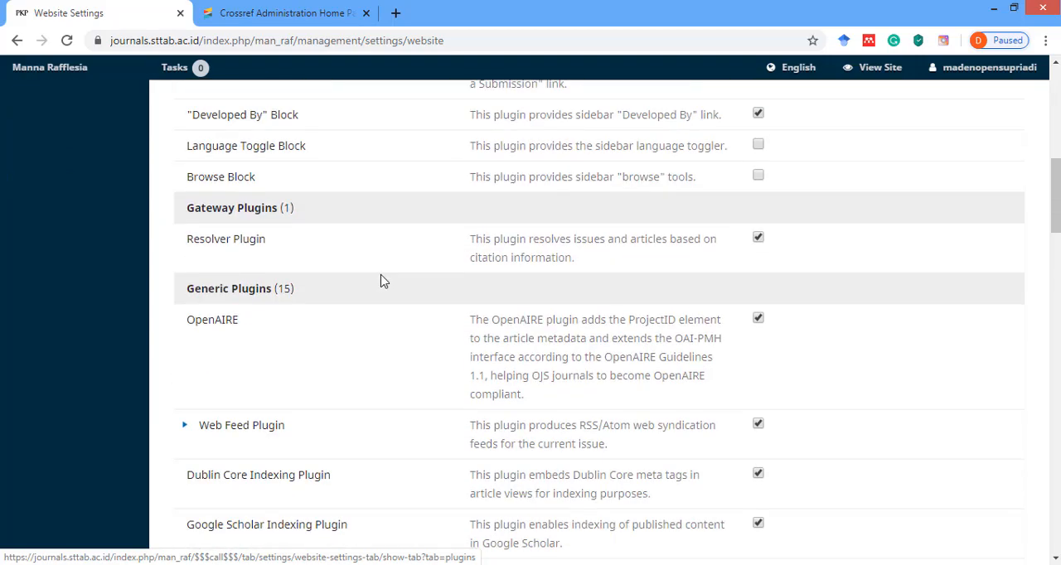
pyautogui.scroll(-4, 383, 282)
pyautogui.scroll(-3, 384, 282)
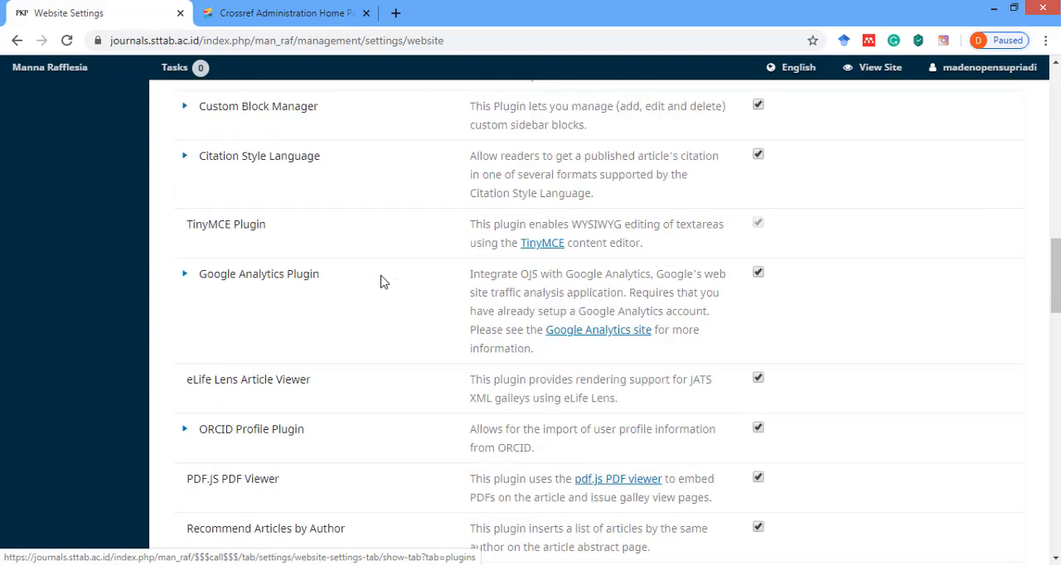
pyautogui.scroll(-8, 380, 281)
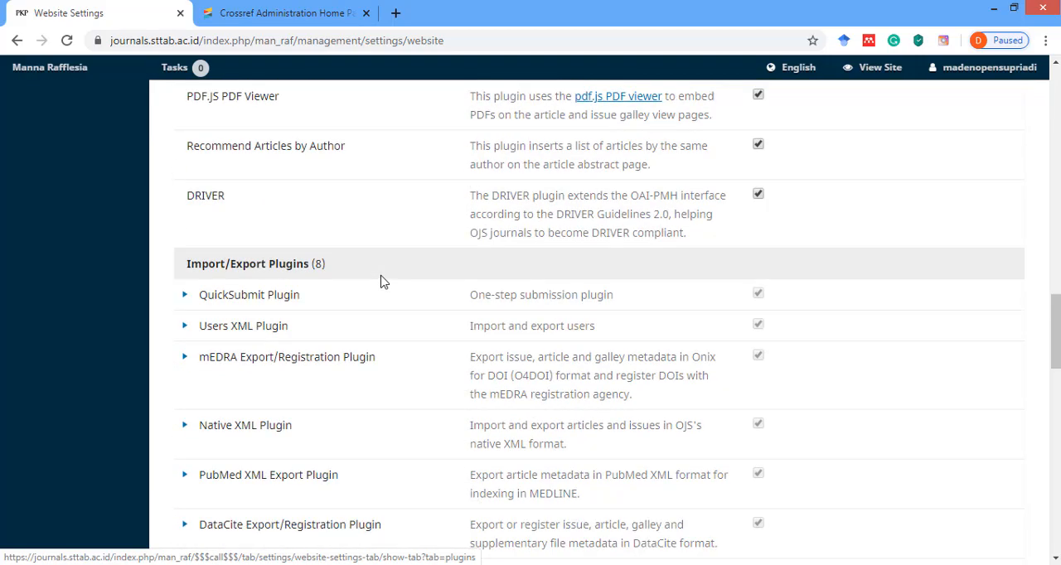
pyautogui.scroll(-5, 381, 282)
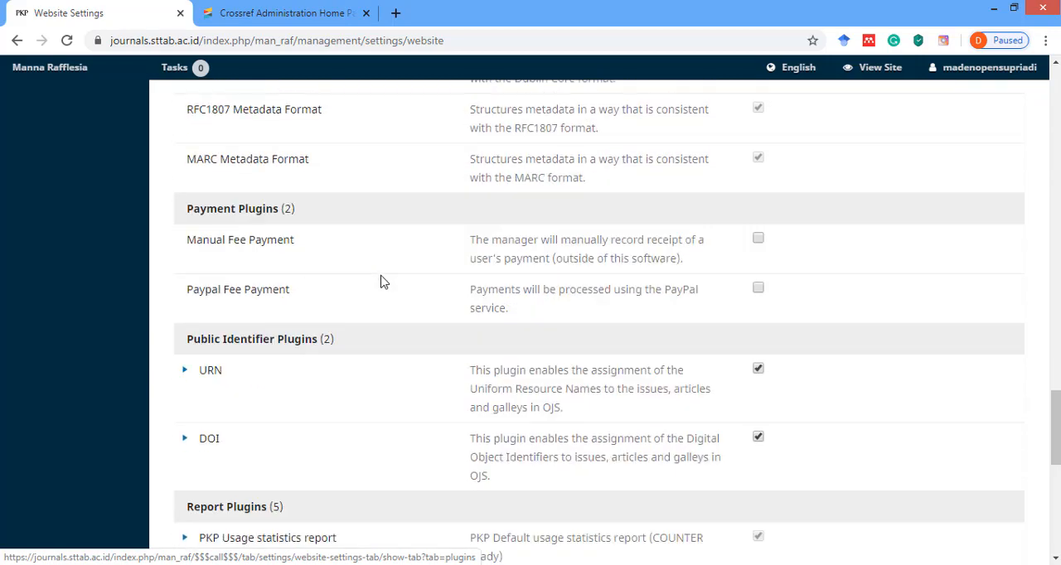
pyautogui.scroll(-3, 381, 281)
pyautogui.scroll(2, 378, 280)
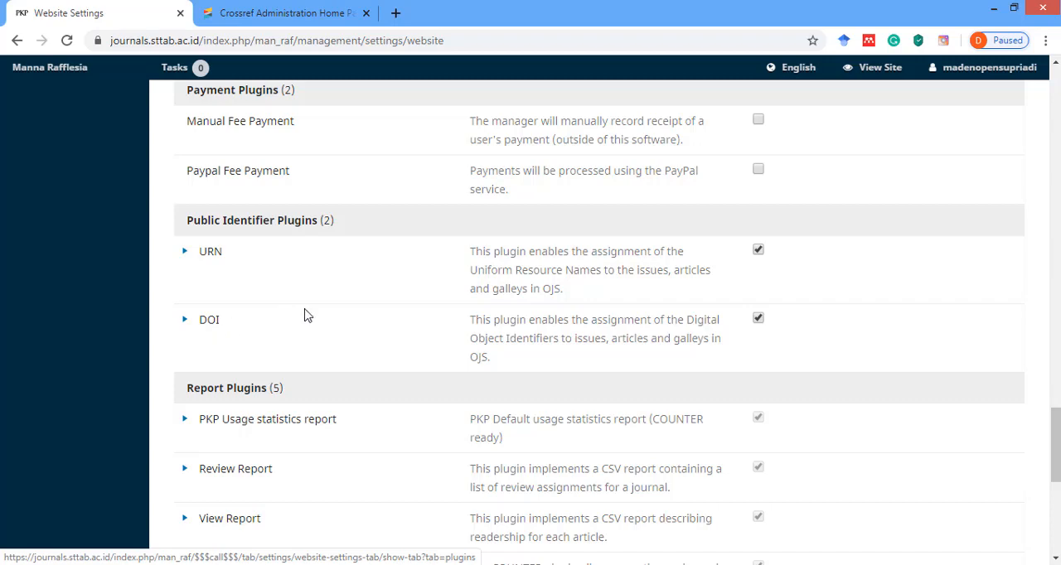
pyautogui.click(758, 320)
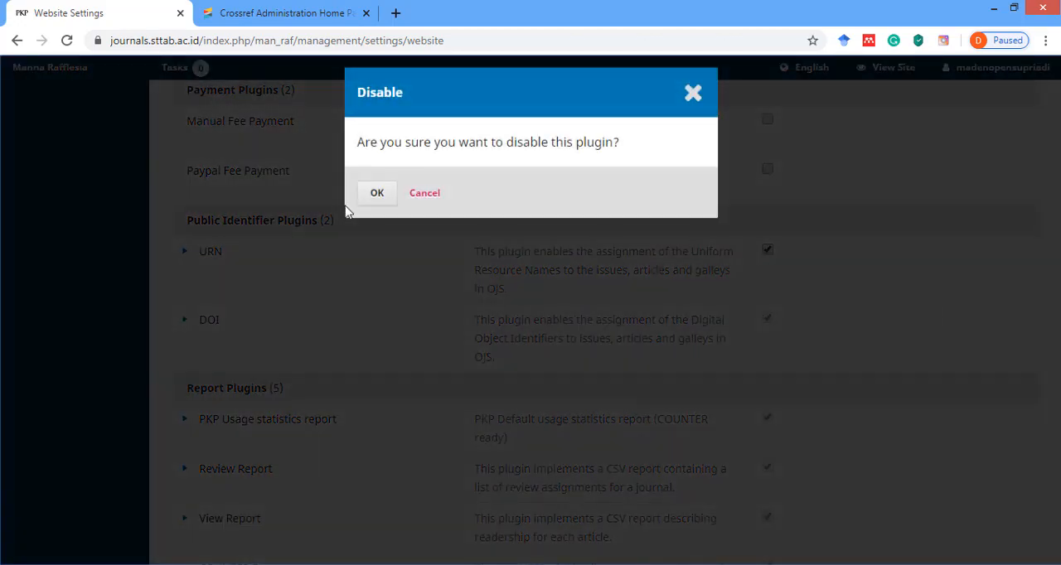
pyautogui.click(425, 194)
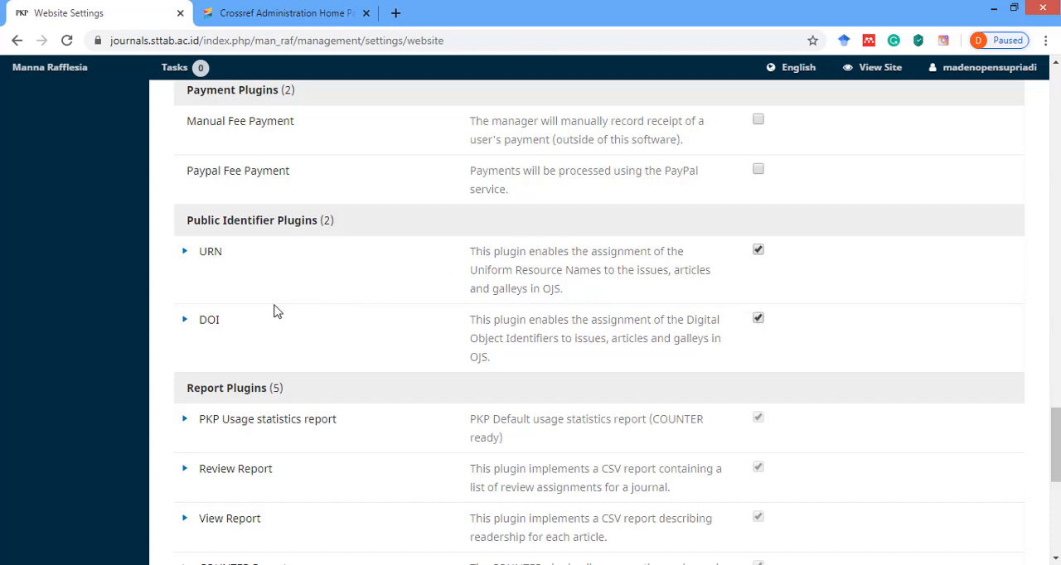
pyautogui.click(184, 321)
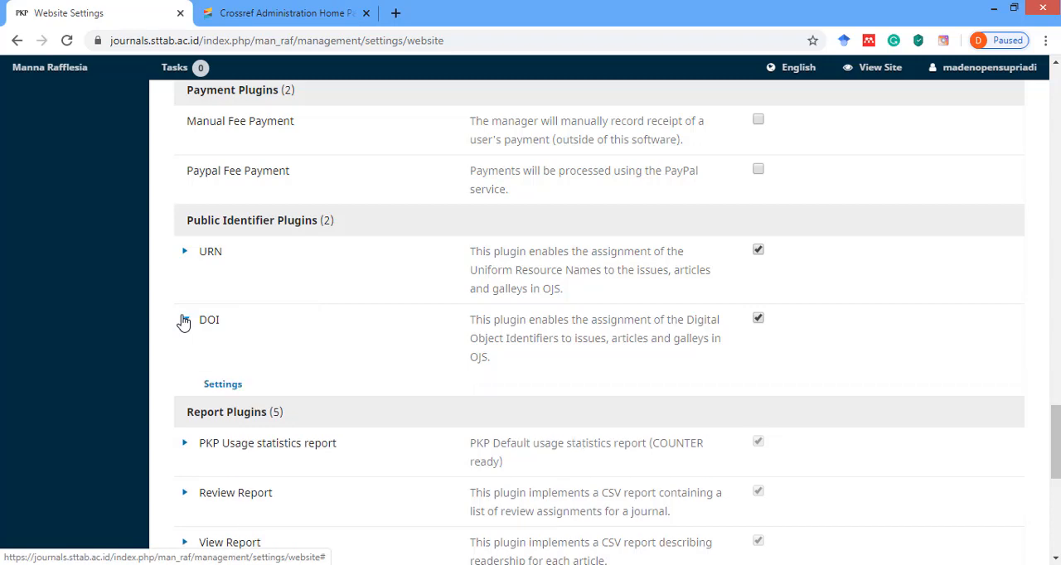
pyautogui.click(215, 386)
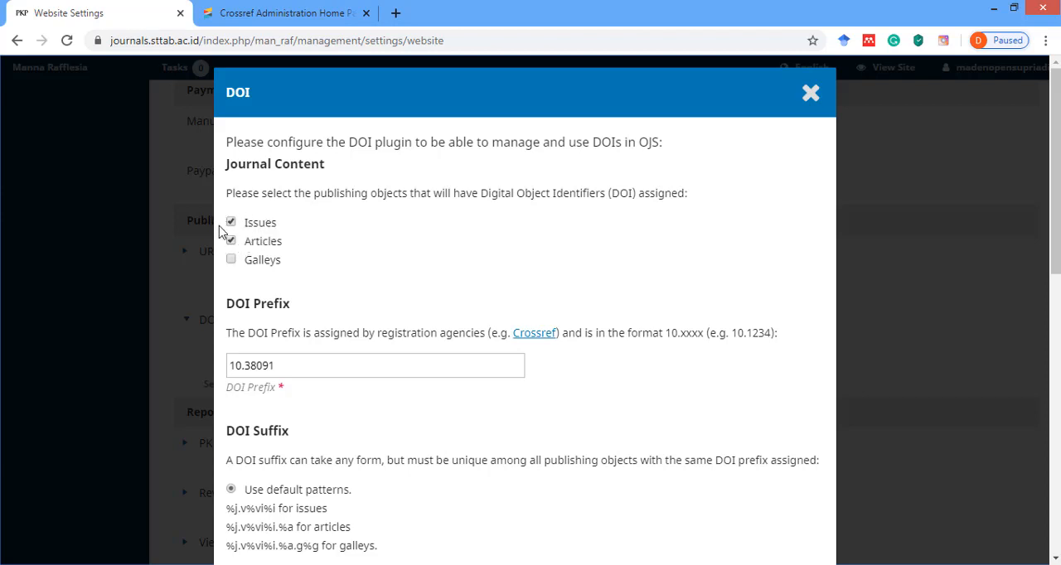
# Examine the DOI plugin's journal content selection, DOI prefix and DOI suffix options, including the default patterns.
pyautogui.click(230, 221)
pyautogui.click(231, 220)
pyautogui.scroll(-1, 325, 258)
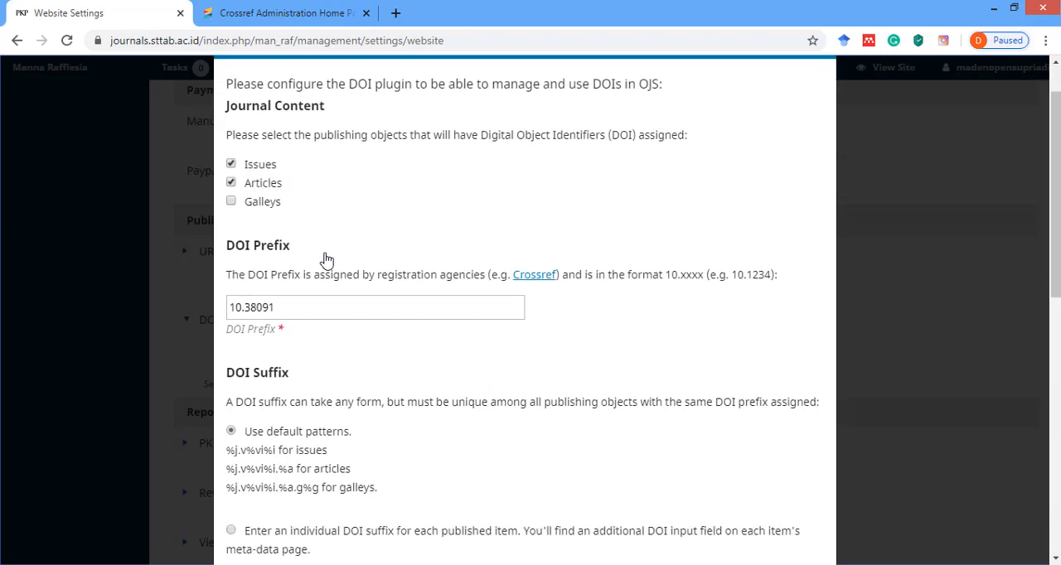
pyautogui.scroll(-1, 326, 259)
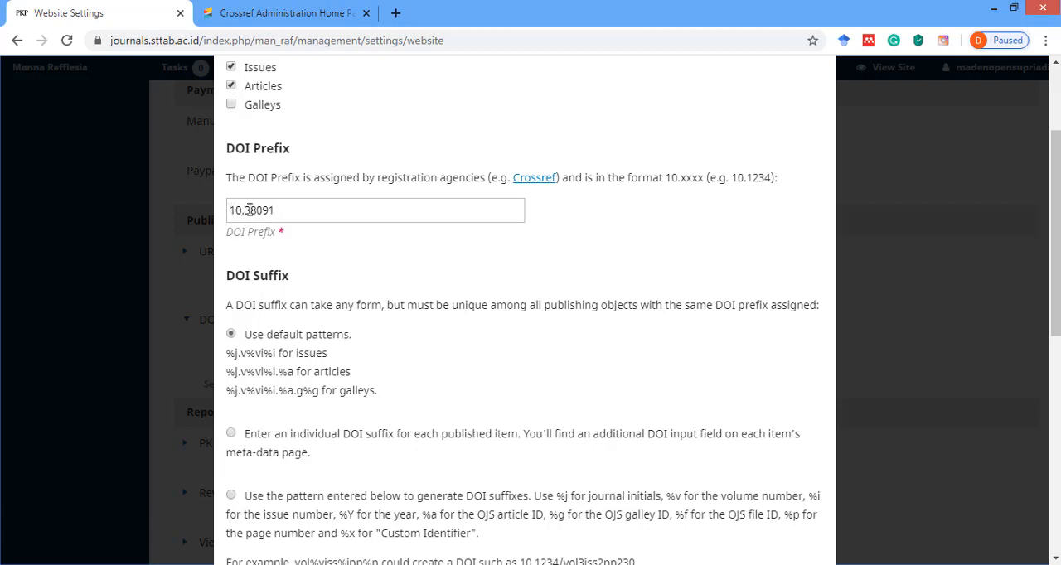
pyautogui.moveTo(229, 212); pyautogui.dragTo(280, 213)
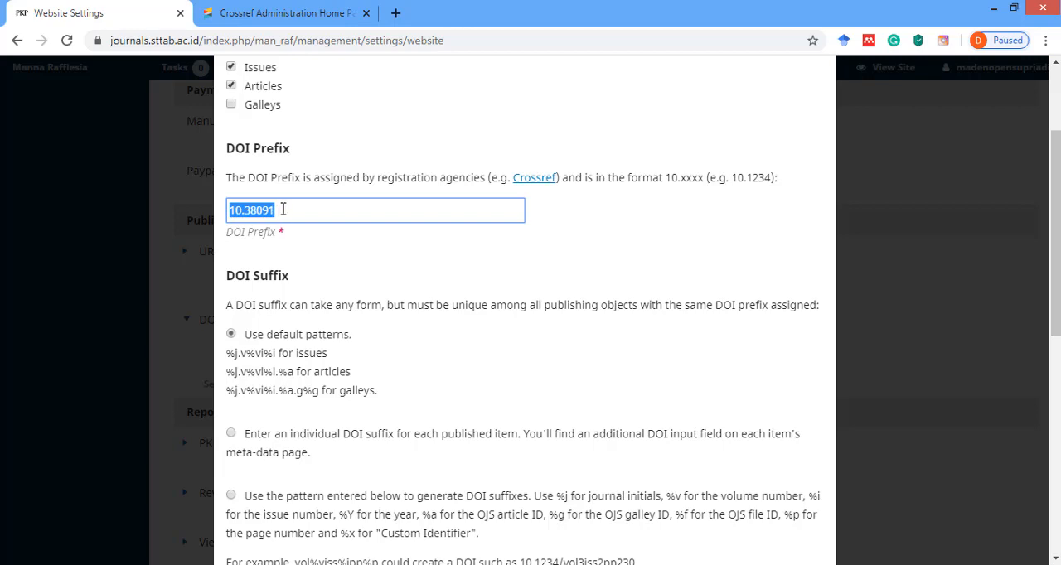
pyautogui.click(290, 195)
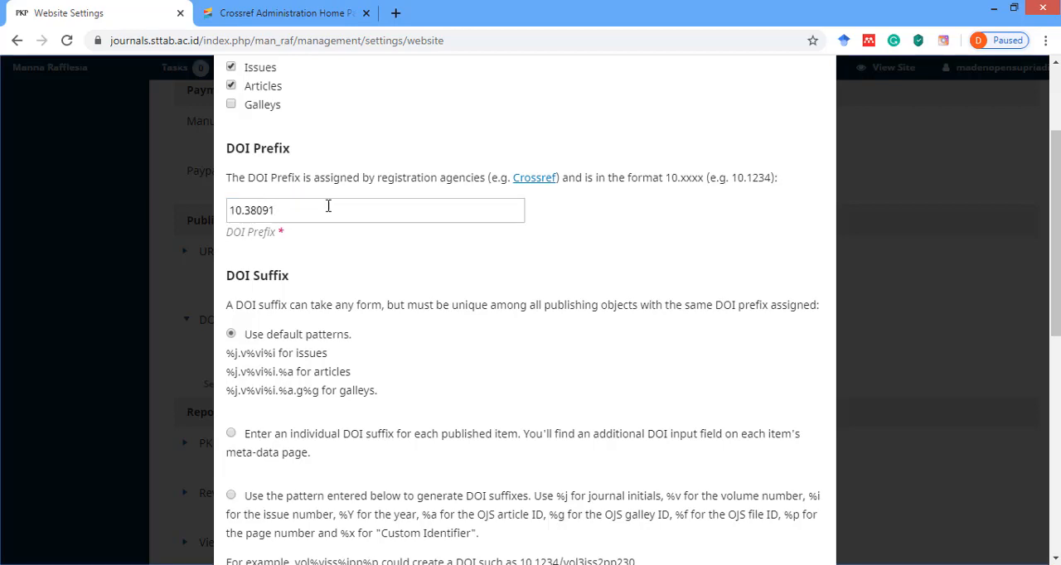
pyautogui.scroll(-2, 345, 221)
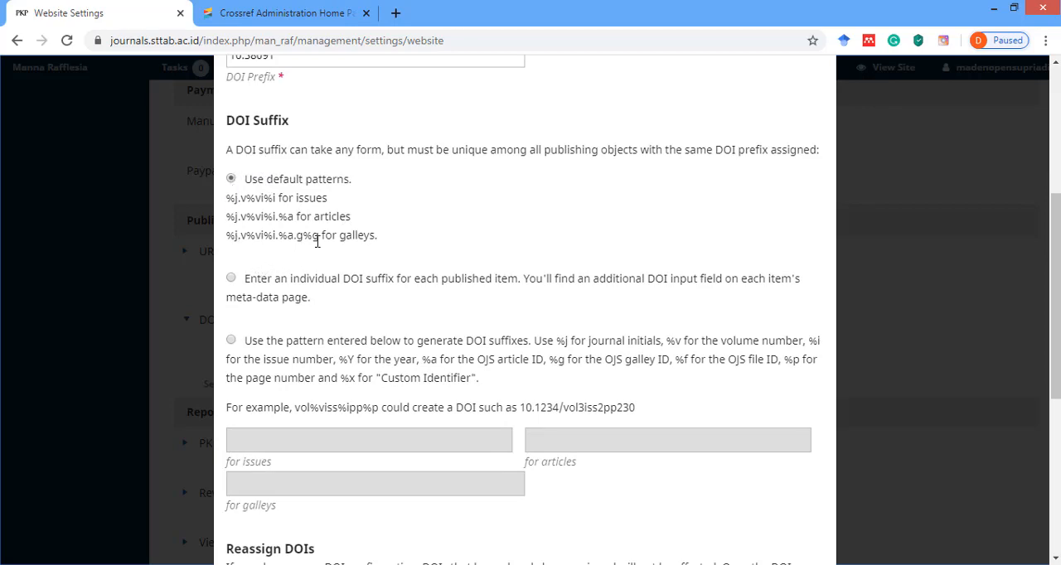
pyautogui.scroll(1, 313, 236)
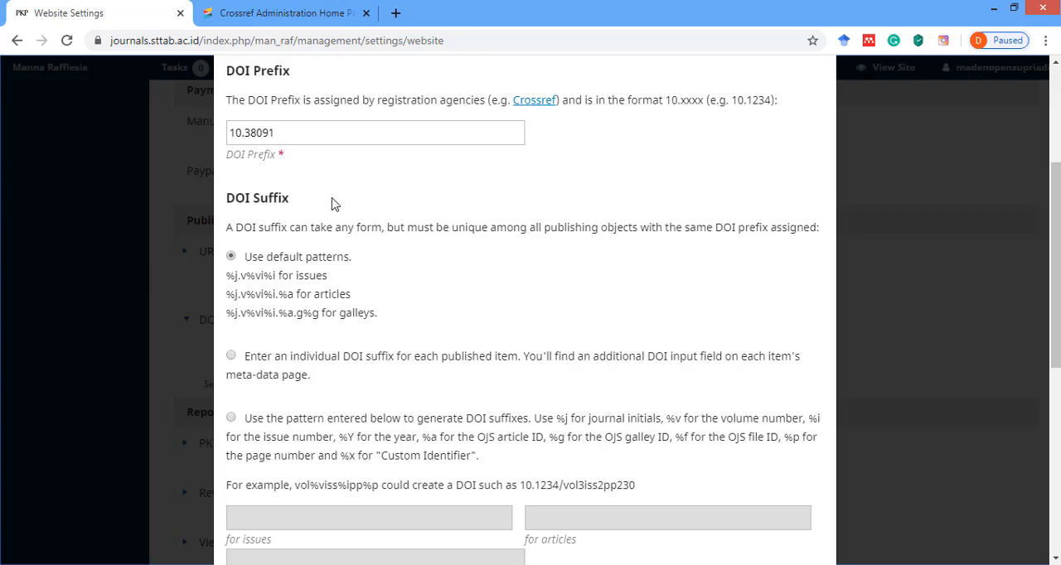
pyautogui.scroll(-2, 328, 209)
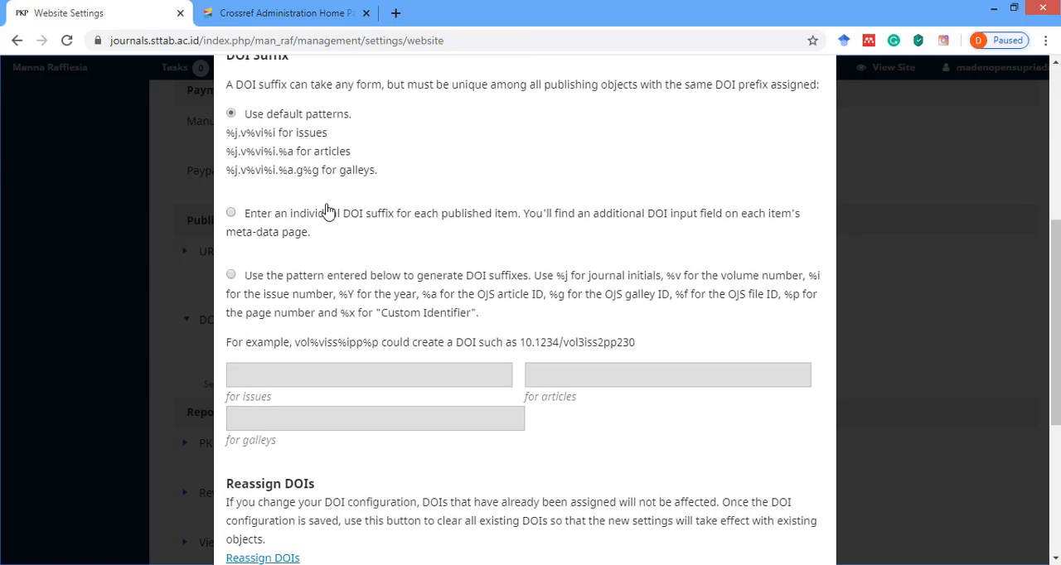
pyautogui.scroll(1, 326, 208)
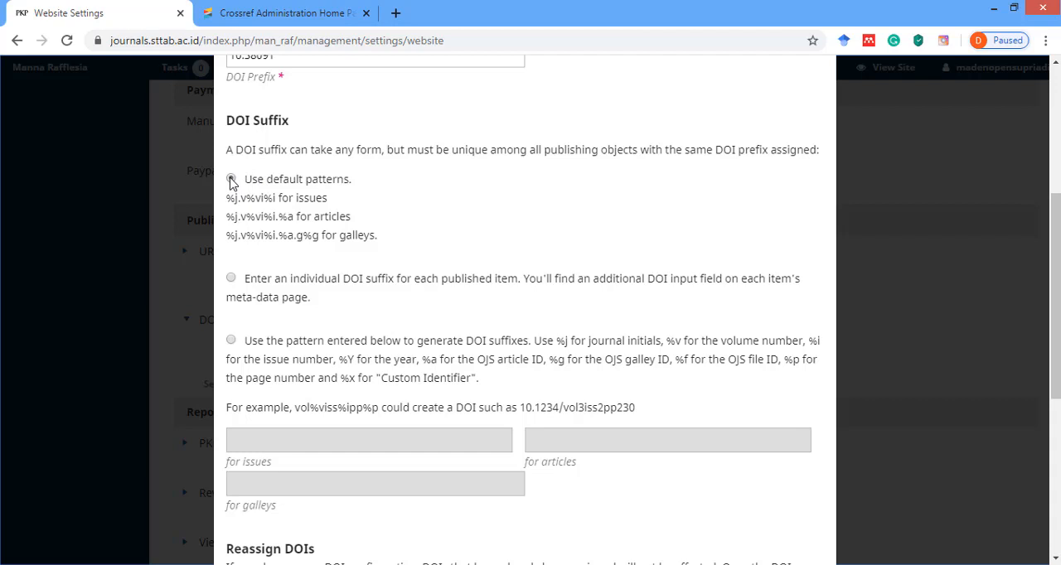
pyautogui.click(231, 181)
# Review the custom suffix pattern, Reassign DOIs and Assign DOIs sections, and close the DOI settings.
pyautogui.scroll(-3, 338, 217)
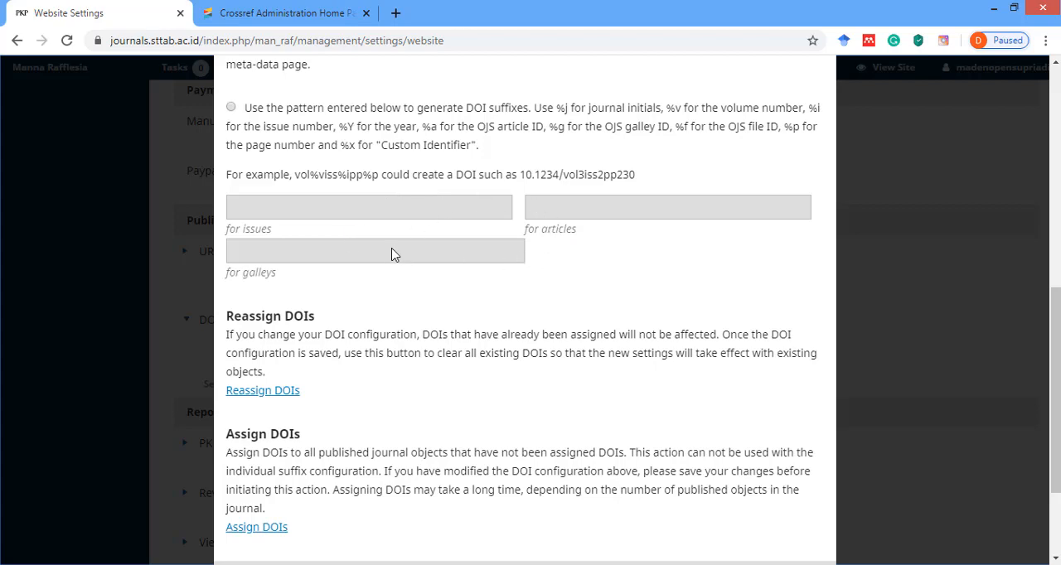
pyautogui.scroll(-2, 392, 255)
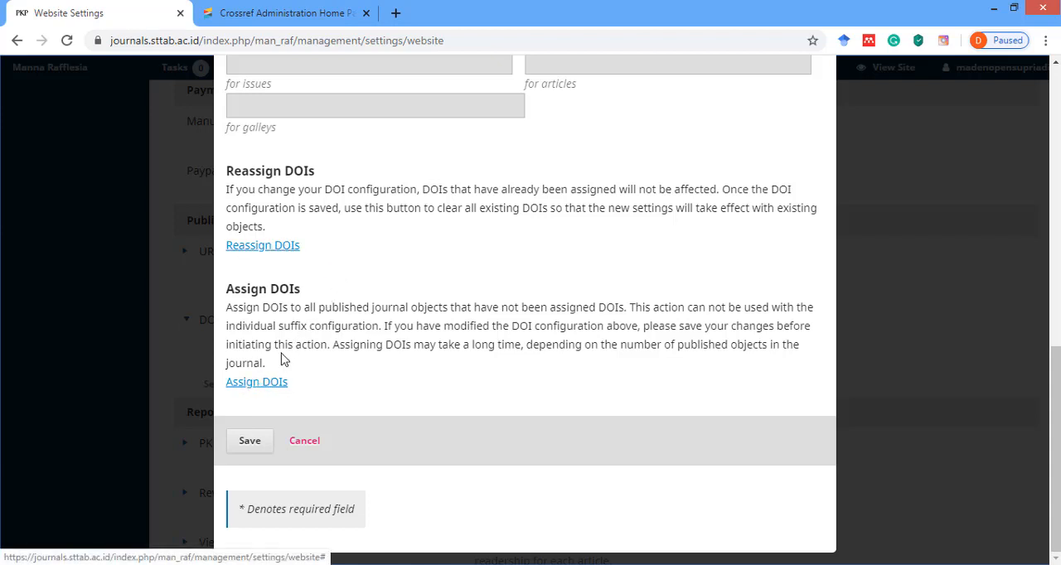
pyautogui.scroll(8, 348, 327)
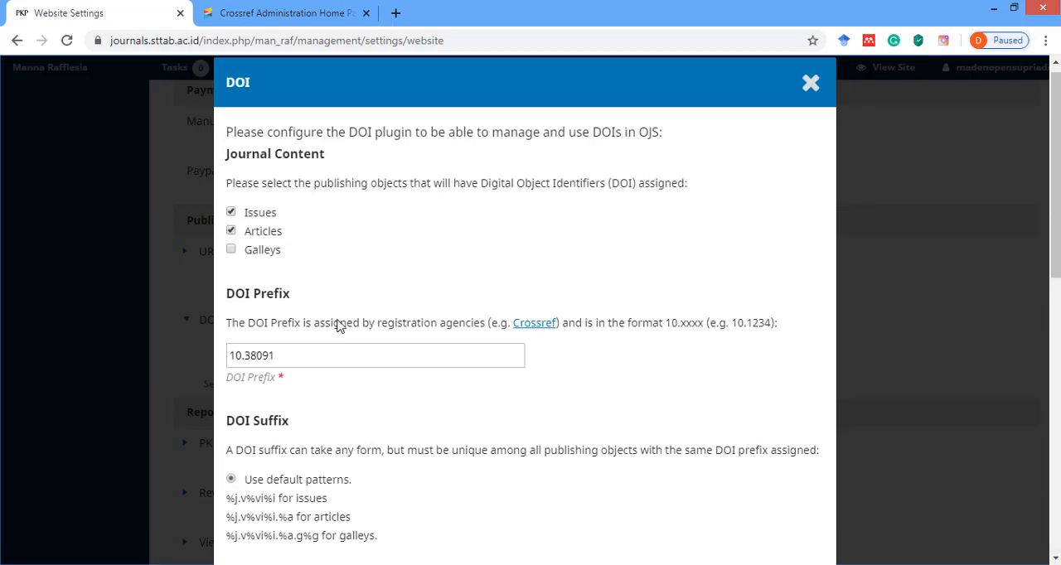
pyautogui.scroll(-5, 317, 304)
pyautogui.scroll(-3, 316, 311)
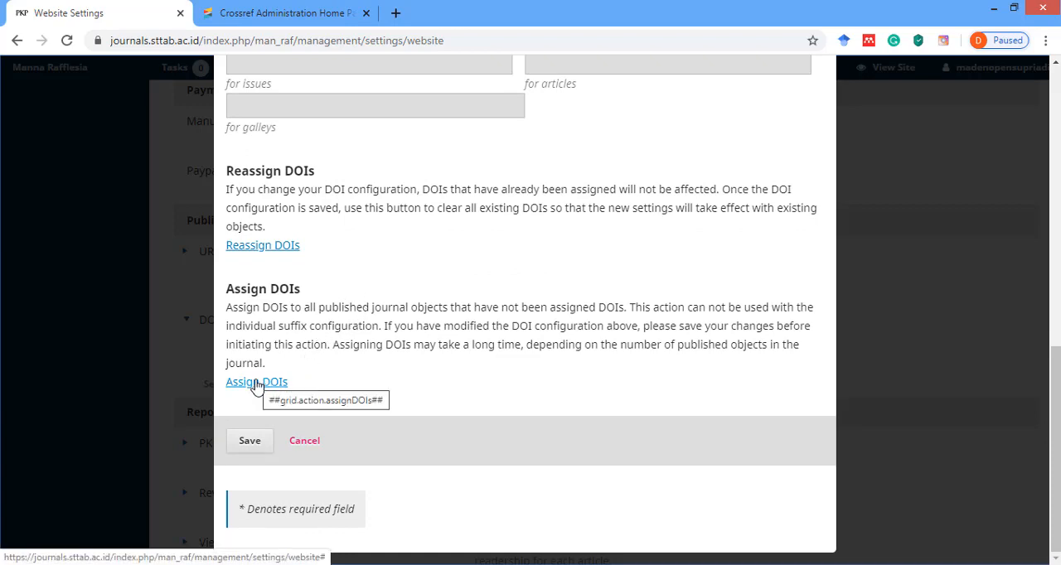
pyautogui.scroll(4, 315, 364)
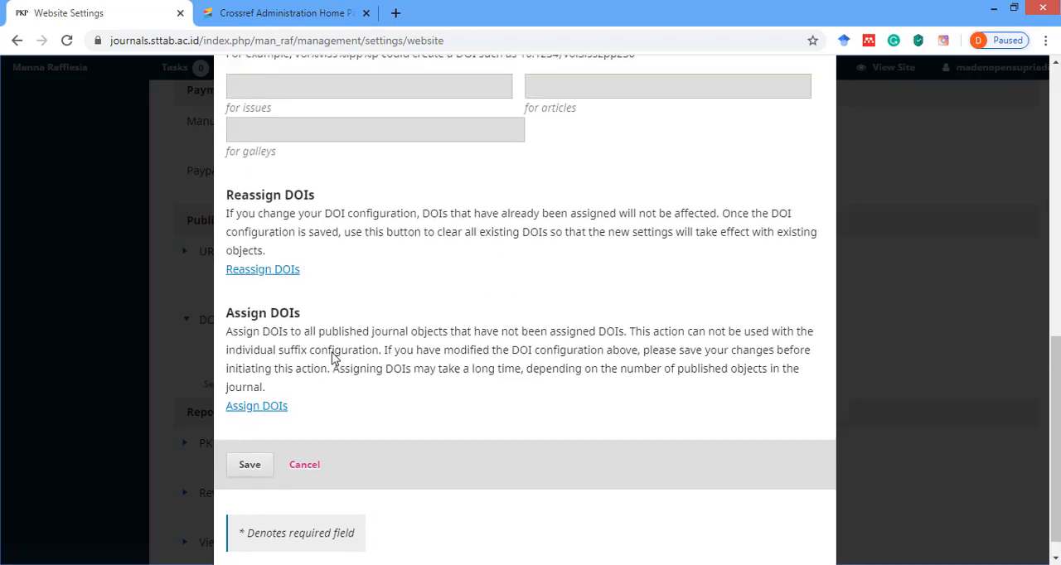
pyautogui.scroll(2, 373, 166)
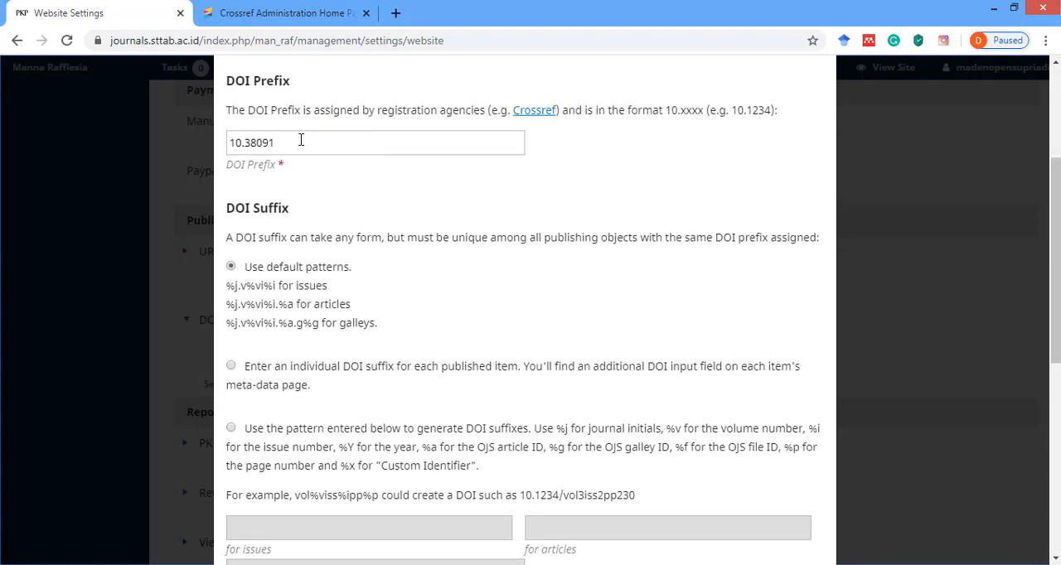
pyautogui.scroll(-3, 294, 386)
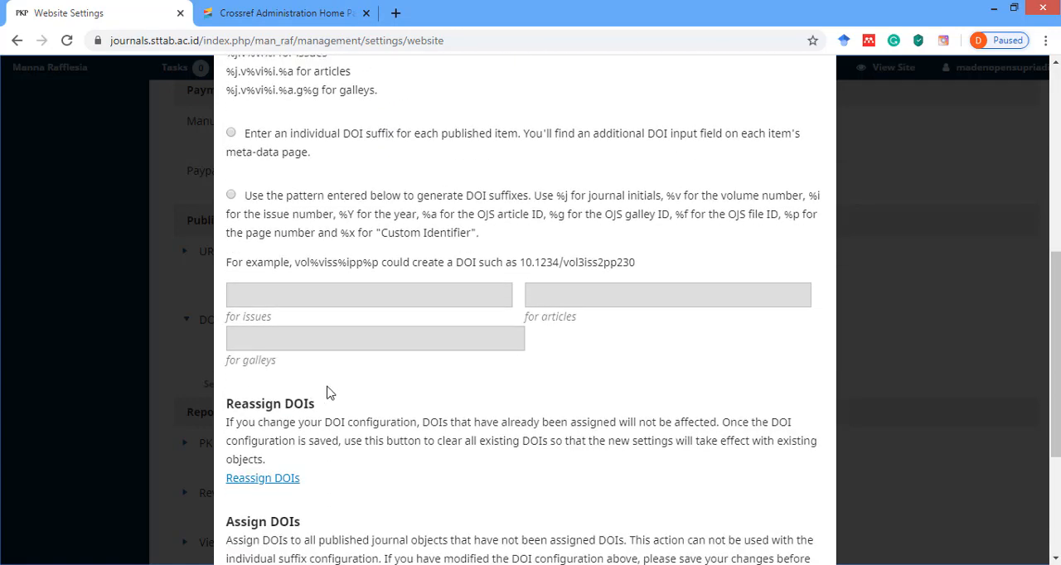
pyautogui.scroll(-3, 331, 395)
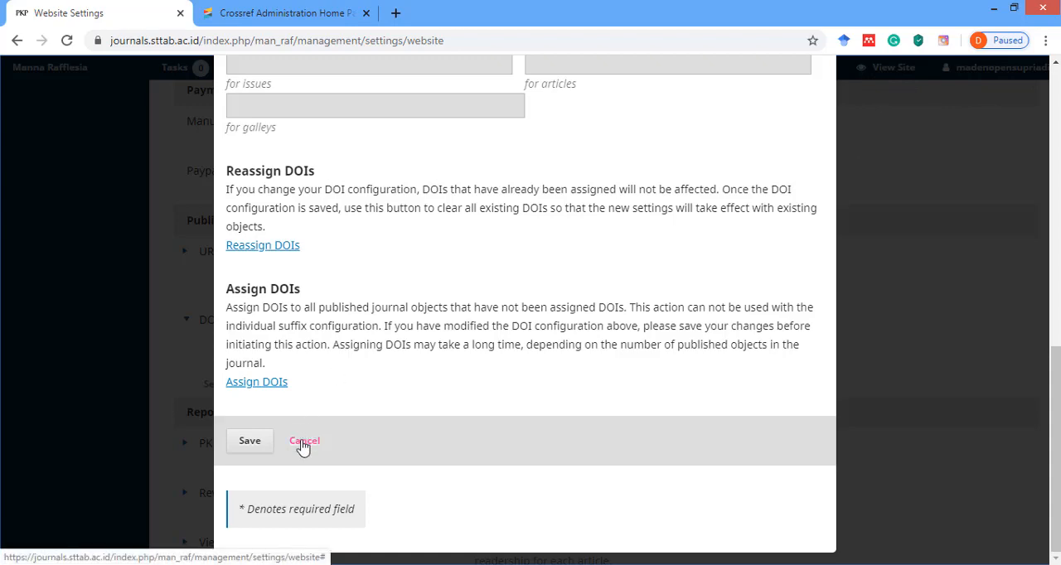
pyautogui.click(163, 386)
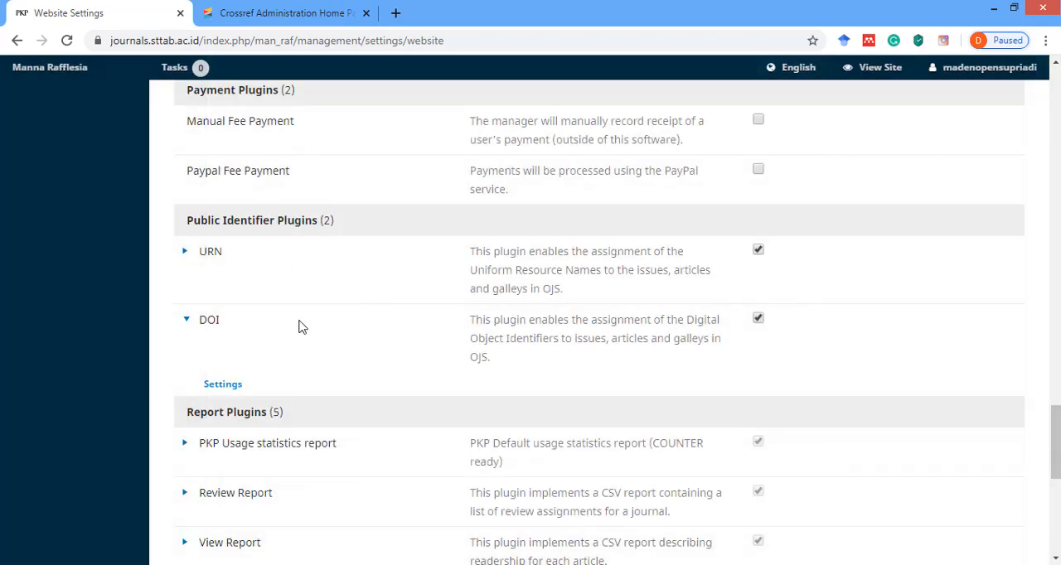
# Leave the plugin list and open the journal's back issues.
pyautogui.scroll(1, 301, 326)
pyautogui.scroll(15, 301, 326)
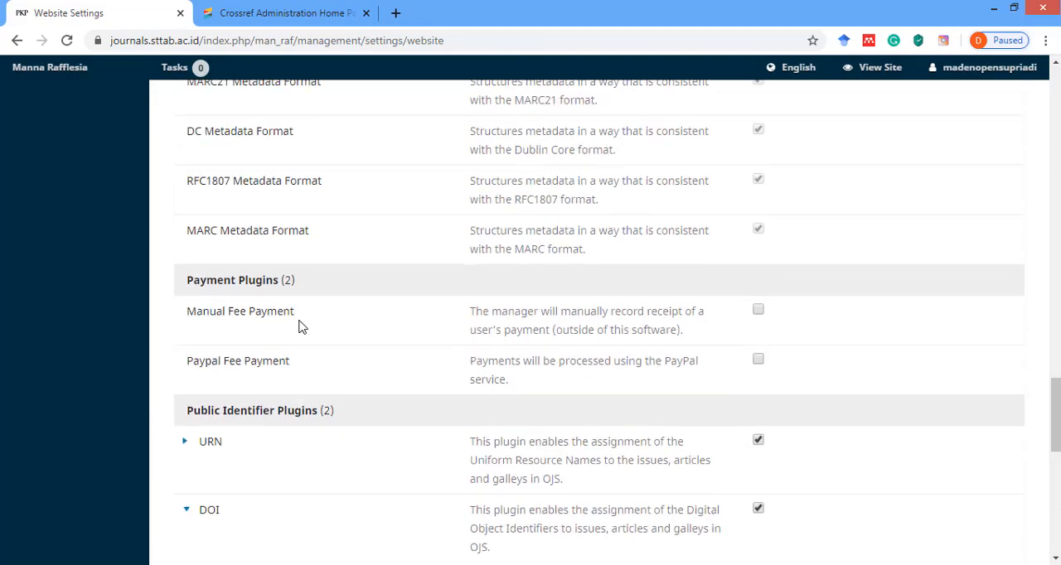
pyautogui.scroll(20, 300, 320)
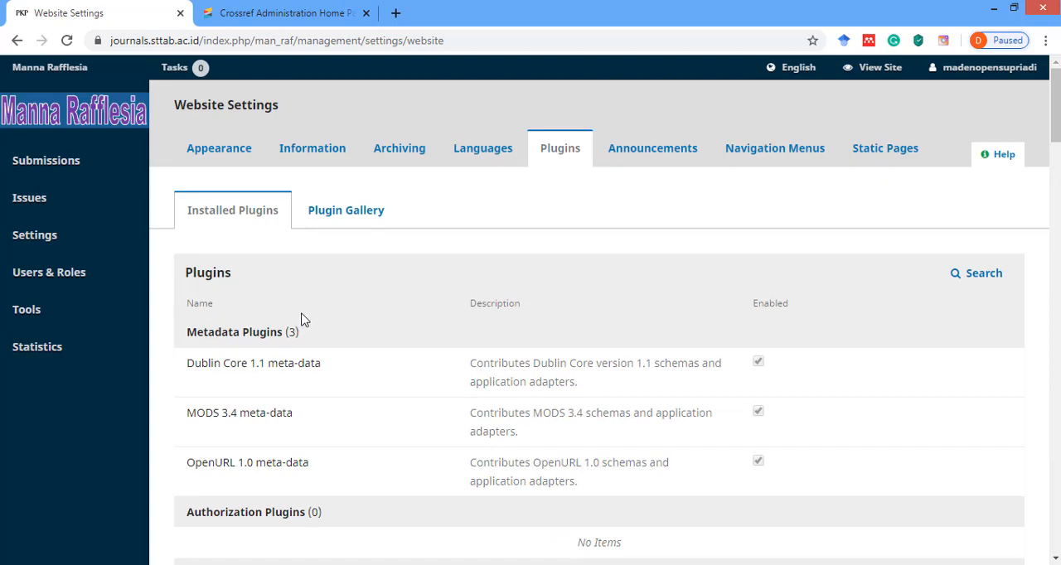
pyautogui.moveTo(28, 197)
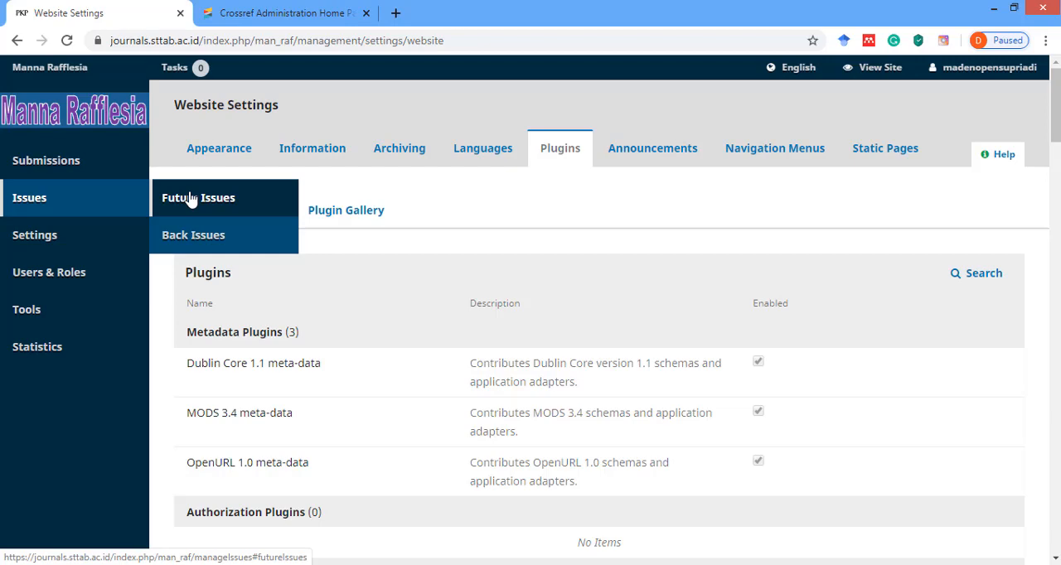
pyautogui.click(199, 237)
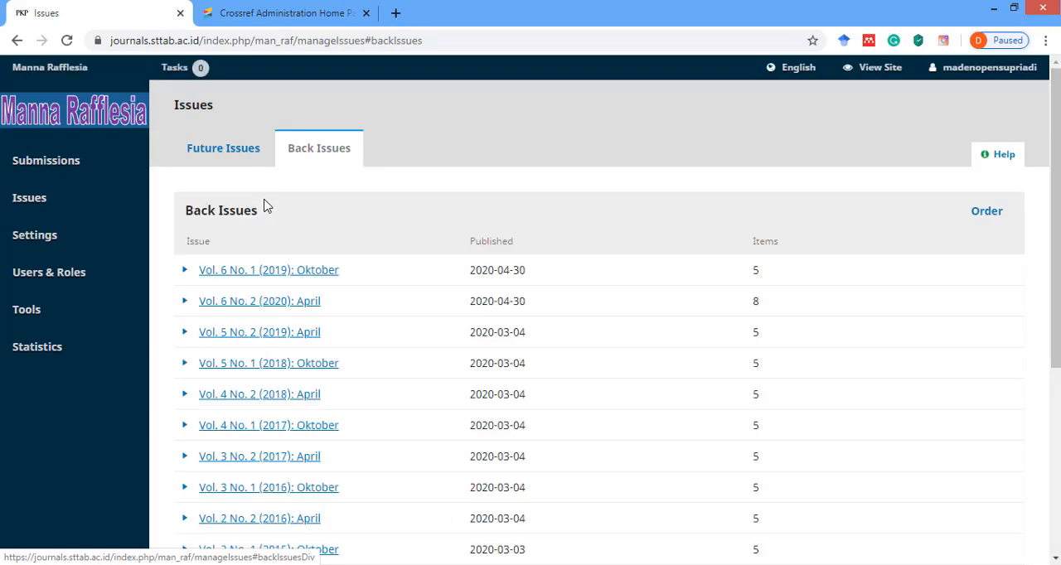
# Look through the list of back issues and the articles contained in Vol. 6 No. 1 (2019): Oktober.
pyautogui.scroll(-2, 316, 199)
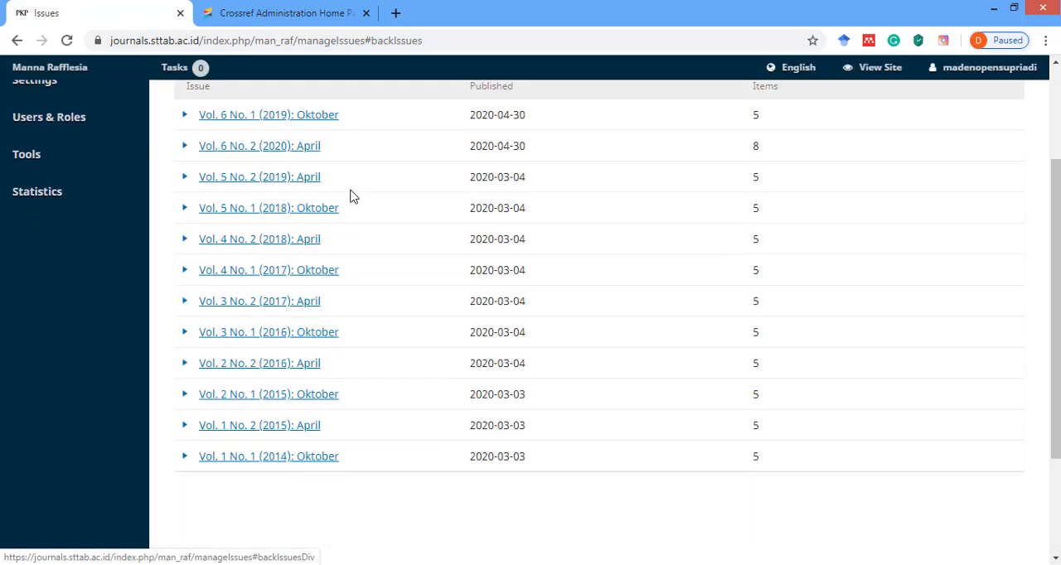
pyautogui.scroll(1, 327, 171)
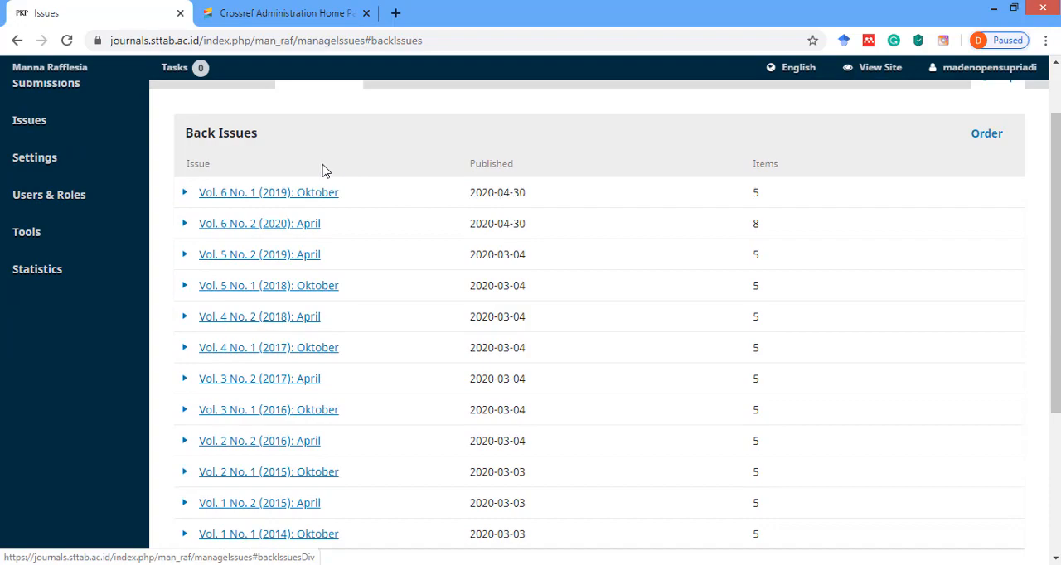
pyautogui.click(242, 199)
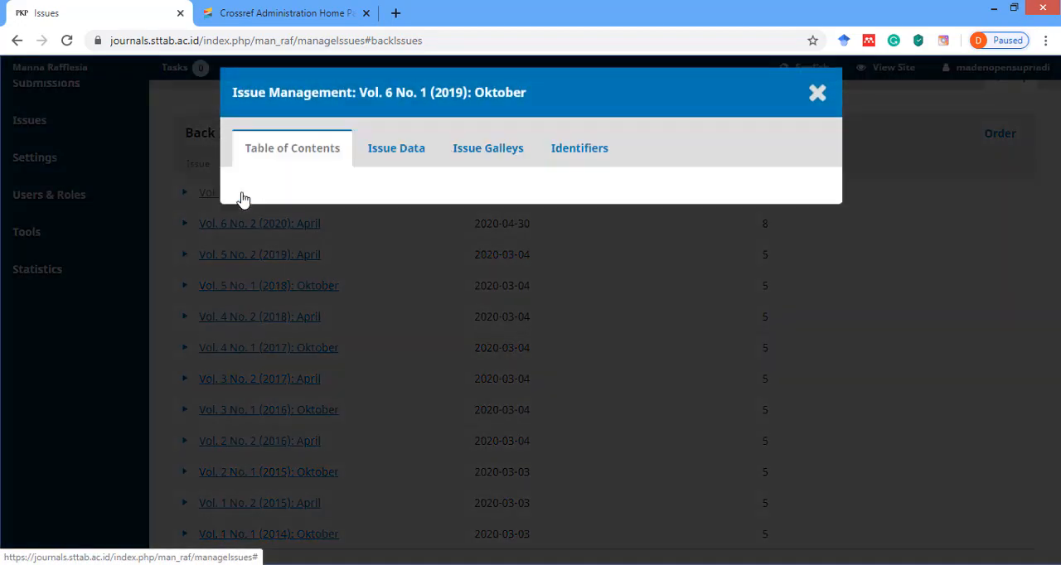
pyautogui.click(817, 93)
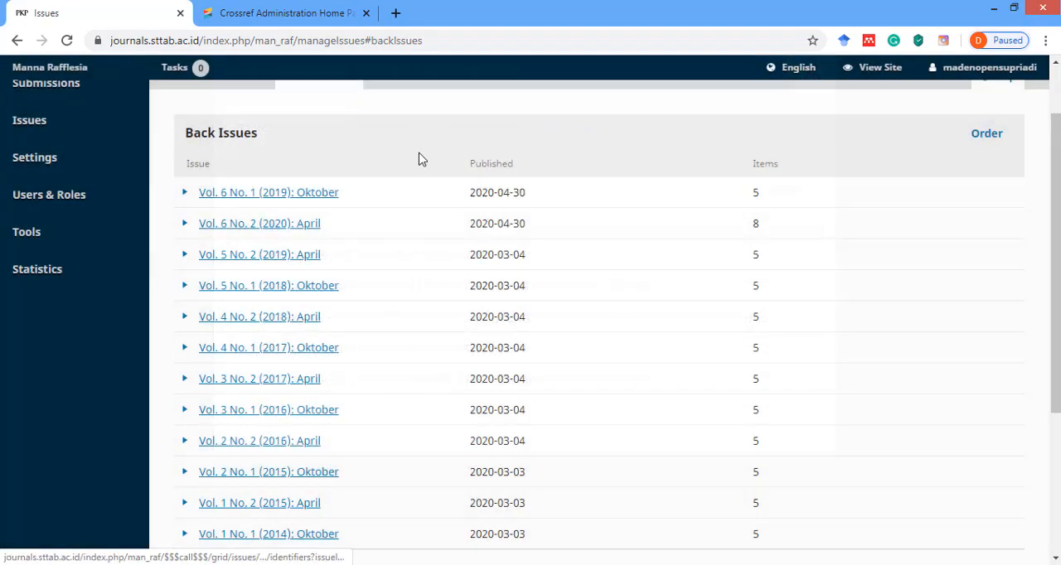
pyautogui.scroll(-3, 273, 215)
pyautogui.scroll(3, 274, 222)
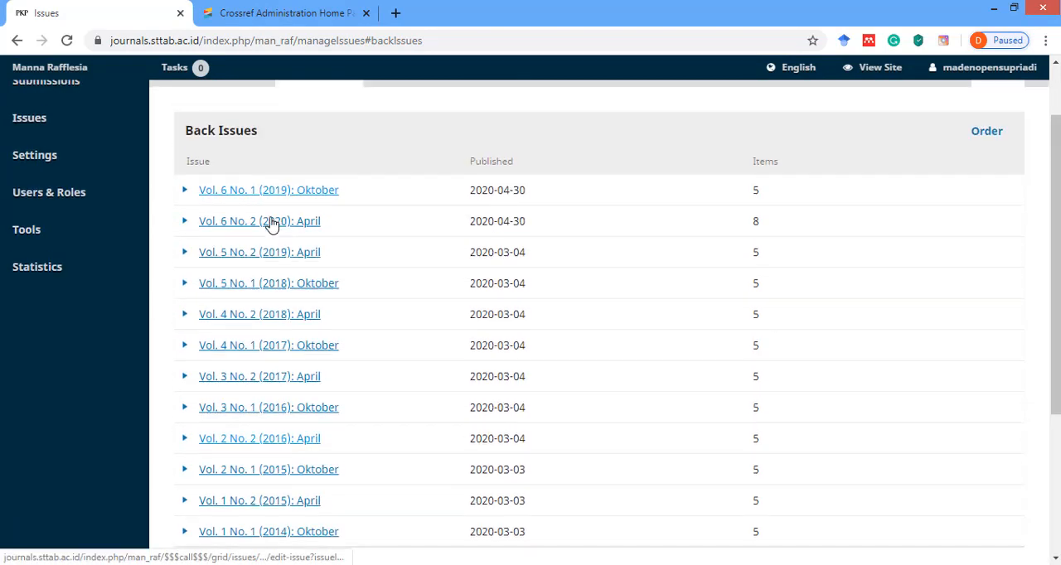
pyautogui.scroll(-3, 218, 256)
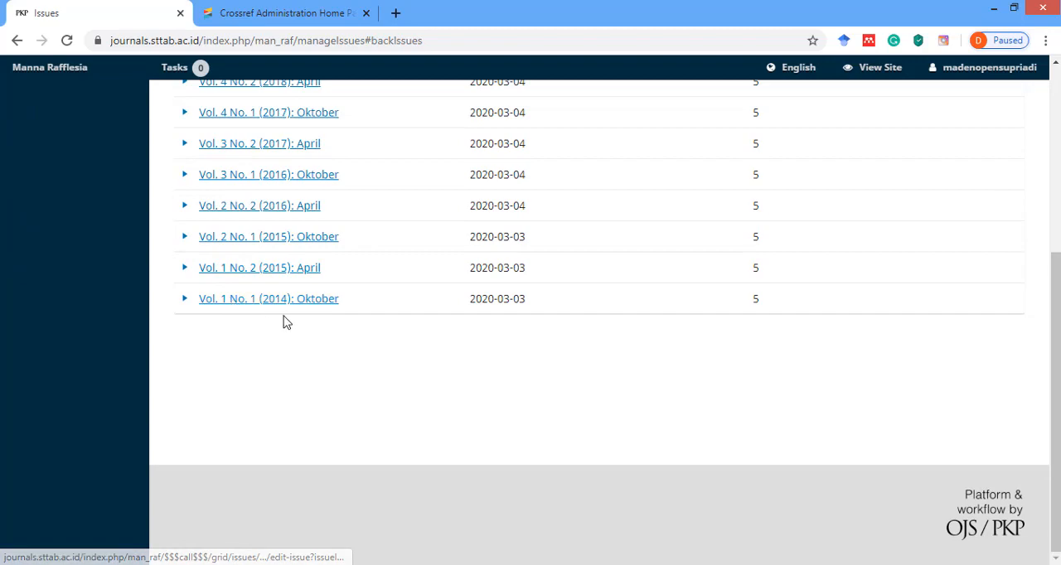
pyautogui.scroll(3, 357, 275)
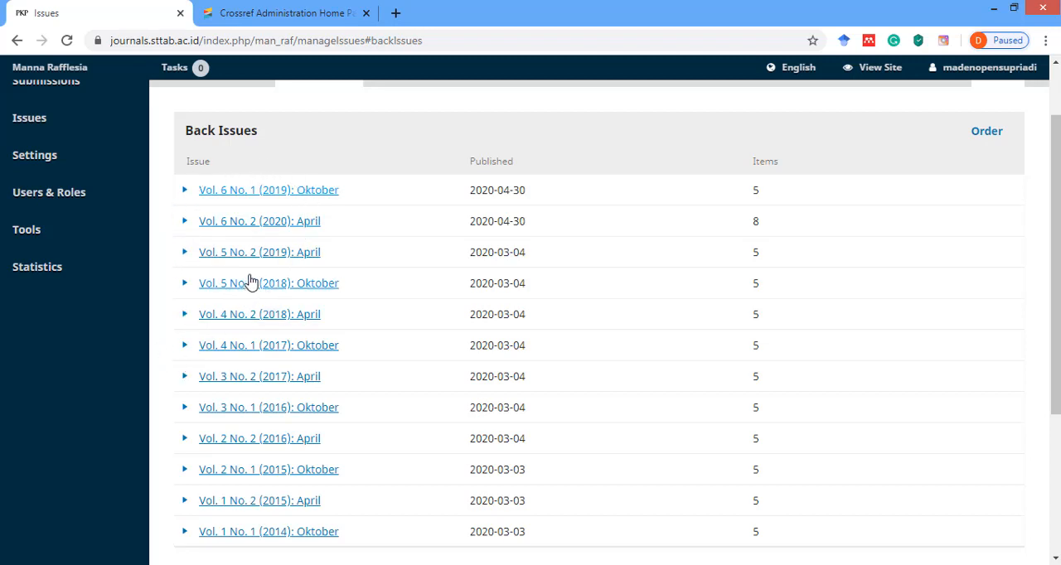
pyautogui.click(242, 194)
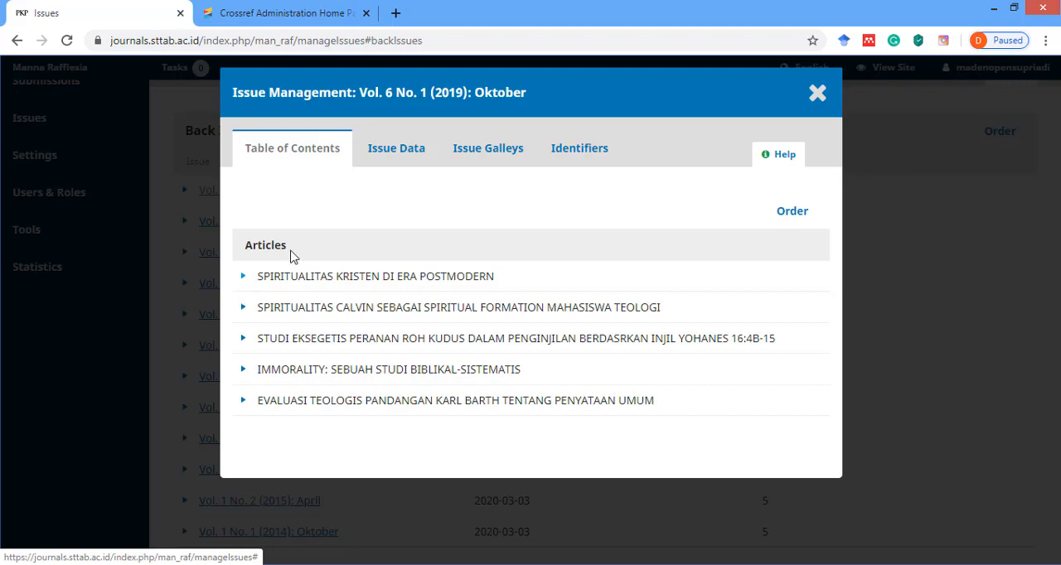
pyautogui.click(817, 93)
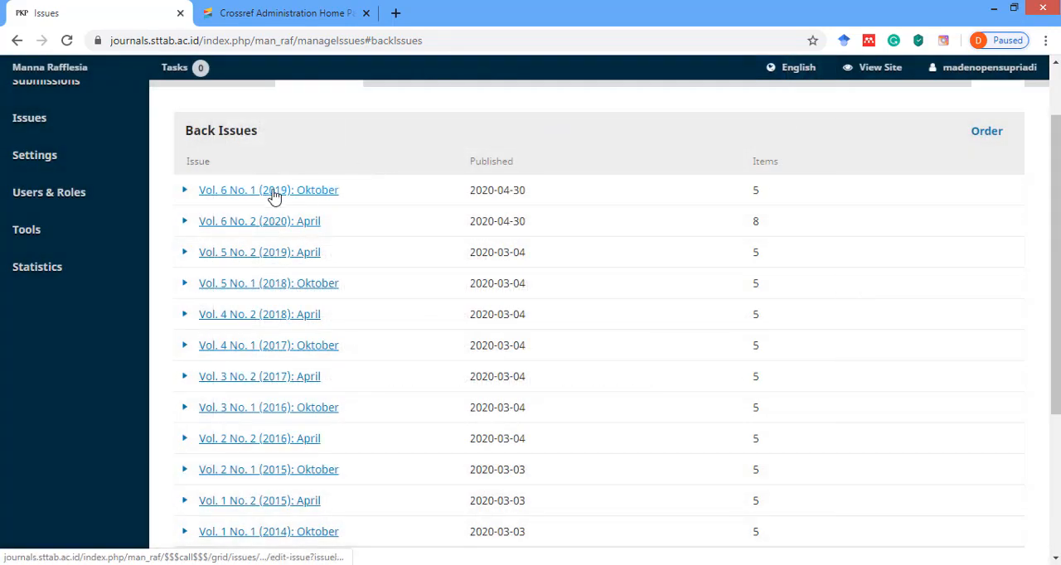
# From issue Vol. 6 No. 1 (2019): Oktober, open the submission workflow of the article "SPIRITUALITAS KRISTEN DI ERA POSTMODERN".
pyautogui.click(274, 195)
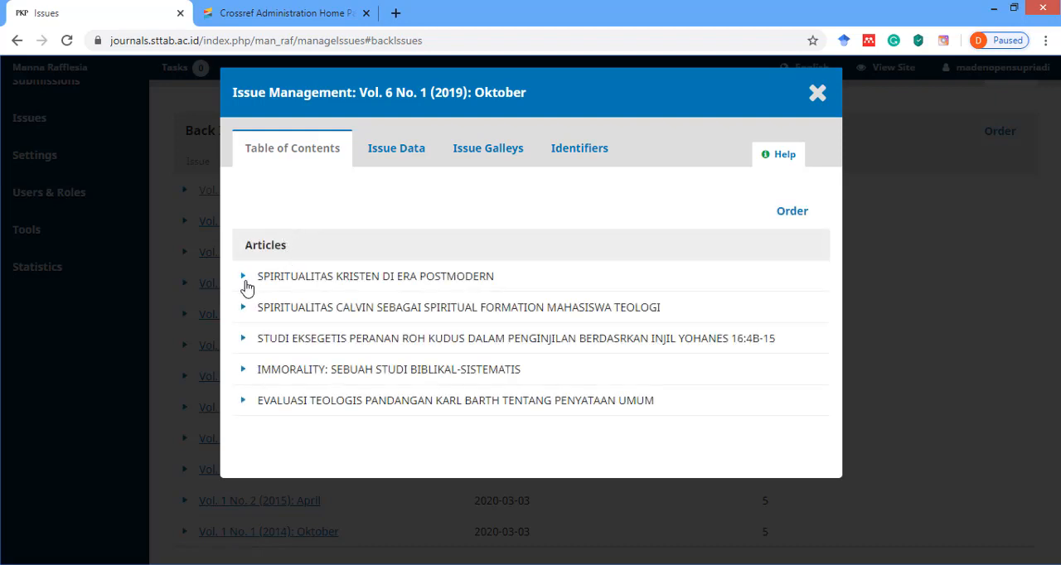
pyautogui.click(246, 280)
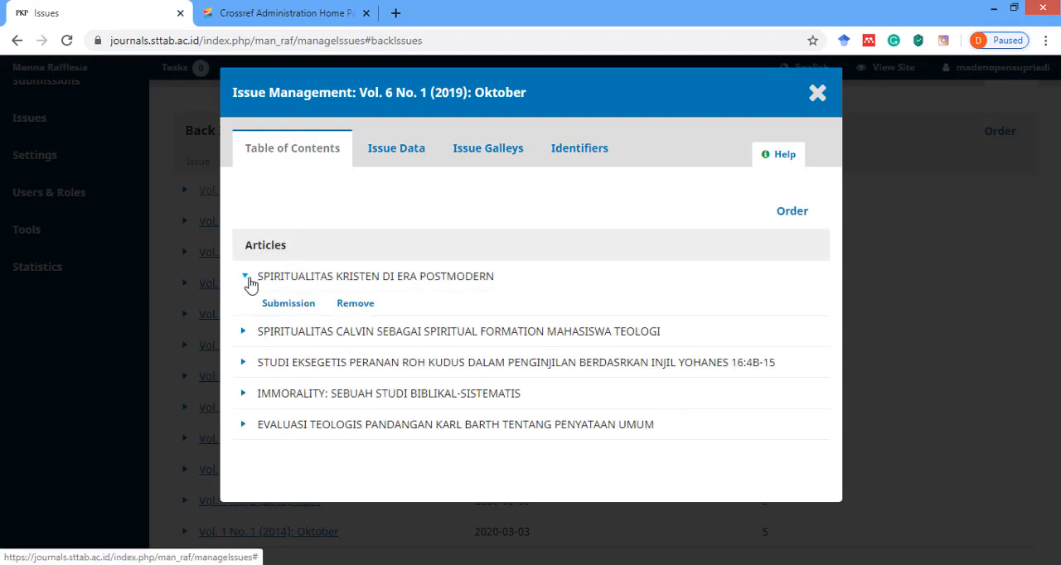
pyautogui.click(287, 303)
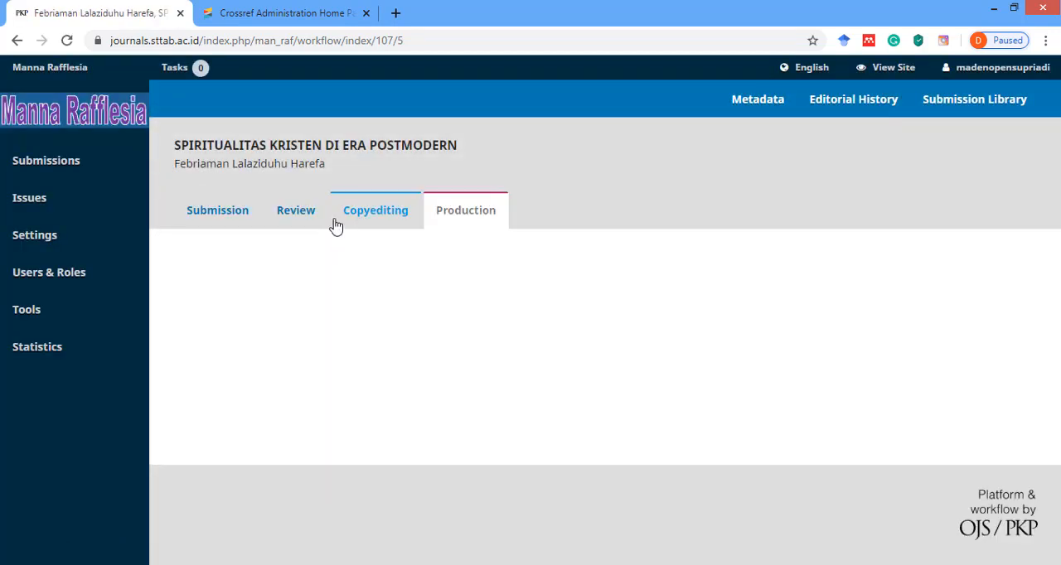
# Examine the DOI assigned in the article's metadata identifiers, and close the metadata without saving.
pyautogui.click(740, 104)
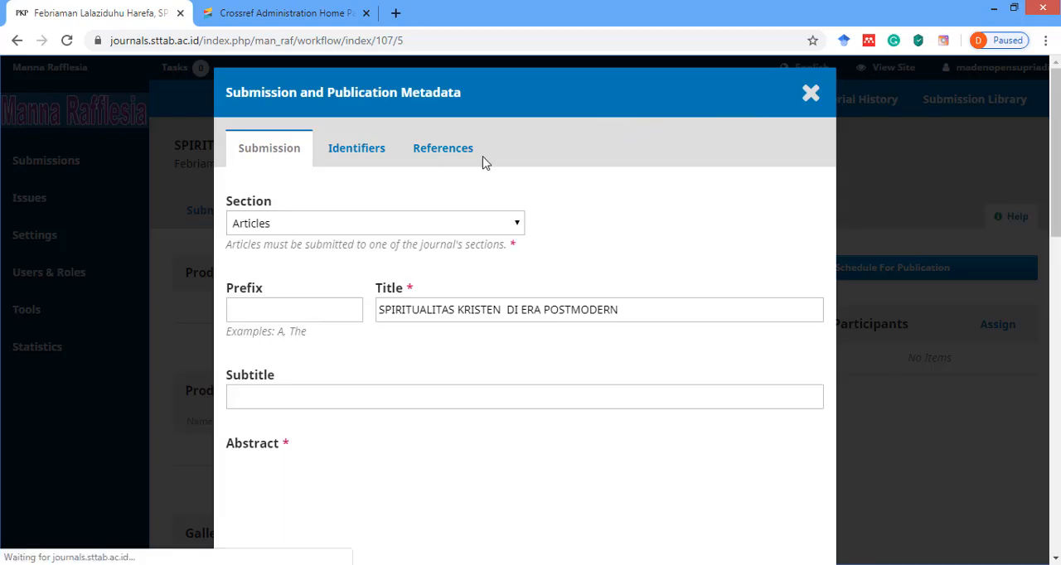
pyautogui.click(367, 156)
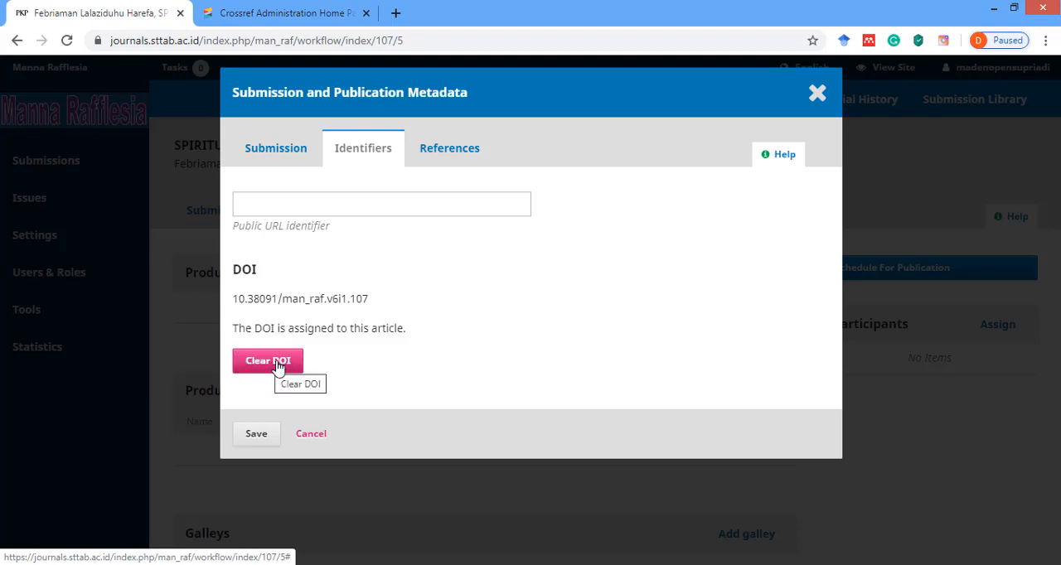
pyautogui.moveTo(233, 298); pyautogui.dragTo(373, 302)
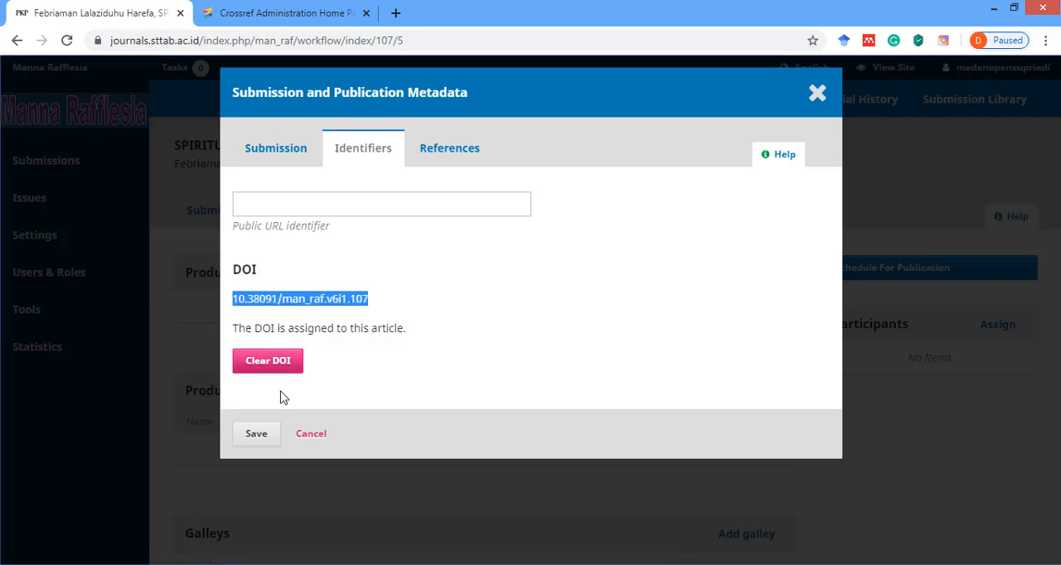
pyautogui.click(306, 434)
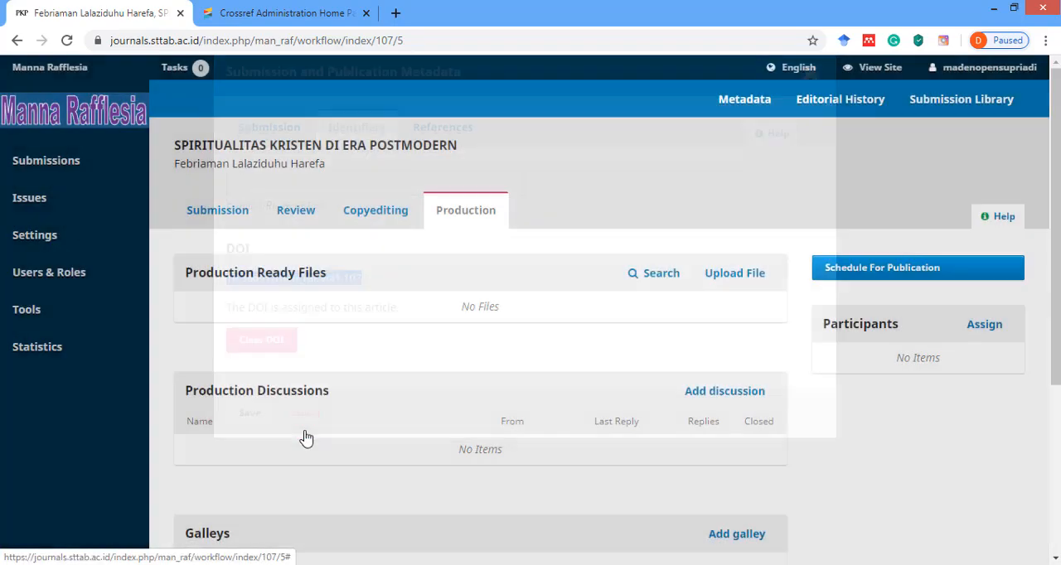
# Return to the back issues and examine the options of the individual articles in Vol. 6 No. 1 (2019): Oktober.
pyautogui.moveTo(114, 232)
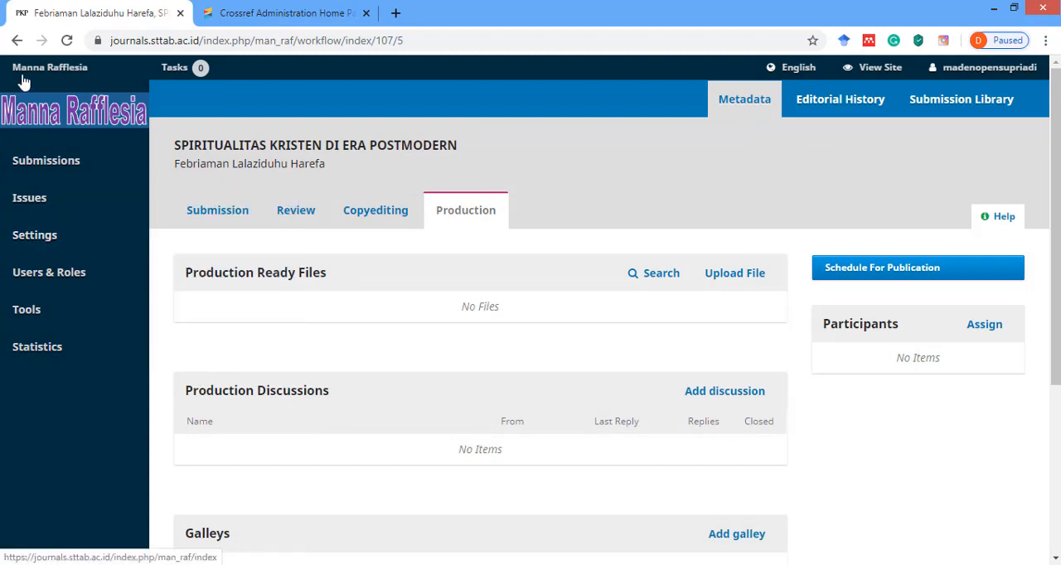
pyautogui.click(17, 40)
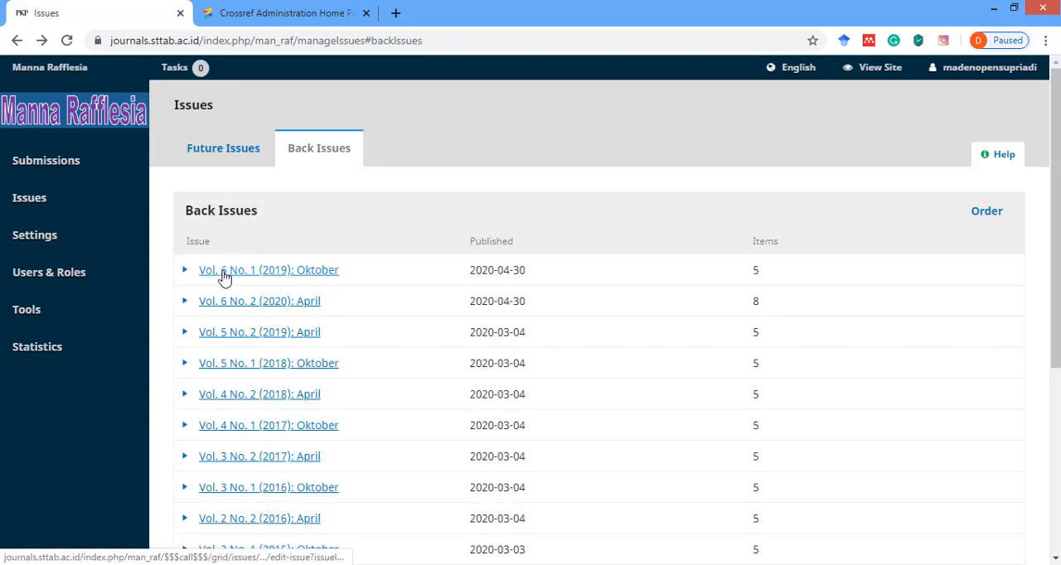
pyautogui.click(224, 272)
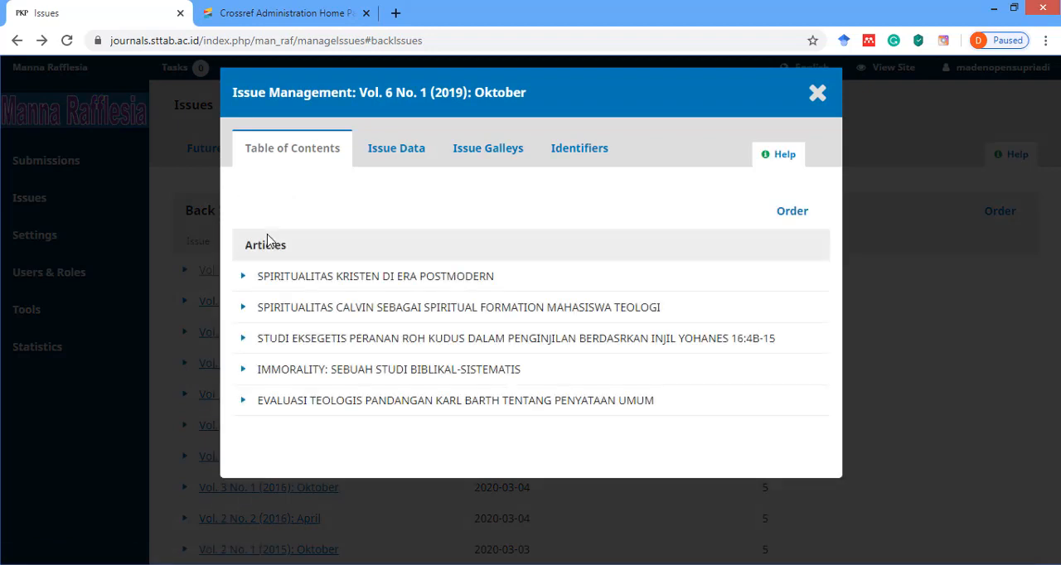
pyautogui.click(244, 308)
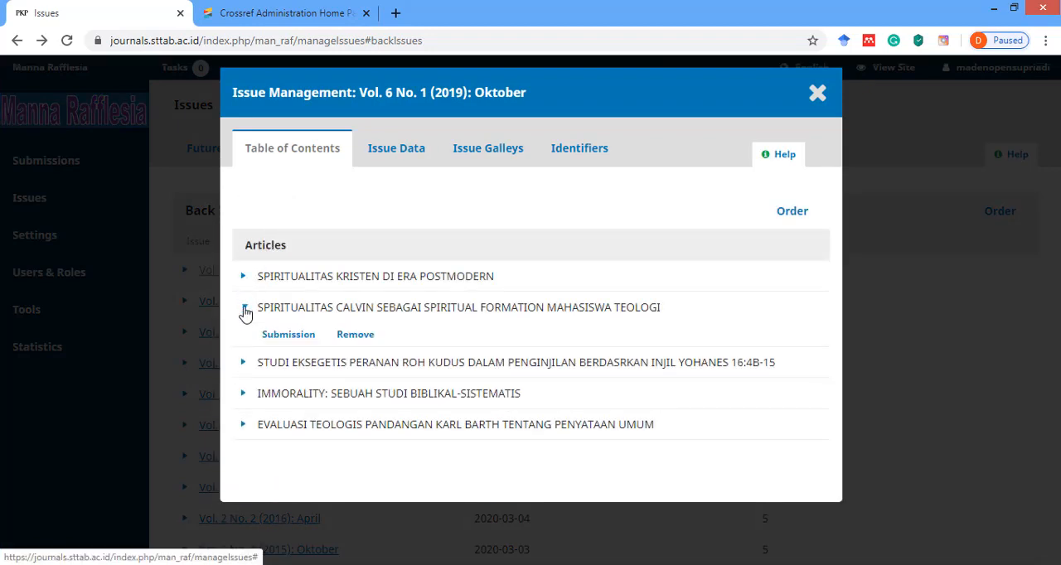
pyautogui.click(243, 364)
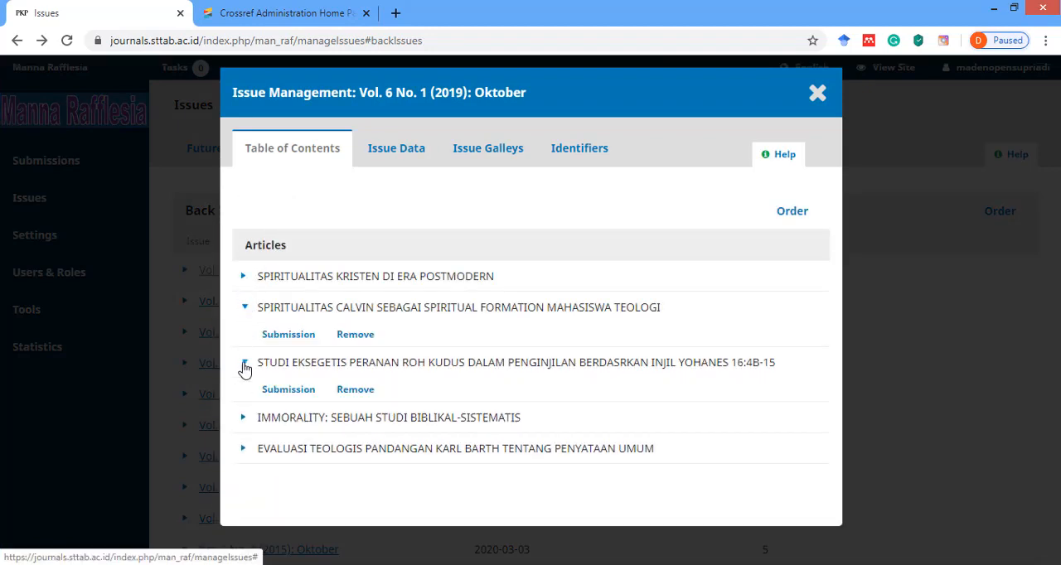
pyautogui.click(244, 307)
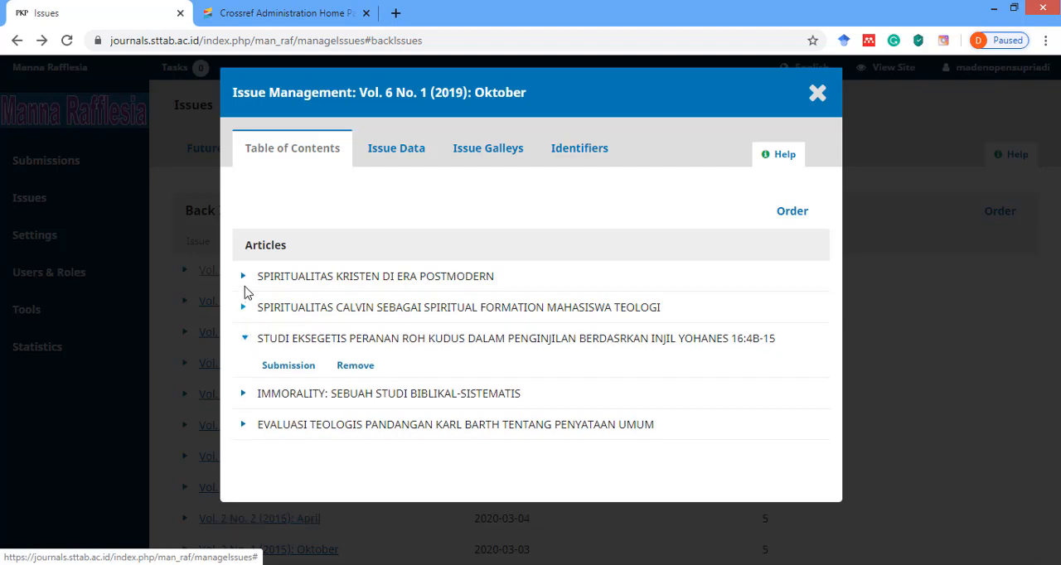
pyautogui.click(243, 280)
pyautogui.click(244, 280)
pyautogui.click(244, 338)
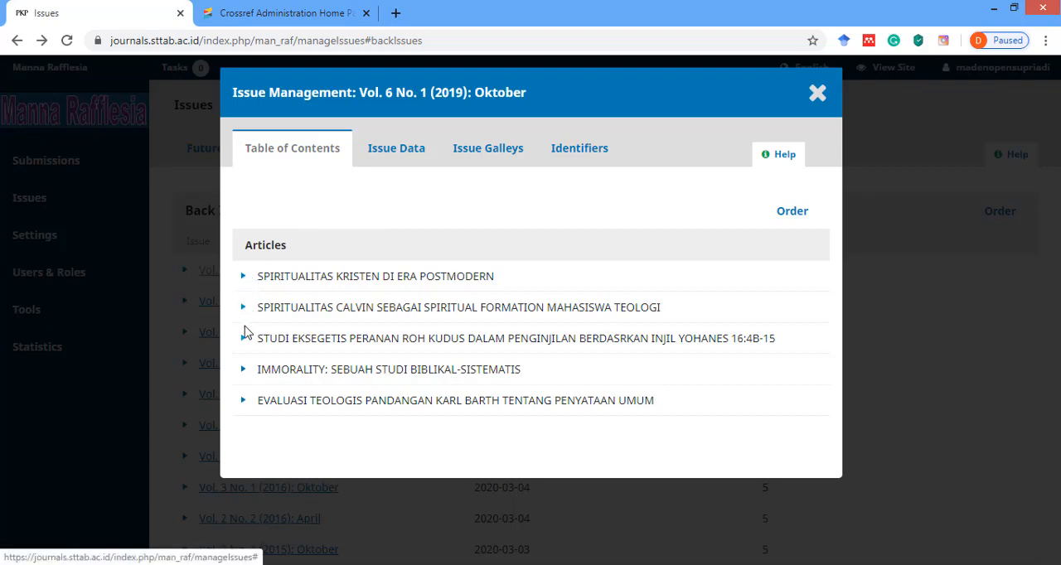
pyautogui.click(816, 96)
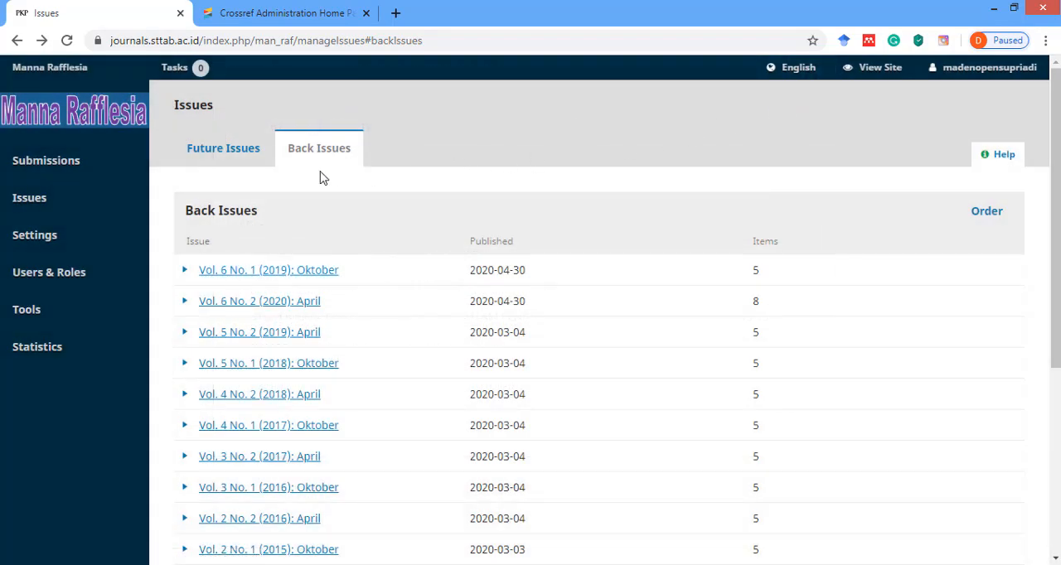
# Reopen the submission of "SPIRITUALITAS KRISTEN DI ERA POSTMODERN" from Vol. 6 No. 1 (2019) and review its Production stage.
pyautogui.click(184, 273)
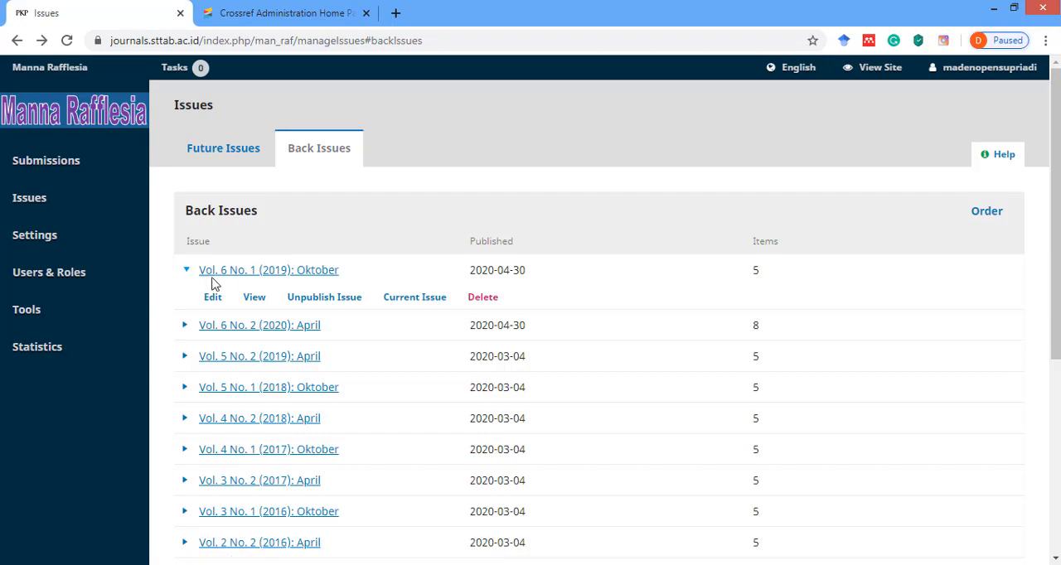
pyautogui.click(242, 276)
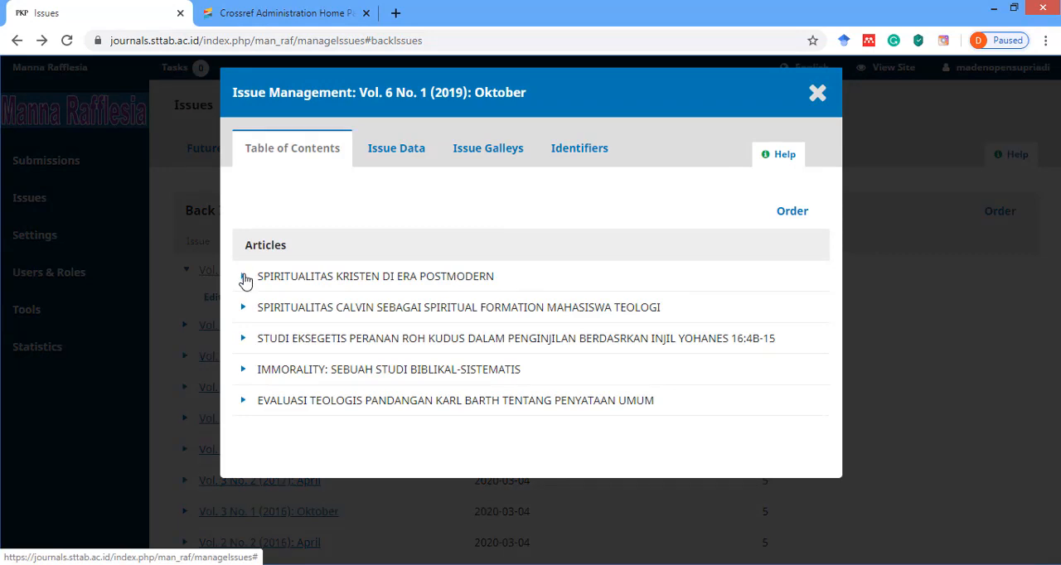
pyautogui.click(244, 277)
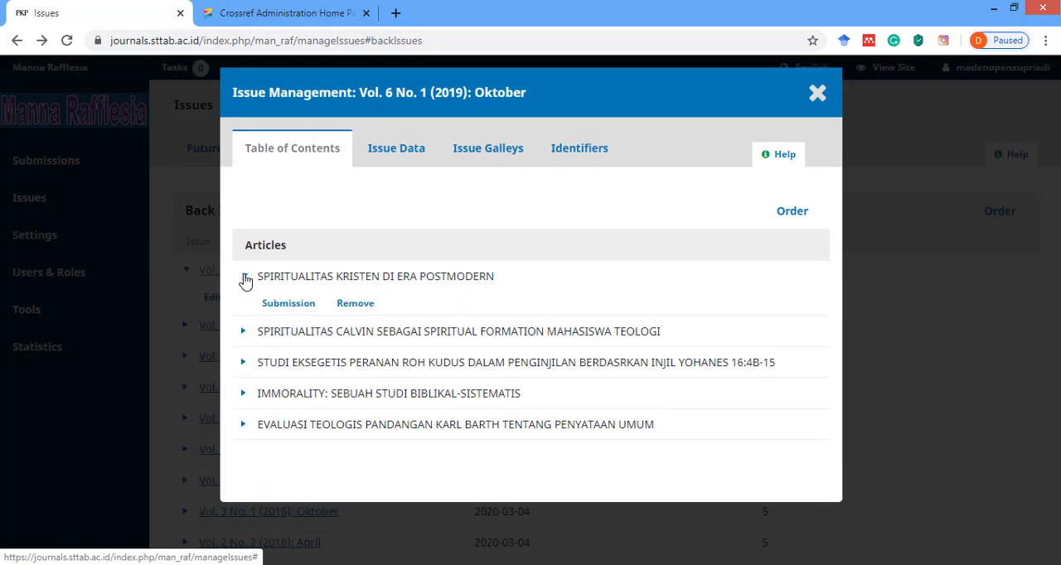
pyautogui.click(288, 304)
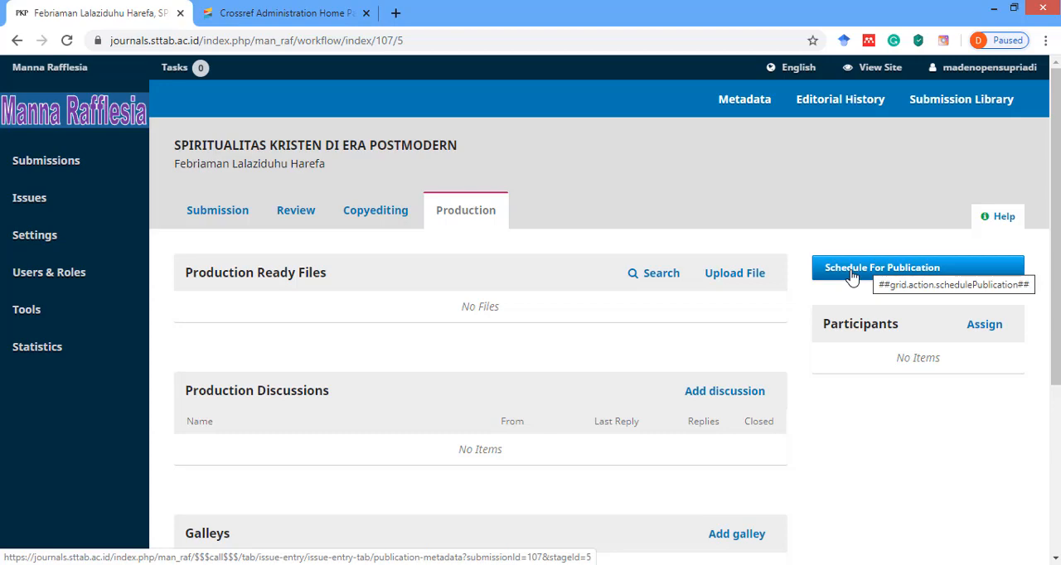
pyautogui.scroll(-2, 537, 273)
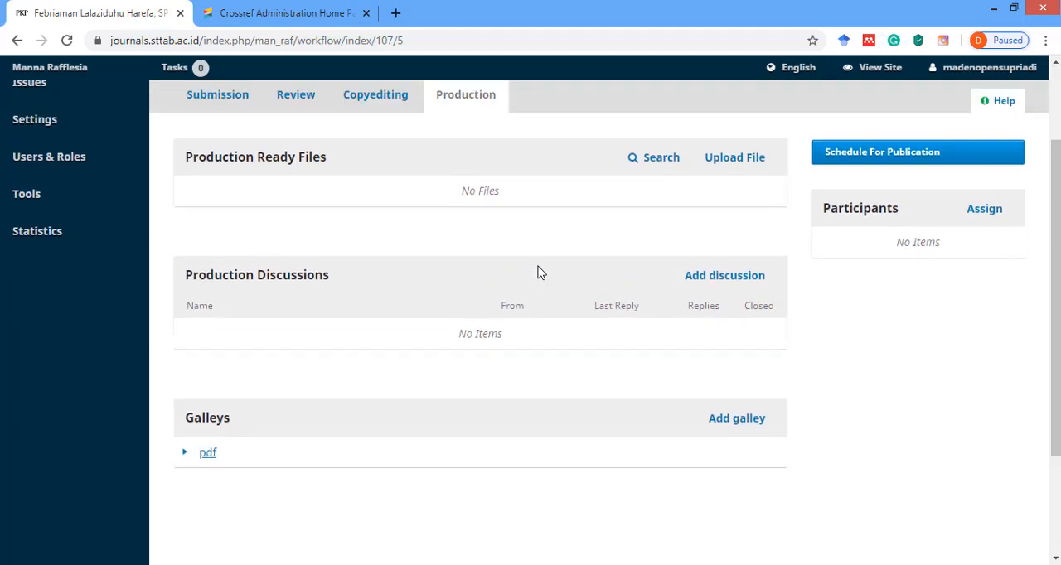
pyautogui.scroll(2, 537, 273)
pyautogui.scroll(-3, 474, 230)
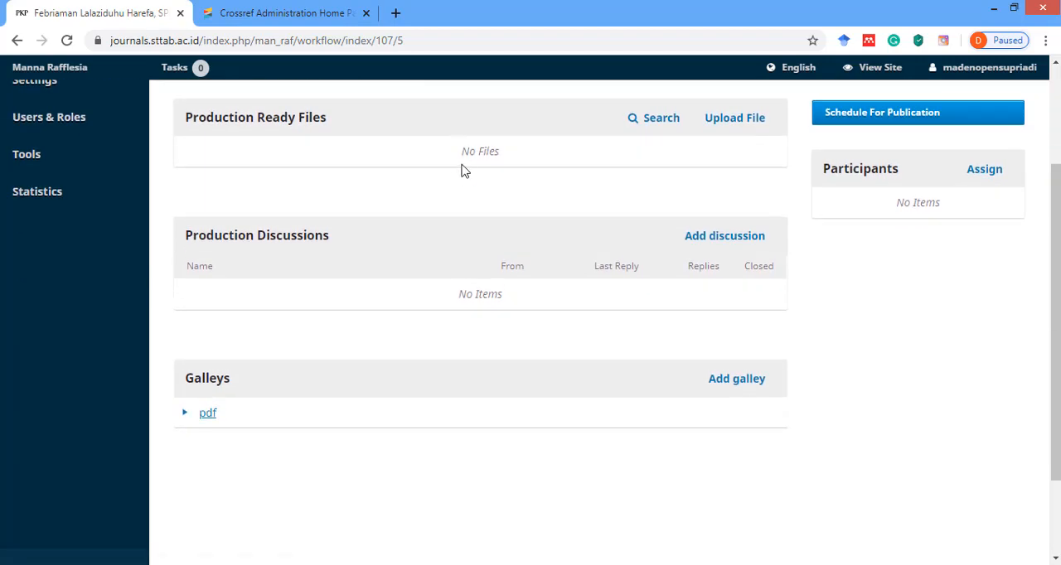
pyautogui.scroll(1, 464, 171)
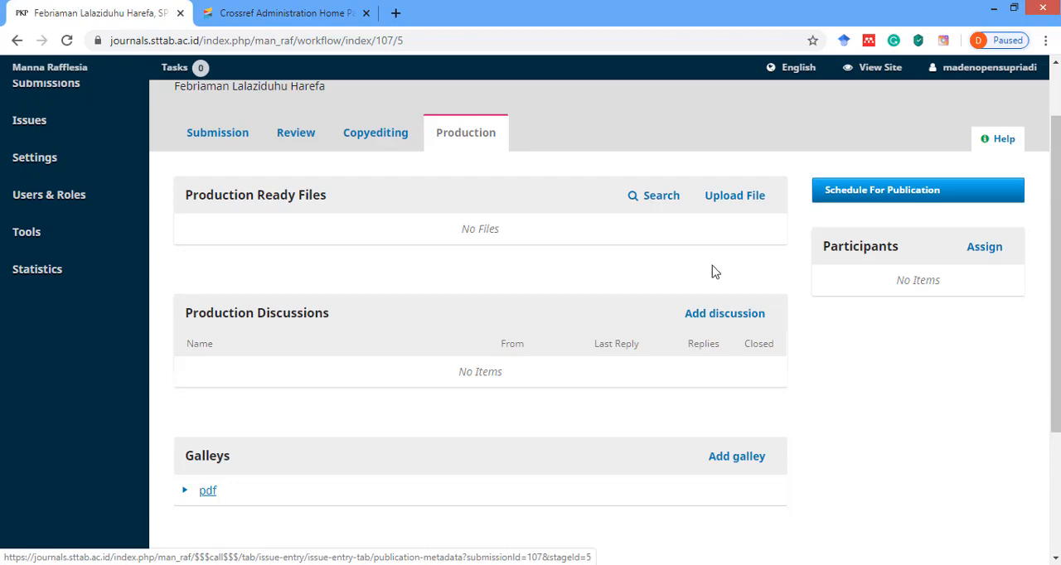
# Review the article's issue, pages, publication date and permissions in its publication scheduling form, and close the form without saving.
pyautogui.click(844, 193)
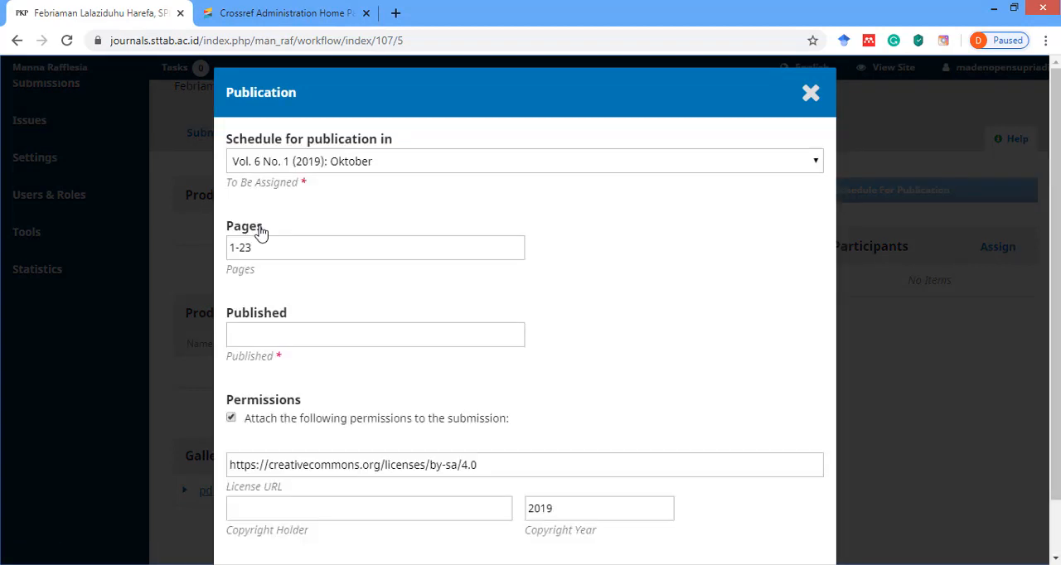
pyautogui.scroll(-1, 313, 222)
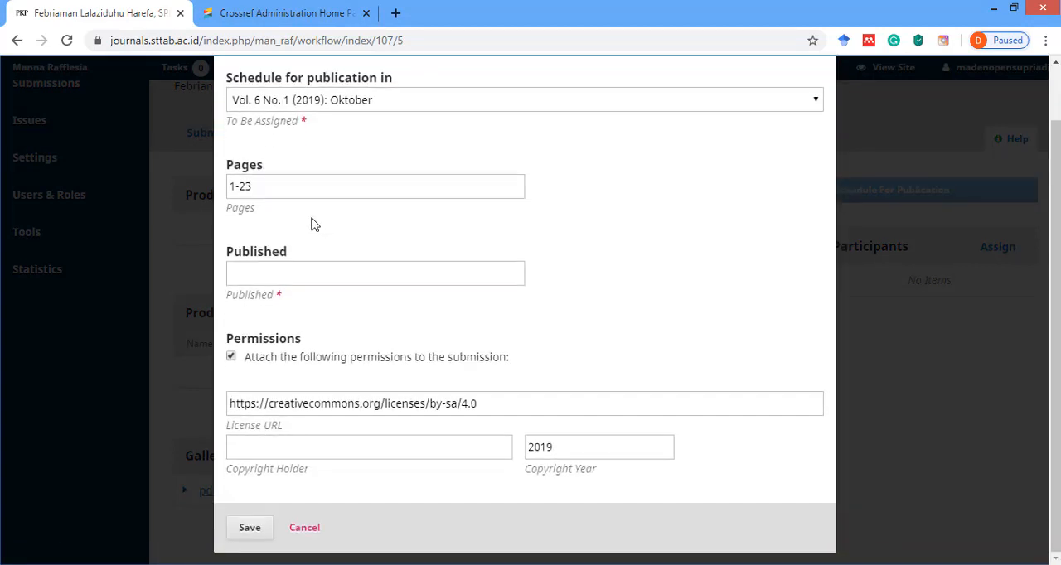
pyautogui.scroll(1, 308, 245)
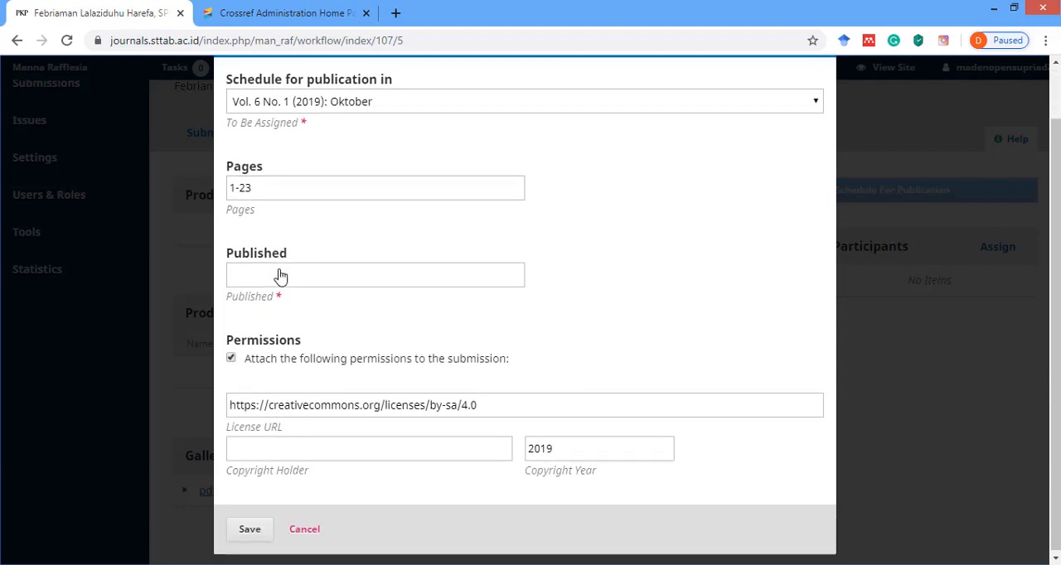
pyautogui.scroll(-1, 279, 257)
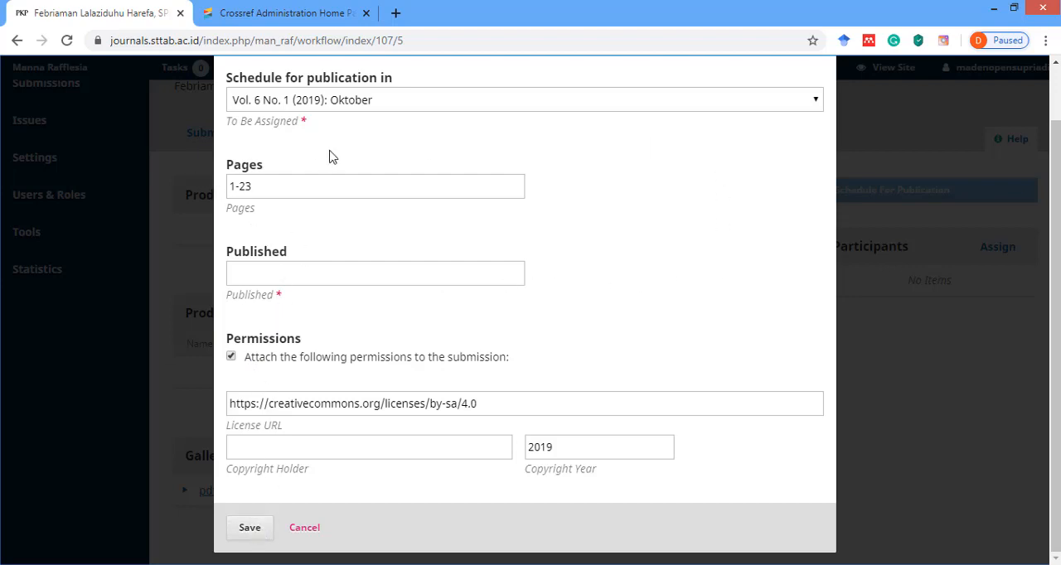
pyautogui.click(300, 530)
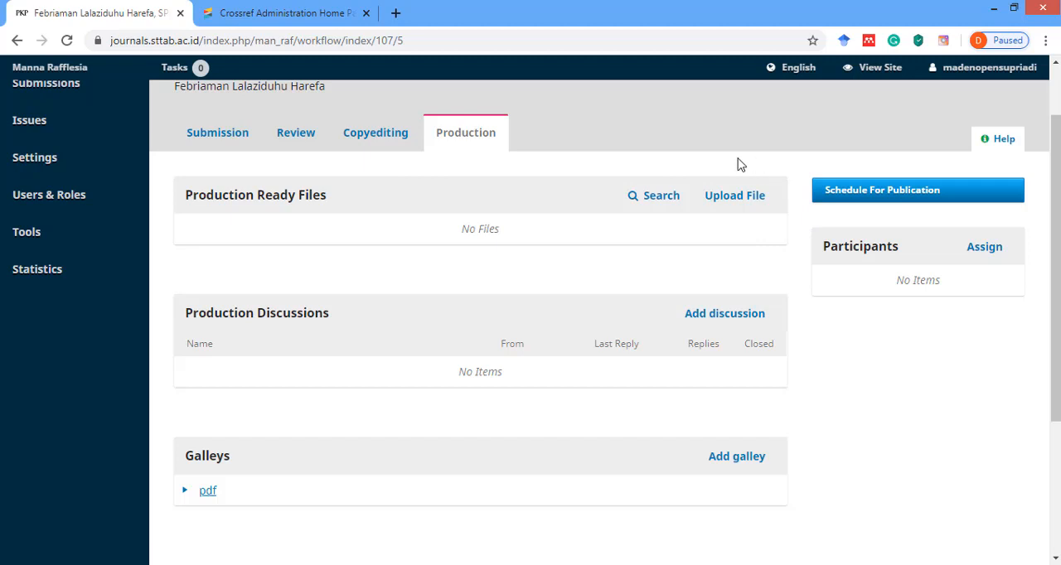
pyautogui.scroll(1, 400, 222)
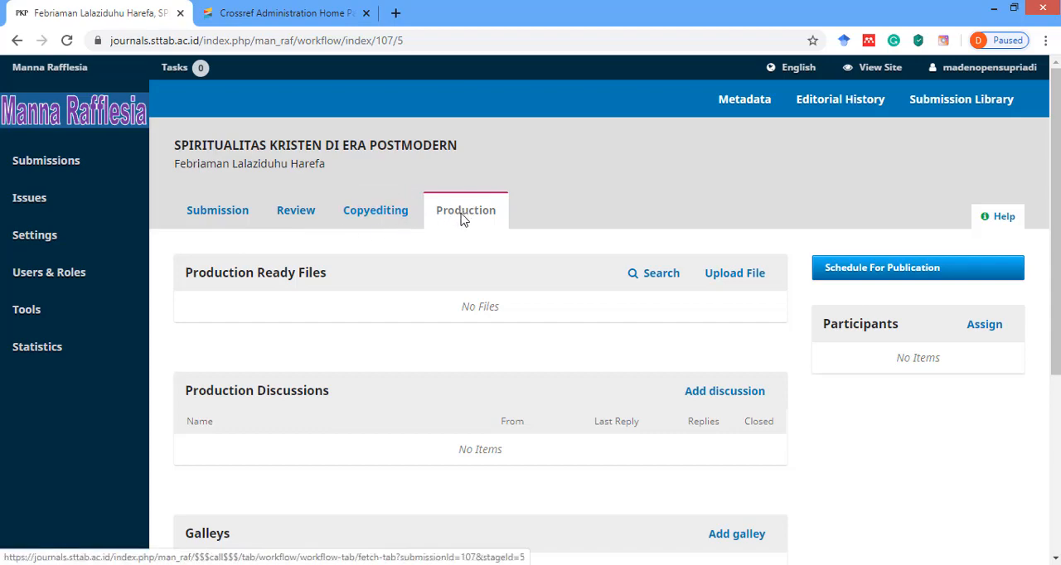
# Open the journal's public site in a new tab and open the article "RESPON GEREJA ATAS PANDEMIK CORONA VIRUS DESEASE 2019 DAN IBADAH DI RUMAH".
pyautogui.moveTo(82, 220)
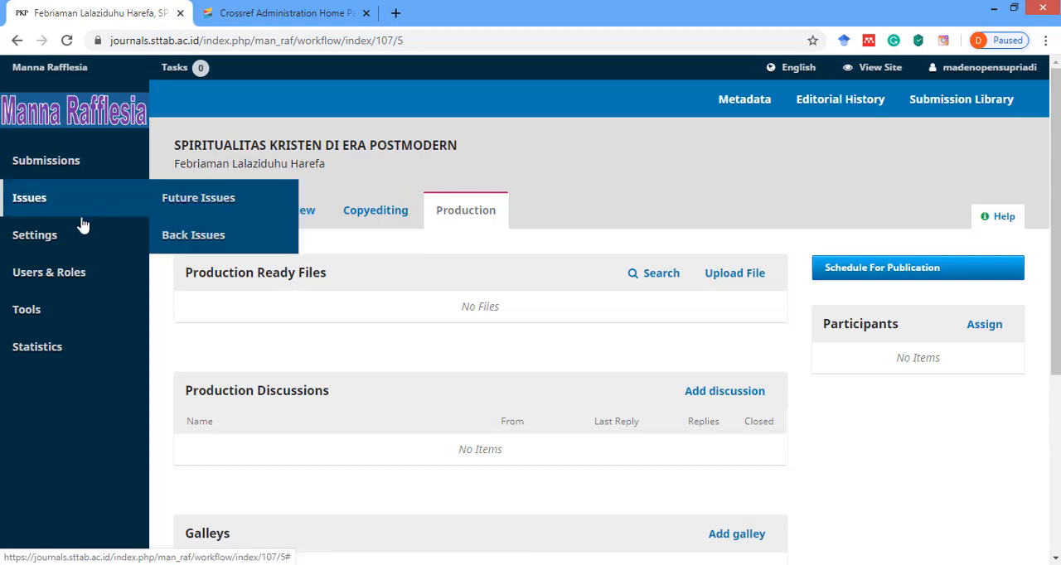
pyautogui.moveTo(48, 276)
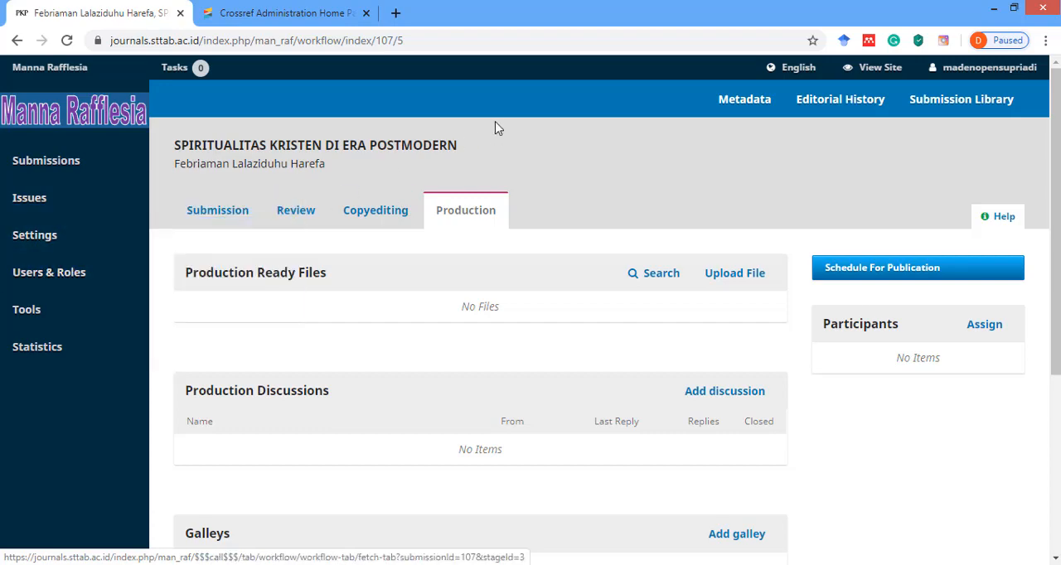
pyautogui.rightClick(870, 73)
pyautogui.click(890, 80)
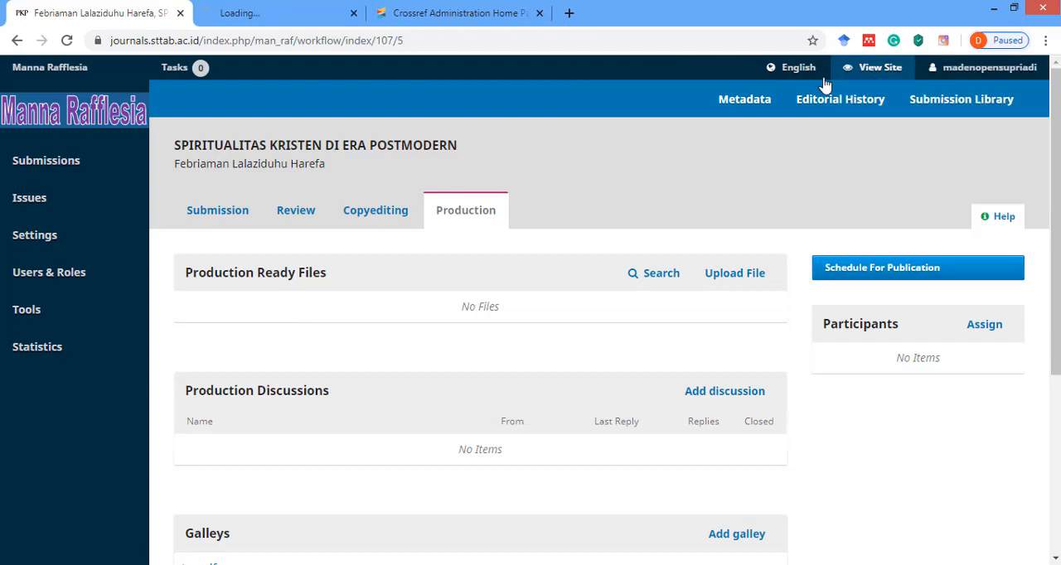
pyautogui.click(294, 14)
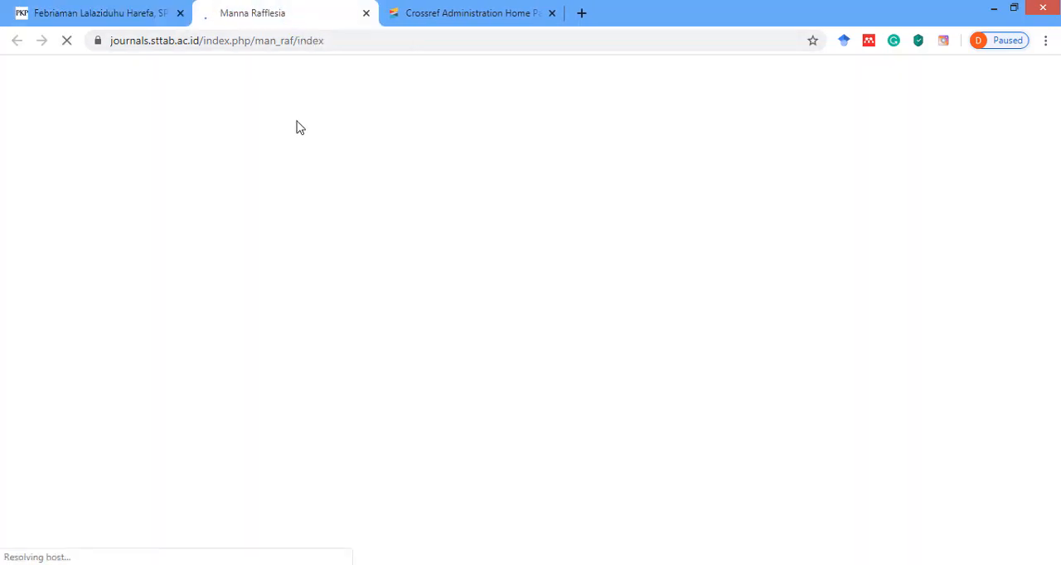
pyautogui.scroll(-10, 230, 203)
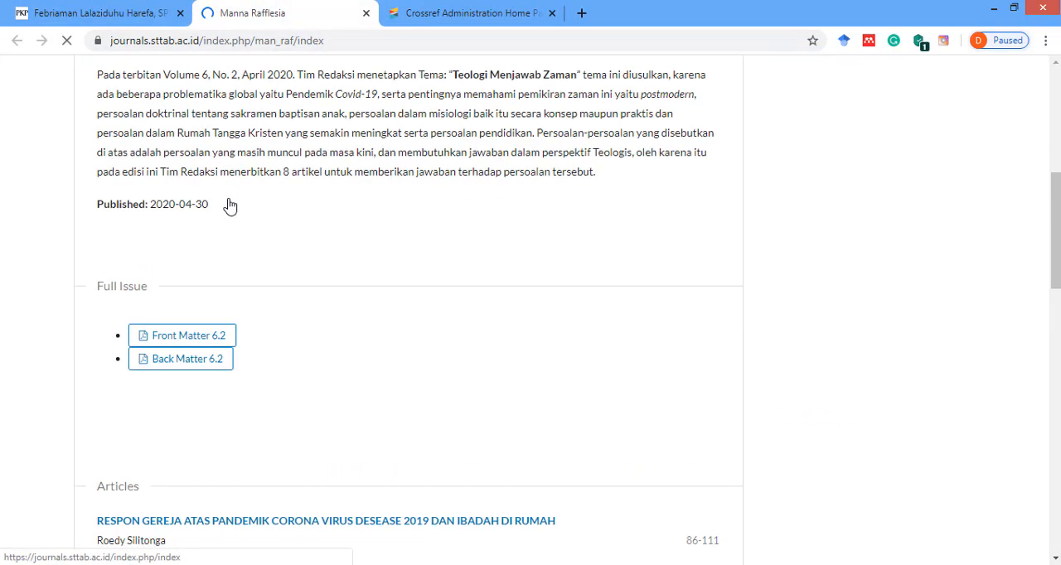
pyautogui.click(249, 126)
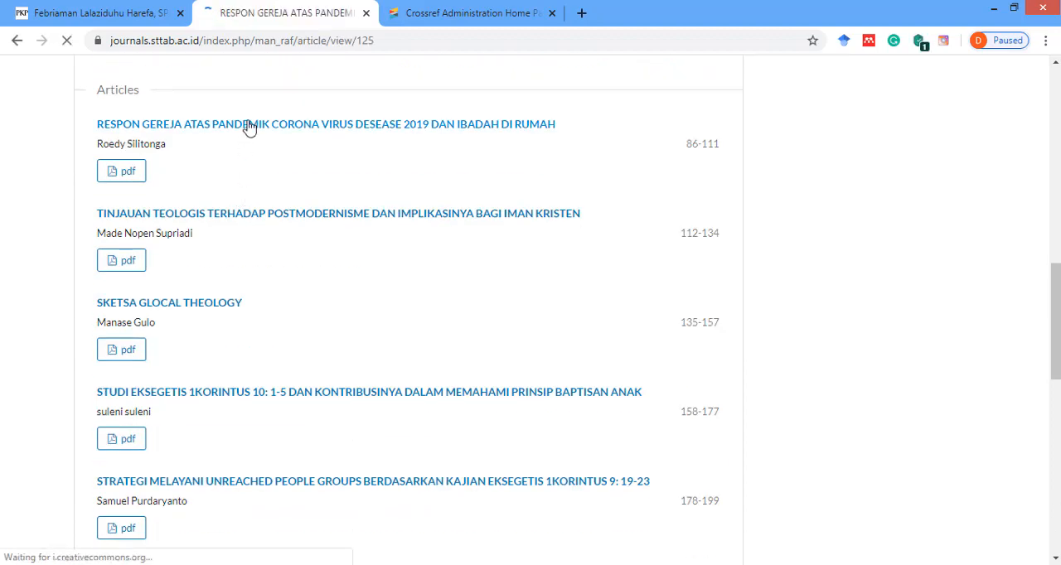
# Test the DOI link on the public article page, and return to the article.
pyautogui.scroll(-2, 268, 147)
pyautogui.scroll(-2, 248, 145)
pyautogui.scroll(1, 162, 141)
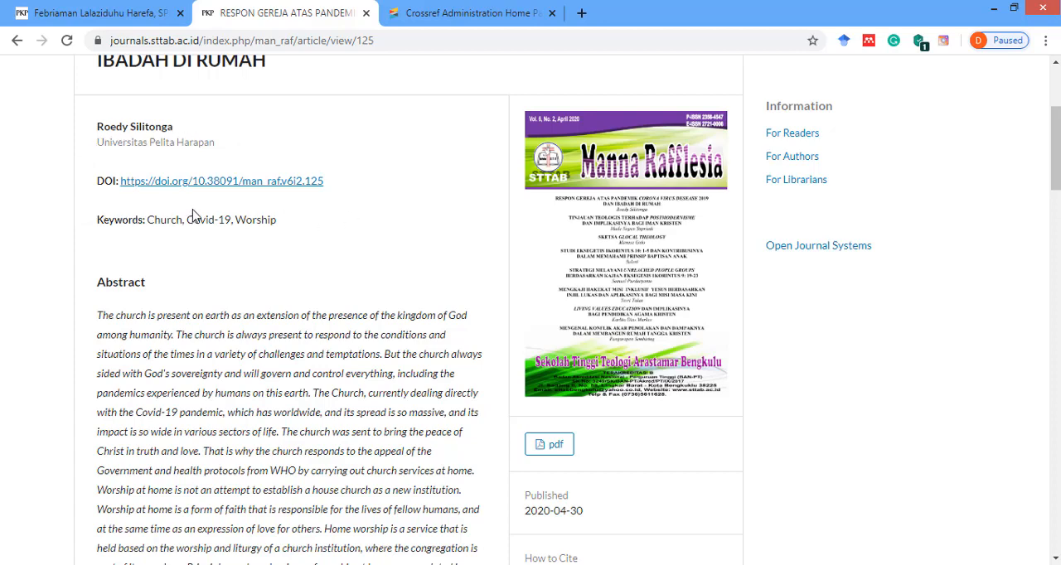
pyautogui.click(190, 184)
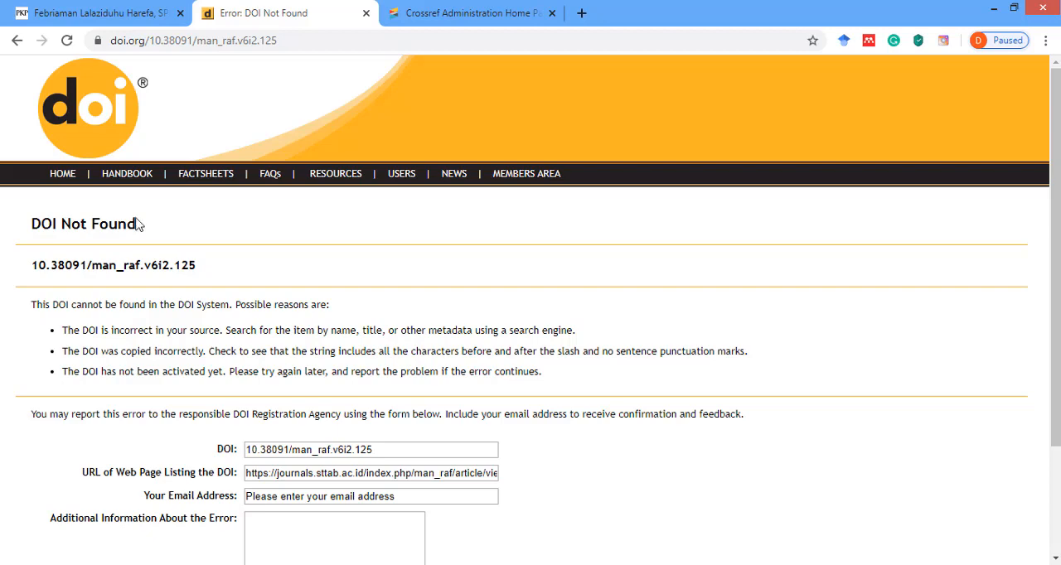
pyautogui.click(17, 44)
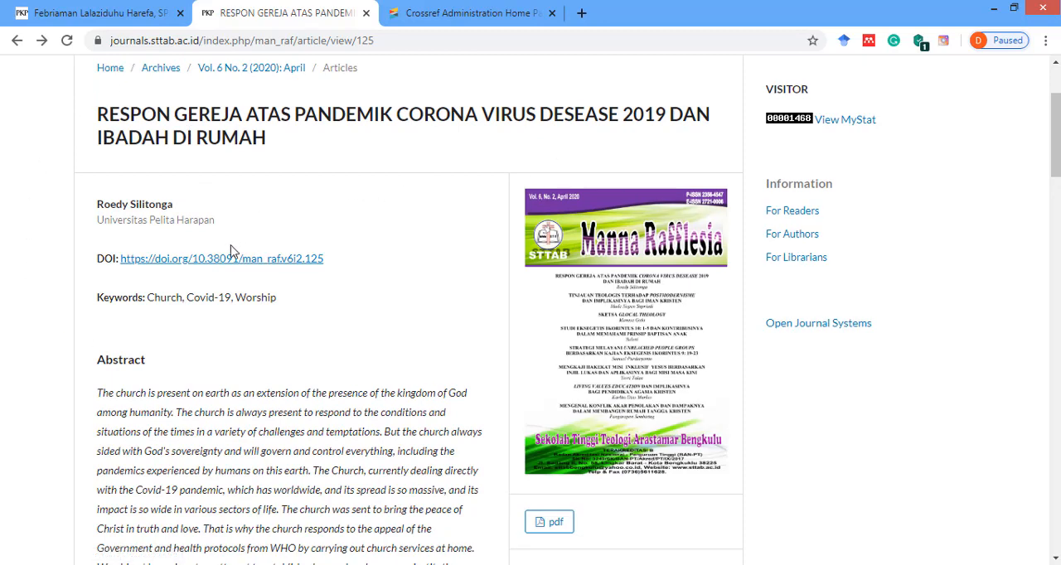
# Return to the journal's OJS dashboard and open the CrossRef XML Export Plugin from the import/export tools.
pyautogui.click(128, 22)
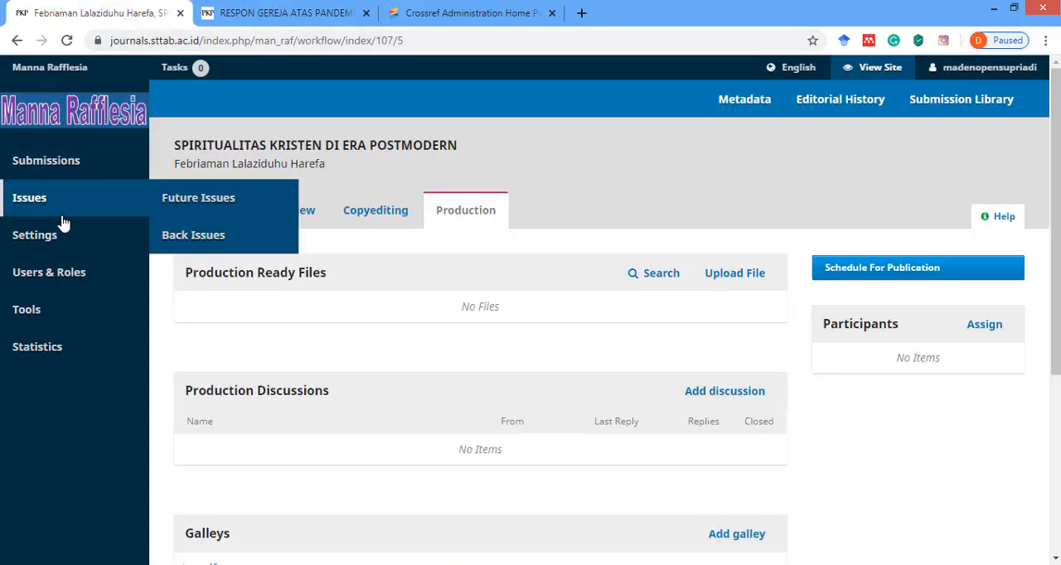
pyautogui.moveTo(49, 273)
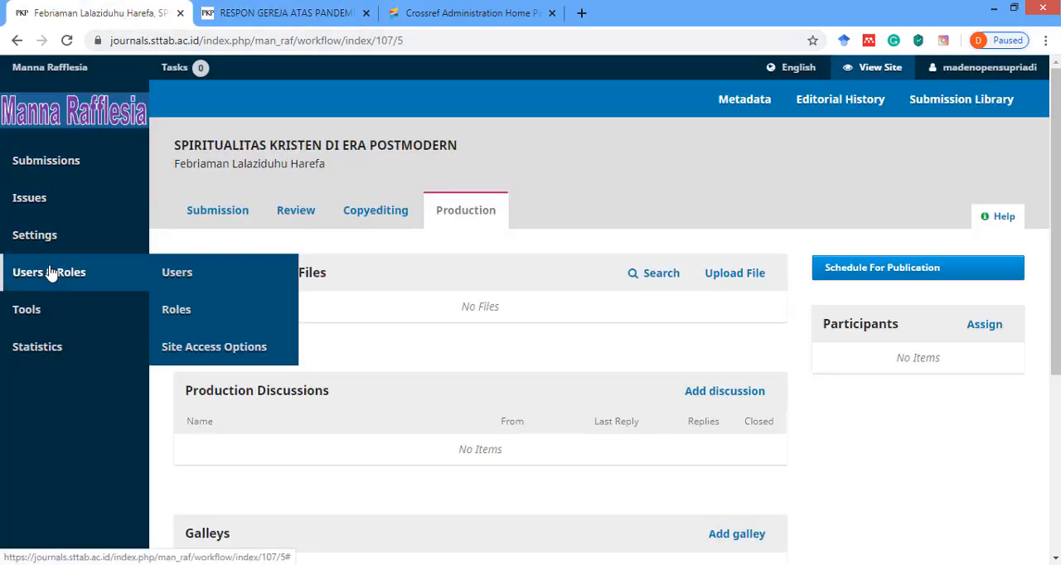
pyautogui.moveTo(35, 318)
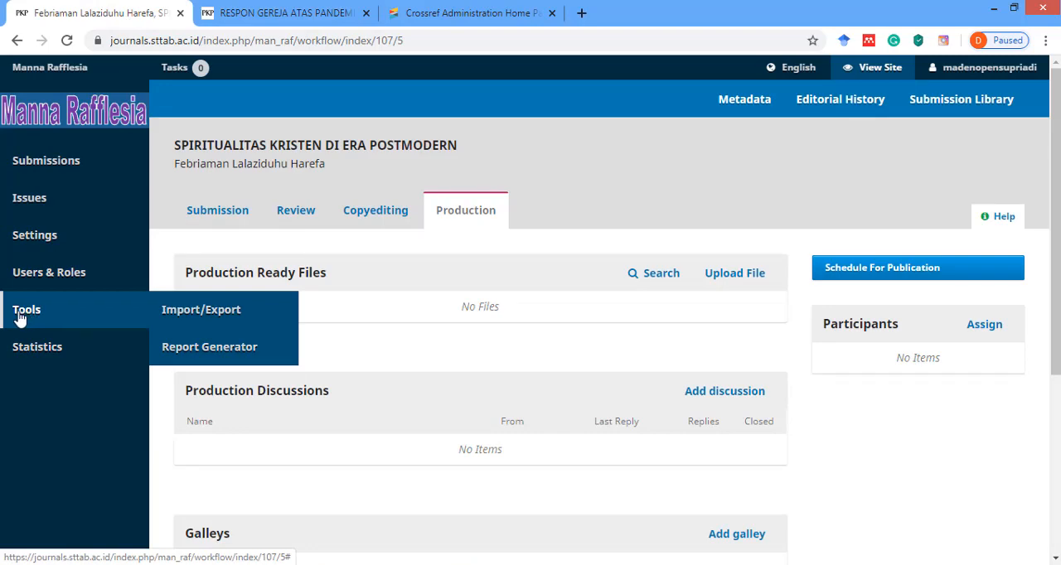
pyautogui.click(209, 312)
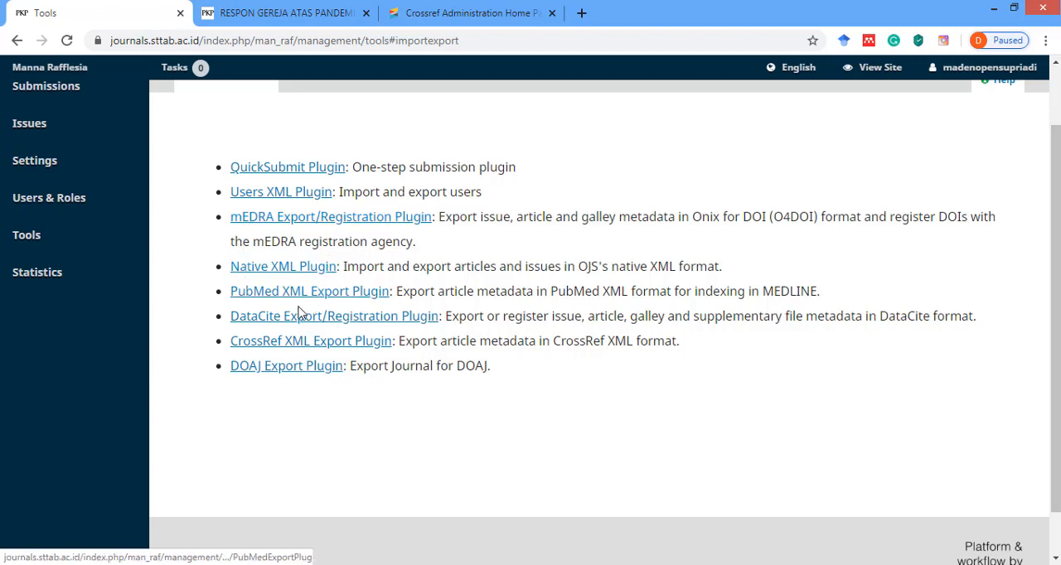
pyautogui.click(284, 347)
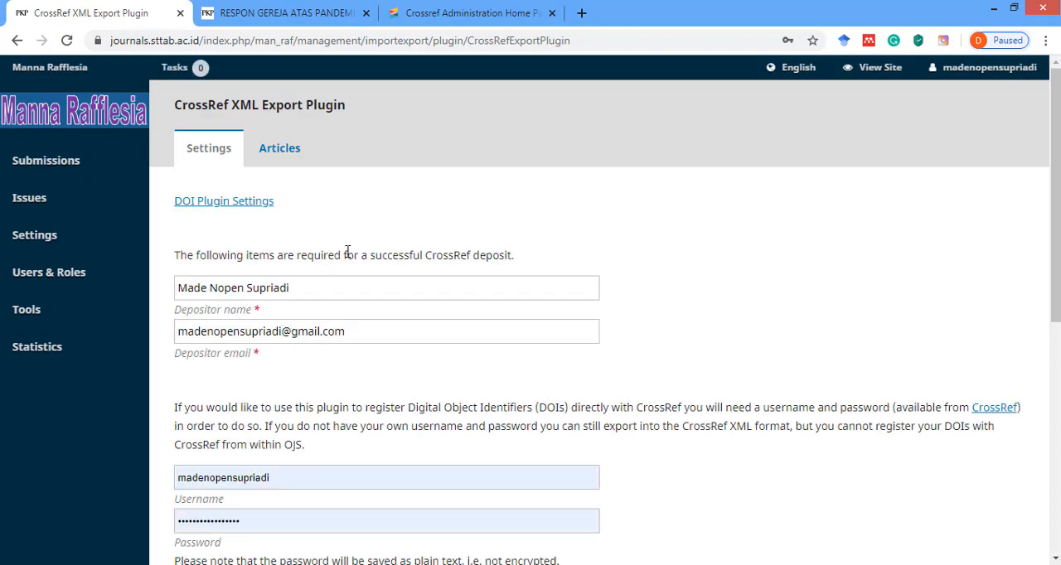
# Examine the CrossRef XML Export Plugin settings, focusing on the required depositor name.
pyautogui.scroll(-2, 347, 251)
pyautogui.scroll(2, 347, 251)
pyautogui.moveTo(93, 285)
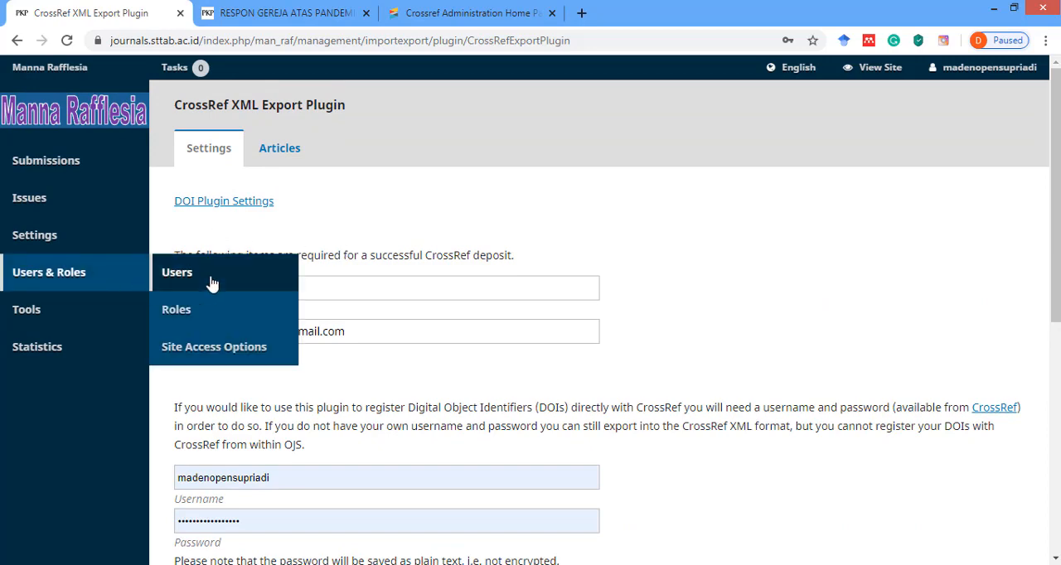
pyautogui.moveTo(27, 366)
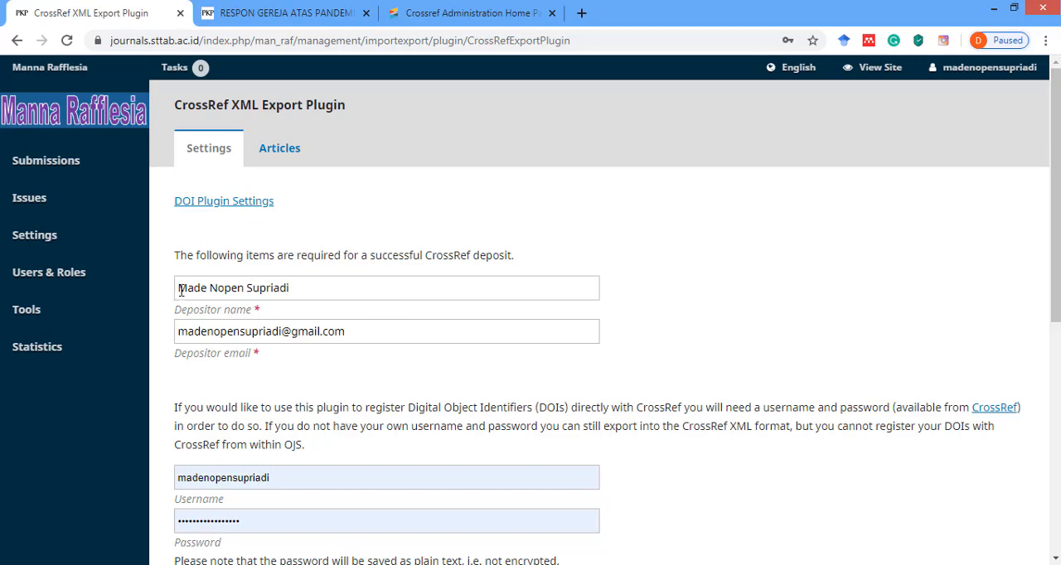
pyautogui.moveTo(180, 290); pyautogui.dragTo(313, 290)
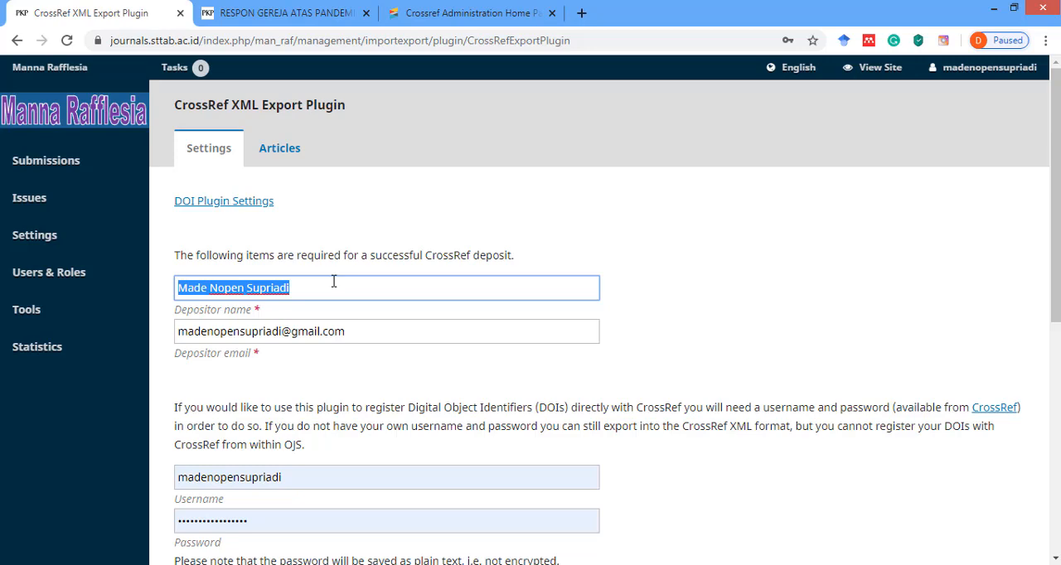
pyautogui.click(180, 287)
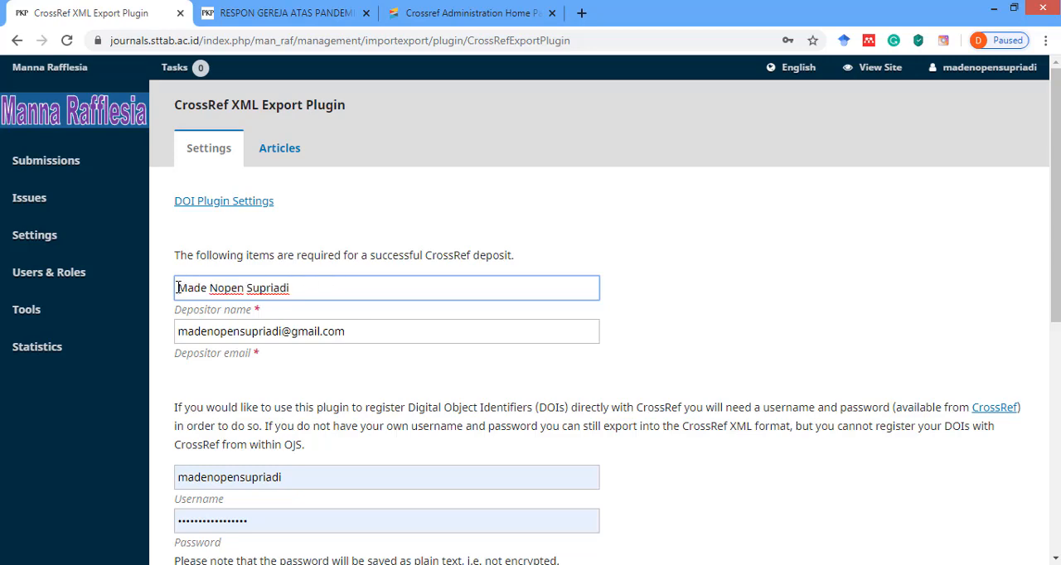
pyautogui.moveTo(178, 288); pyautogui.dragTo(296, 290)
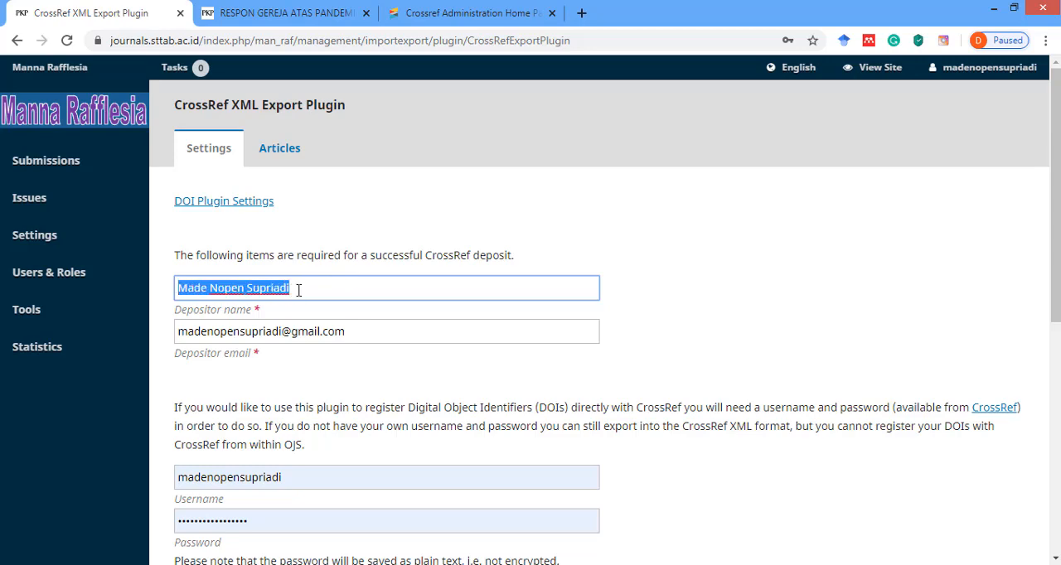
pyautogui.click(179, 288)
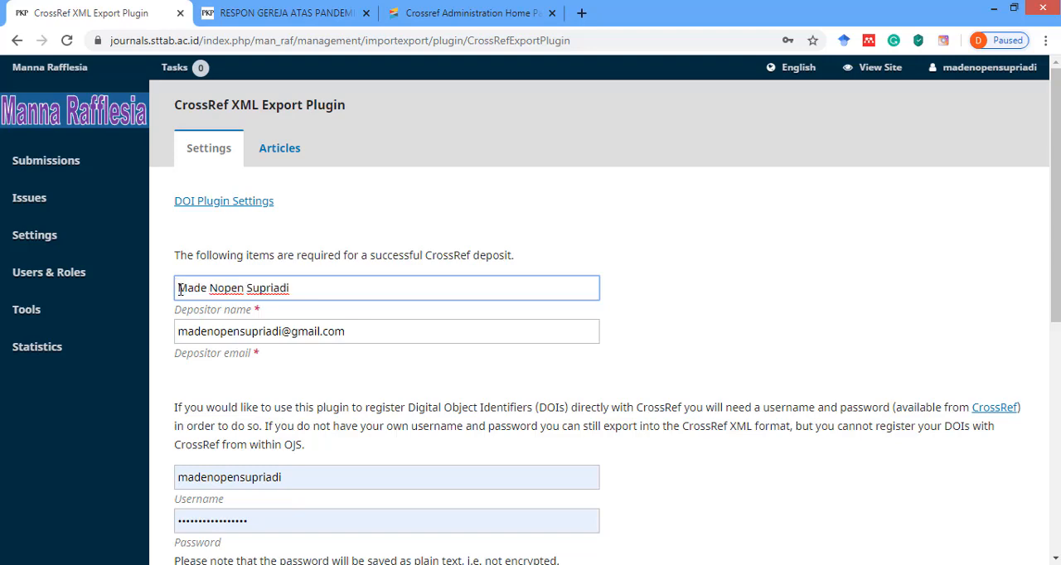
pyautogui.moveTo(178, 289); pyautogui.dragTo(304, 292)
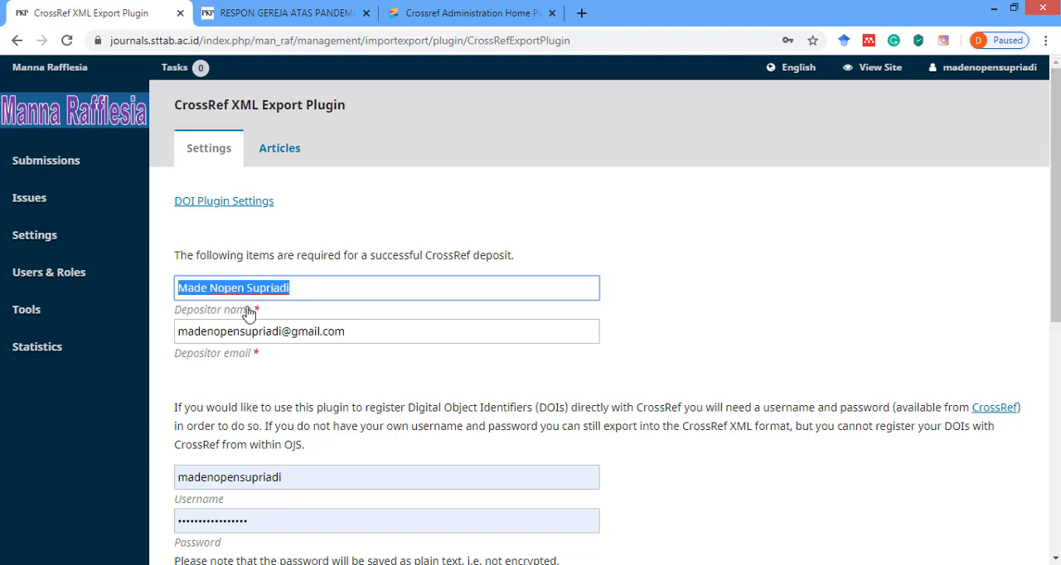
# Examine the depositor email, the CrossRef account fields and the automatic deposit and test API options.
pyautogui.moveTo(179, 331); pyautogui.dragTo(353, 335)
pyautogui.click(353, 335)
pyautogui.scroll(-3, 350, 334)
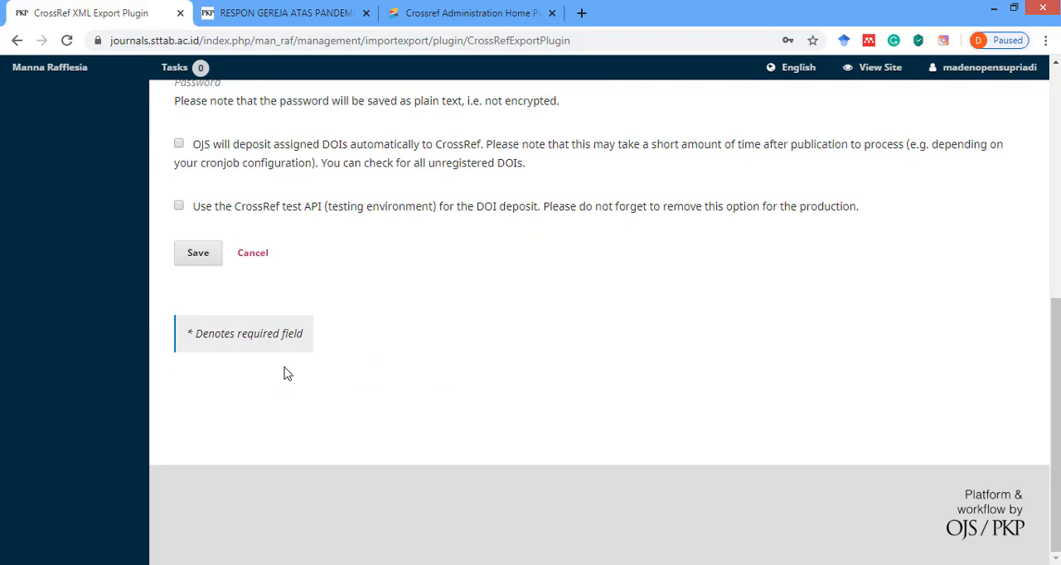
pyautogui.scroll(6, 287, 374)
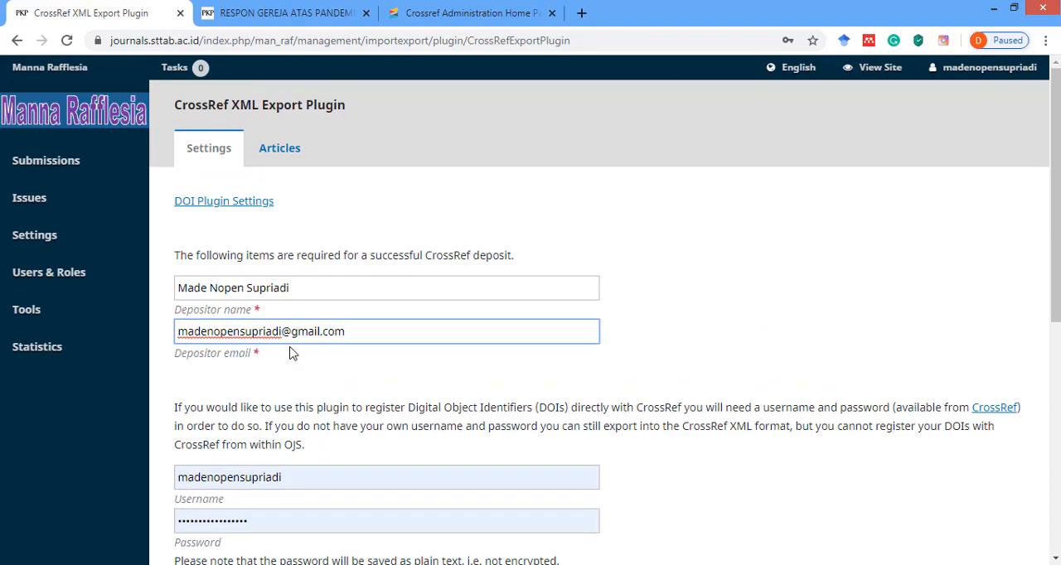
pyautogui.scroll(-5, 286, 356)
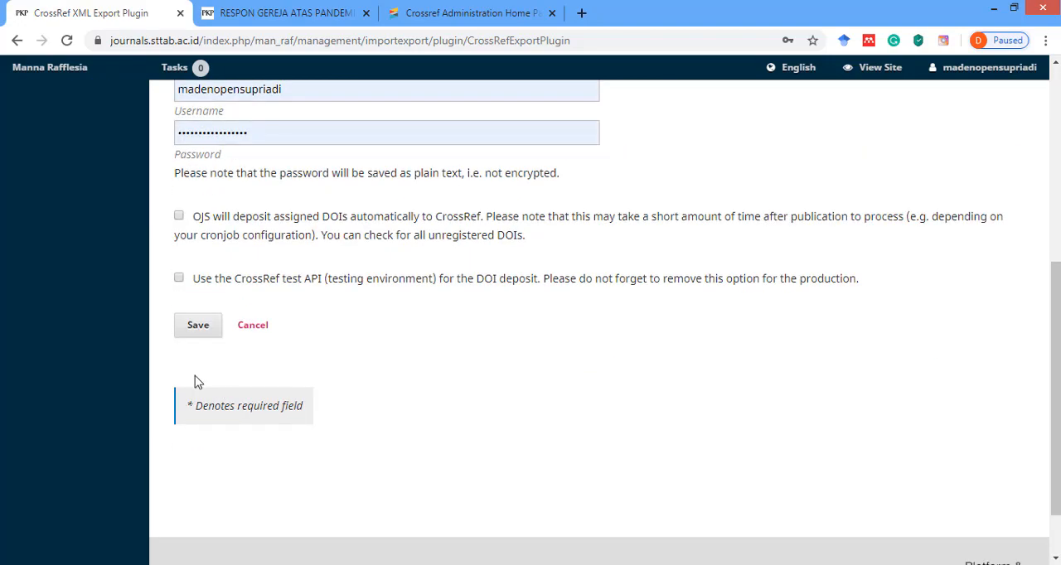
pyautogui.scroll(5, 426, 315)
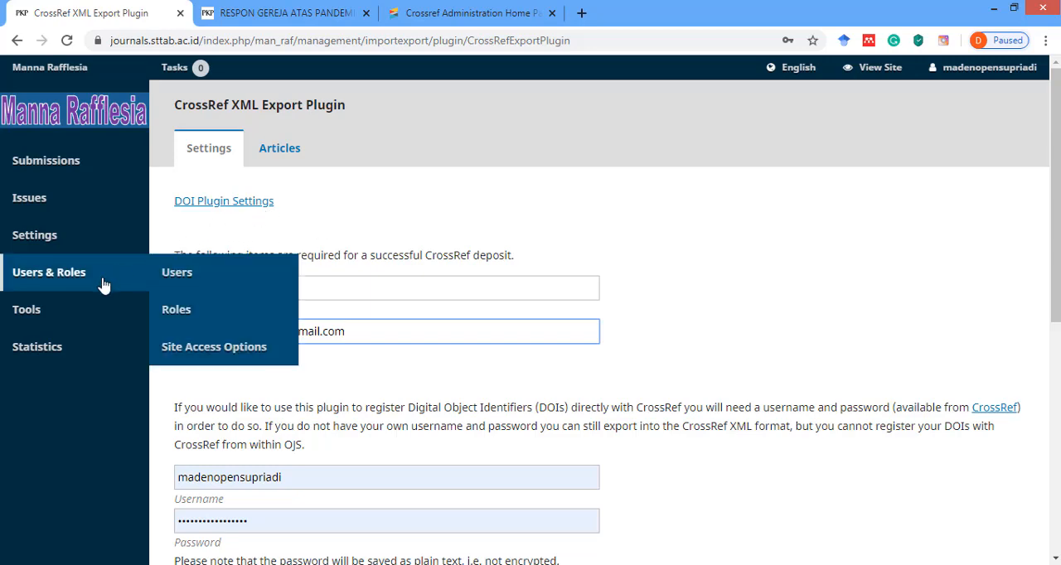
pyautogui.moveTo(29, 309)
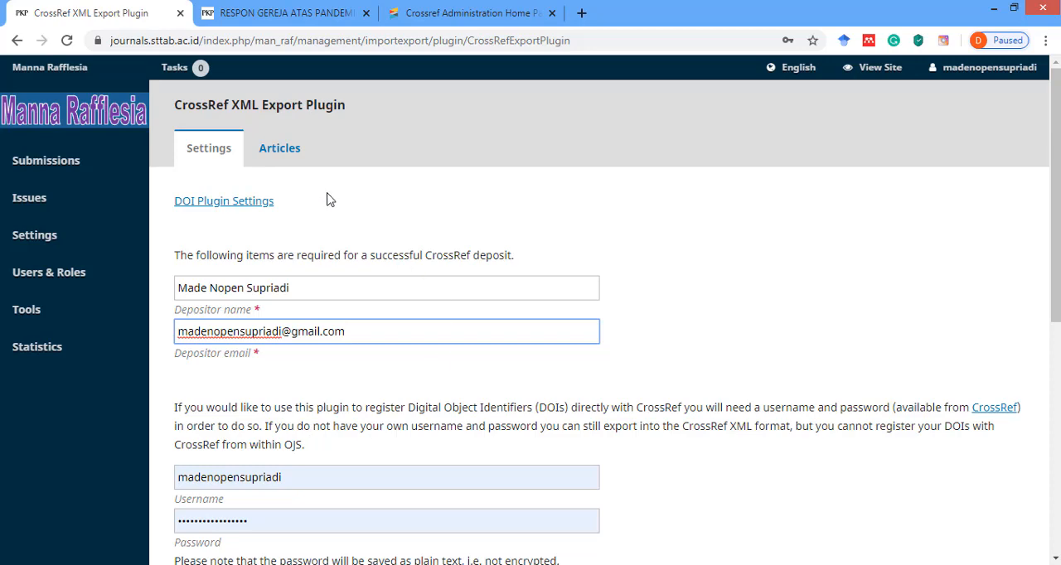
# Leave the CrossRef plugin settings without saving and review the deposit status in the plugin's list of articles.
pyautogui.click(282, 154)
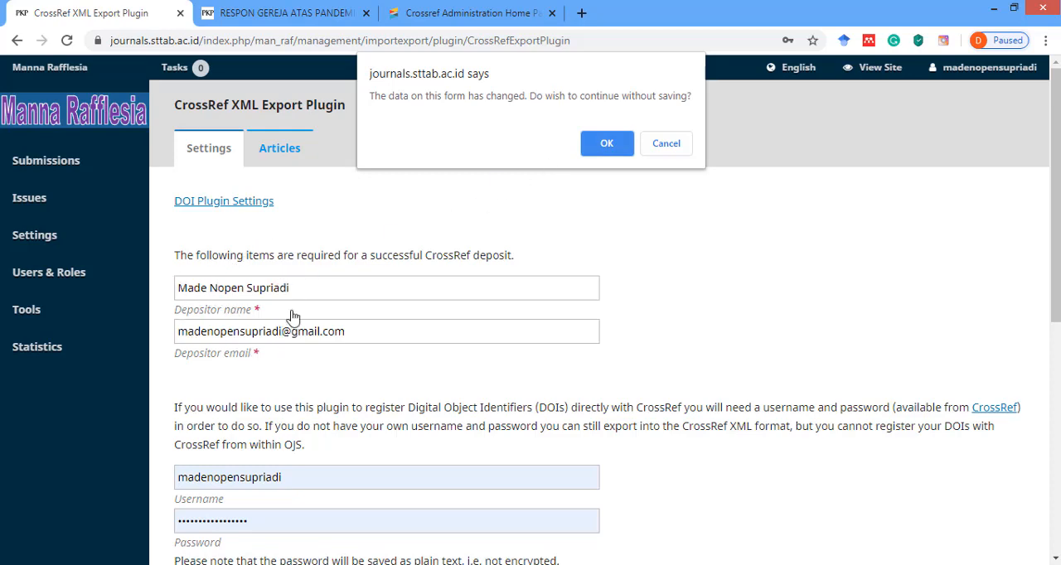
pyautogui.click(605, 146)
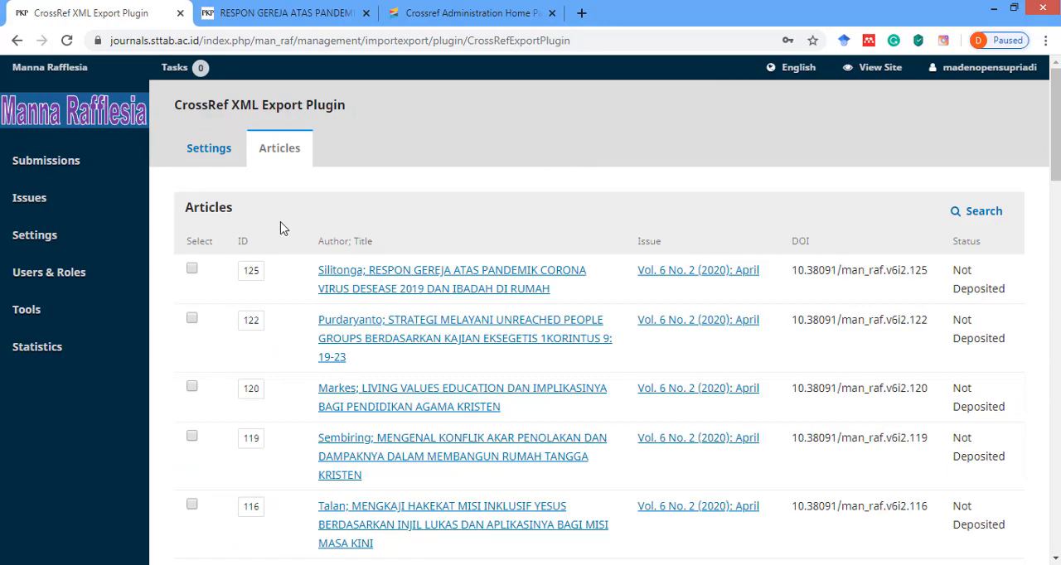
pyautogui.scroll(-1, 292, 236)
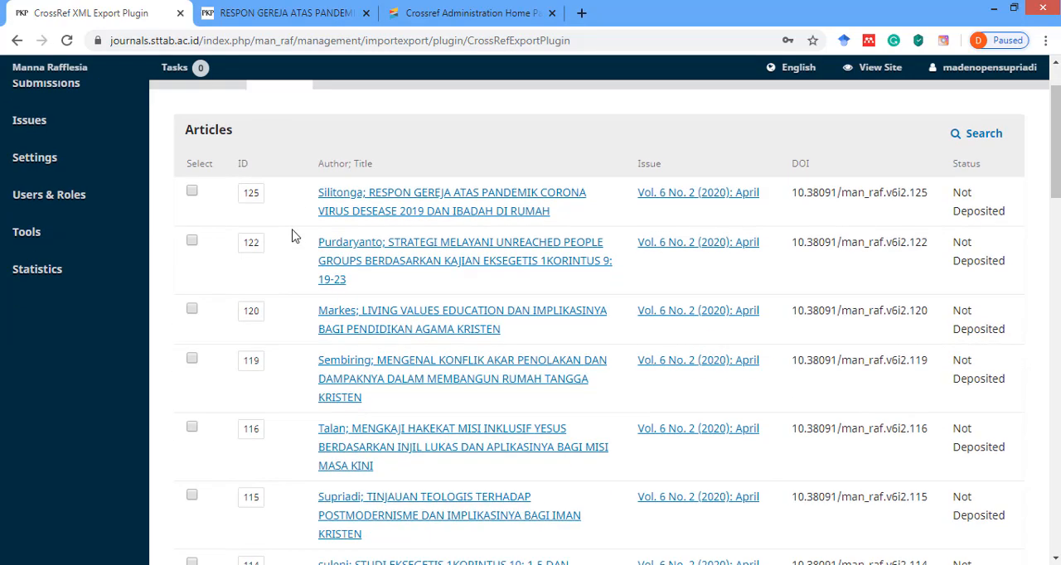
pyautogui.scroll(-2, 291, 237)
pyautogui.scroll(2, 227, 229)
pyautogui.click(192, 191)
pyautogui.click(191, 308)
pyautogui.scroll(1, 195, 192)
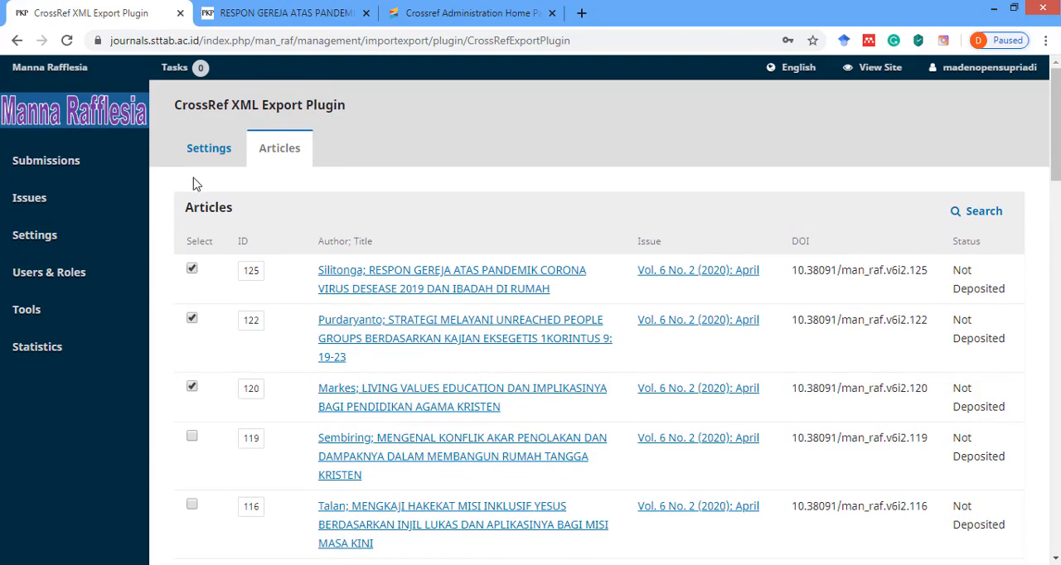
pyautogui.scroll(-20, 207, 386)
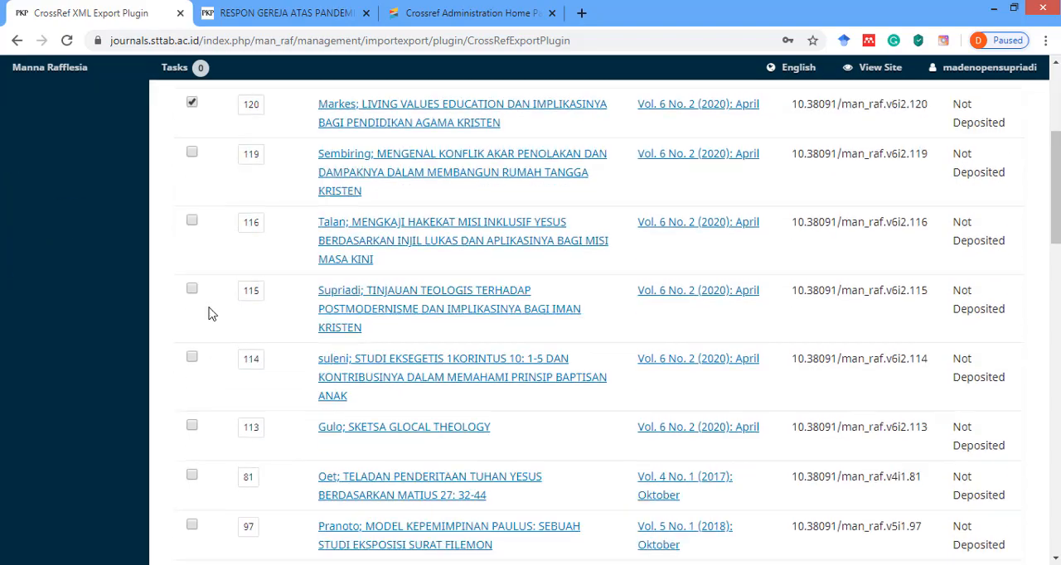
pyautogui.scroll(20, 203, 373)
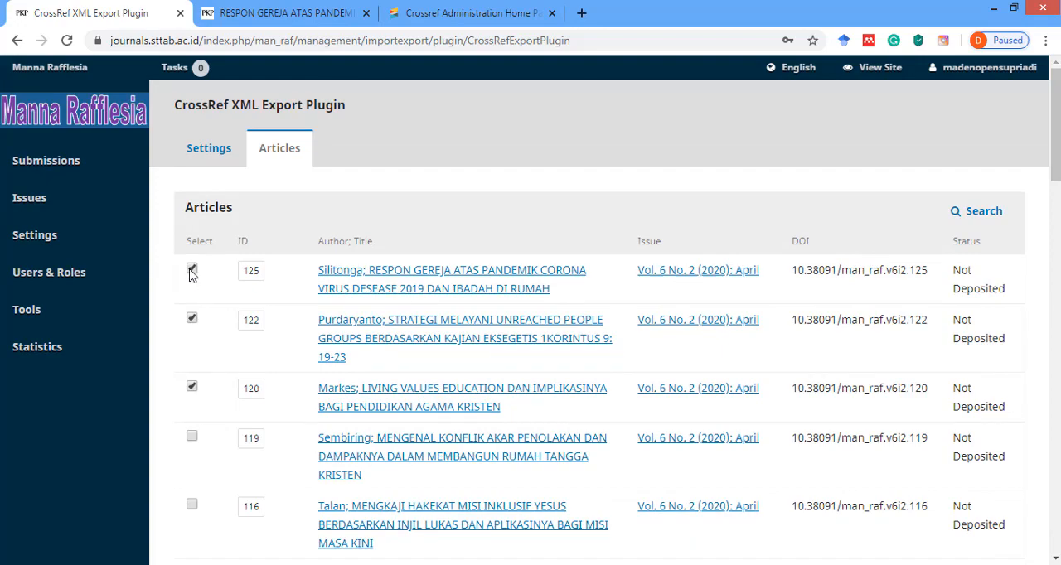
pyautogui.click(191, 268)
pyautogui.click(190, 384)
pyautogui.scroll(-1, 222, 330)
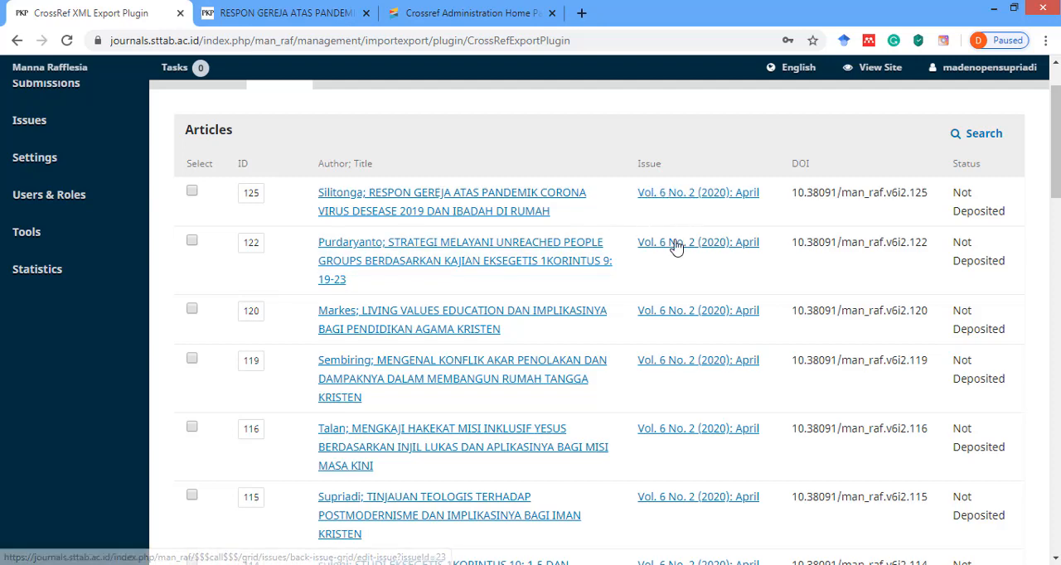
# Select all articles of Vol. 6 No. 2 (2020): April for export, with IDs 125, 122, 120, 119, 116, 115, 114 and 113.
pyautogui.click(191, 192)
pyautogui.click(192, 241)
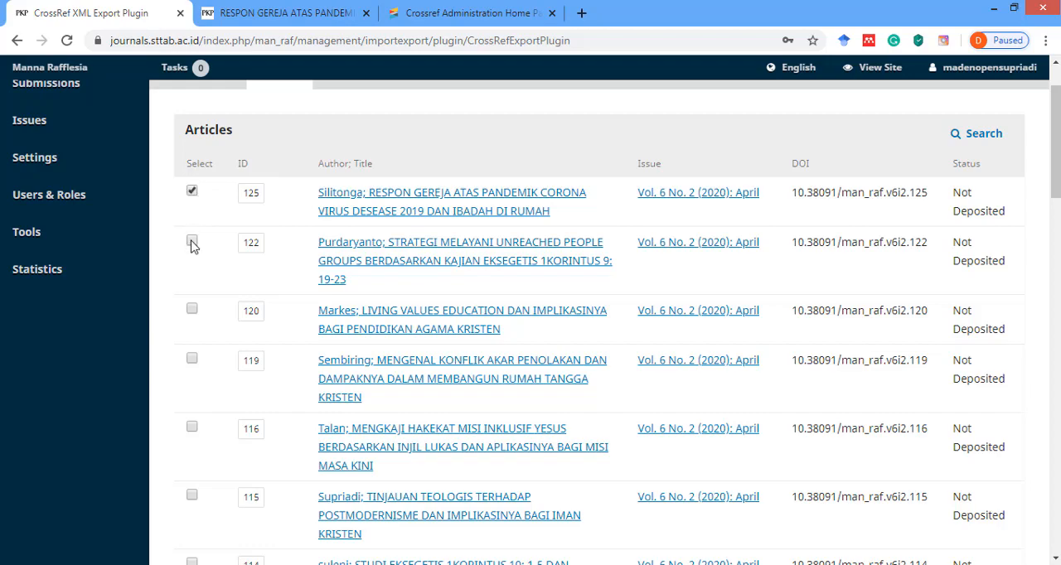
pyautogui.click(192, 311)
pyautogui.click(192, 359)
pyautogui.click(191, 428)
pyautogui.scroll(-3, 244, 356)
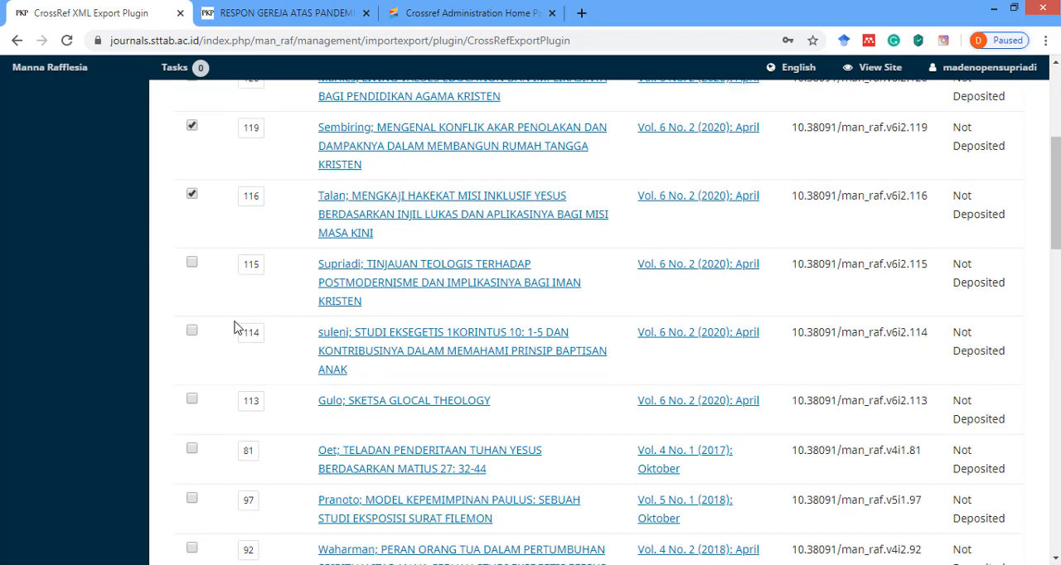
pyautogui.click(191, 265)
pyautogui.click(192, 333)
pyautogui.scroll(-1, 192, 335)
pyautogui.click(191, 322)
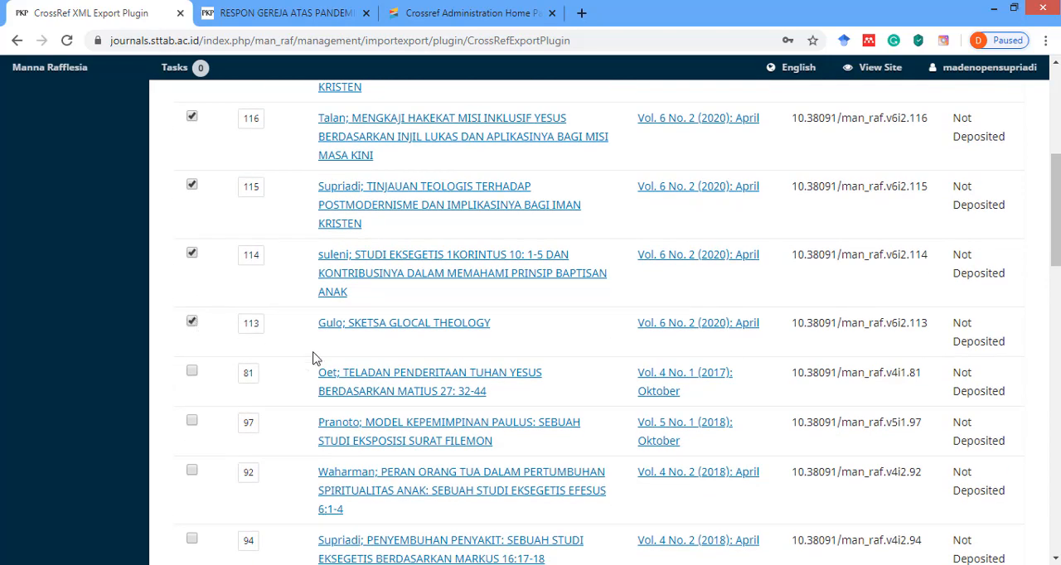
# Start the XML download for the selected articles and choose the jurnal Manna rafflesia folder on drive D: as the destination.
pyautogui.scroll(-2, 312, 358)
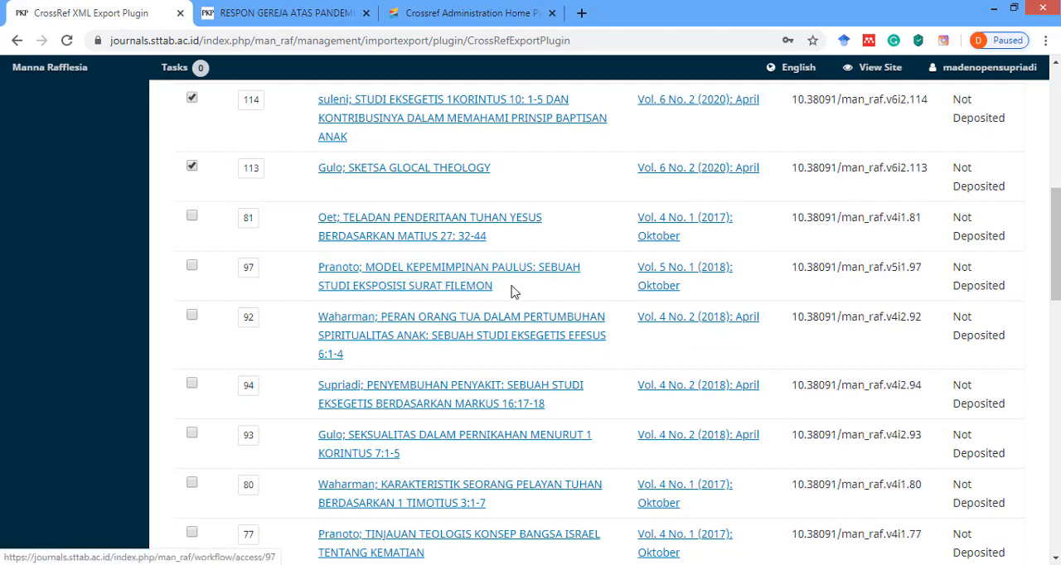
pyautogui.scroll(2, 447, 292)
pyautogui.scroll(1, 394, 296)
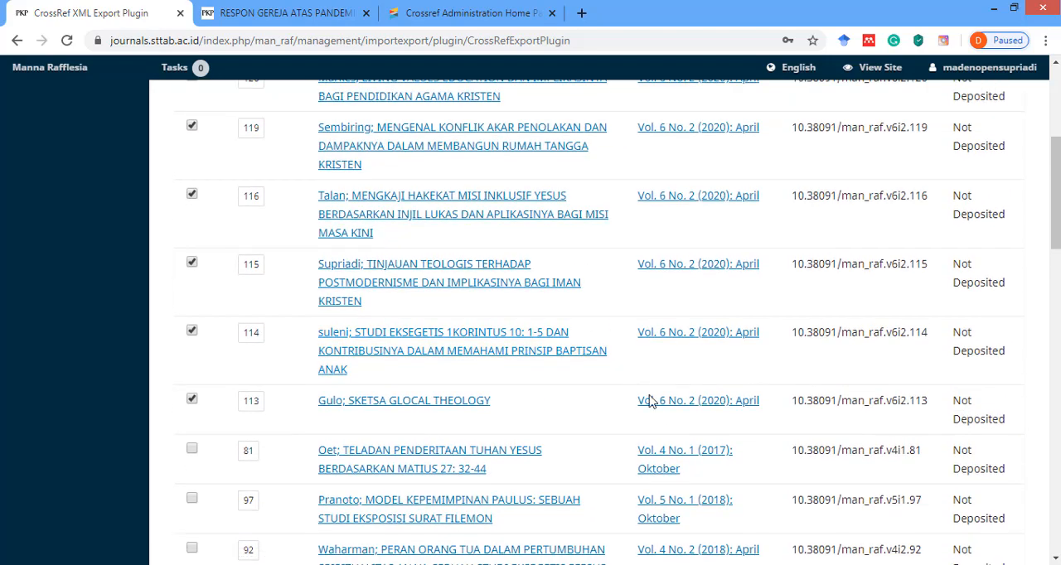
pyautogui.scroll(4, 650, 259)
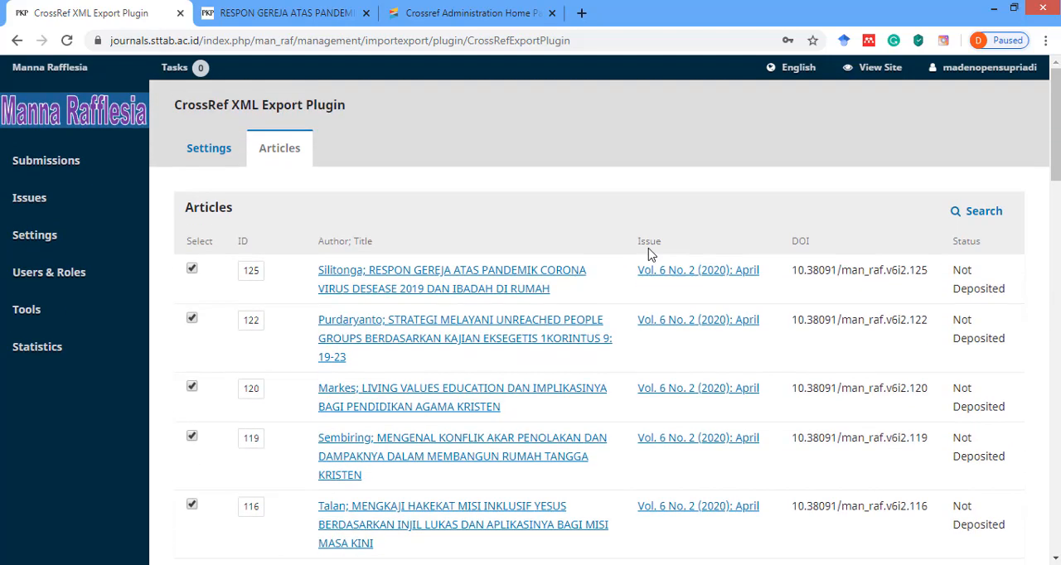
pyautogui.scroll(-18, 218, 331)
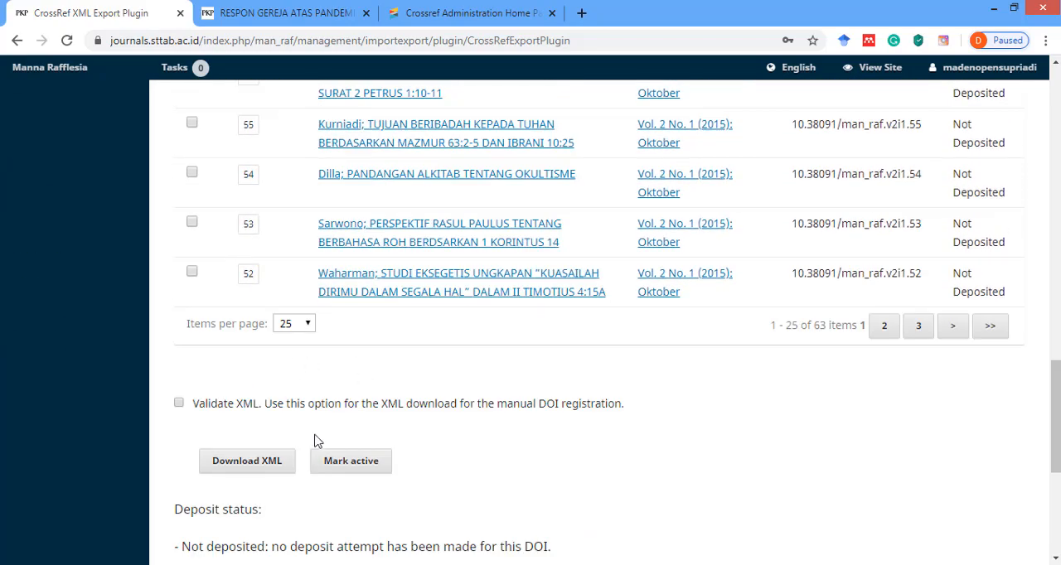
pyautogui.click(250, 464)
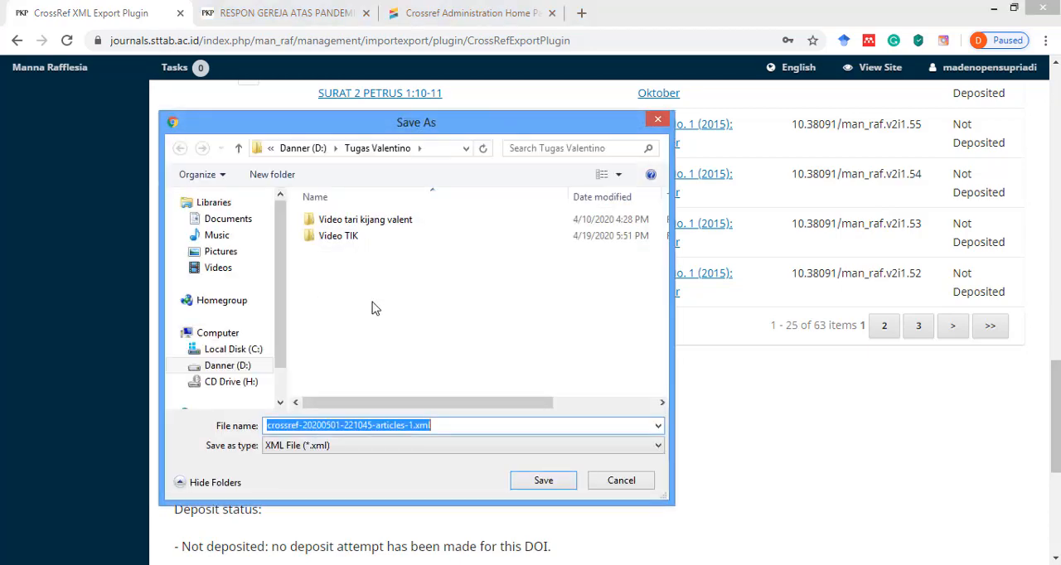
pyautogui.click(227, 366)
pyautogui.scroll(-10, 356, 309)
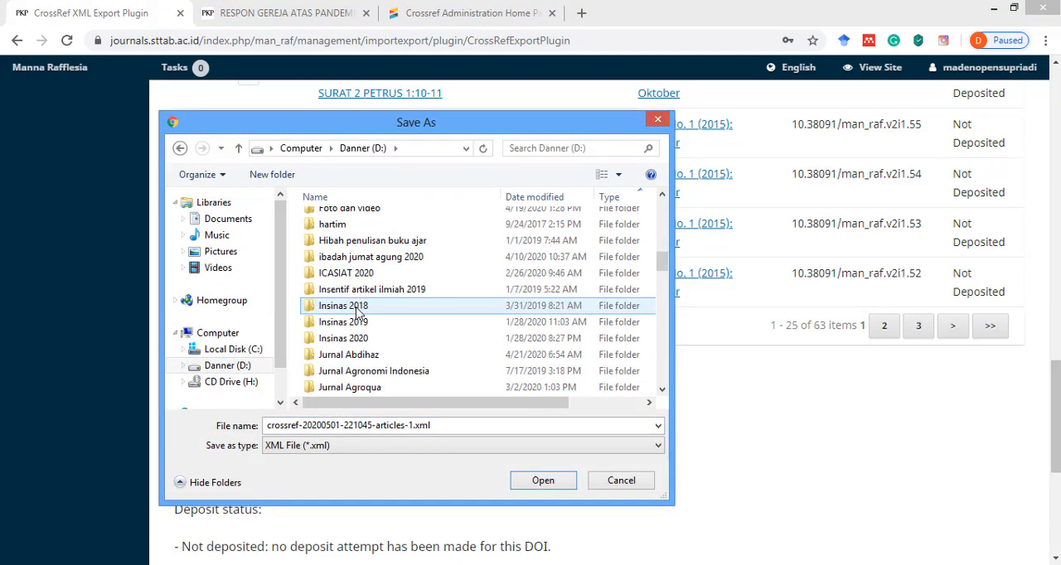
pyautogui.doubleClick(361, 322)
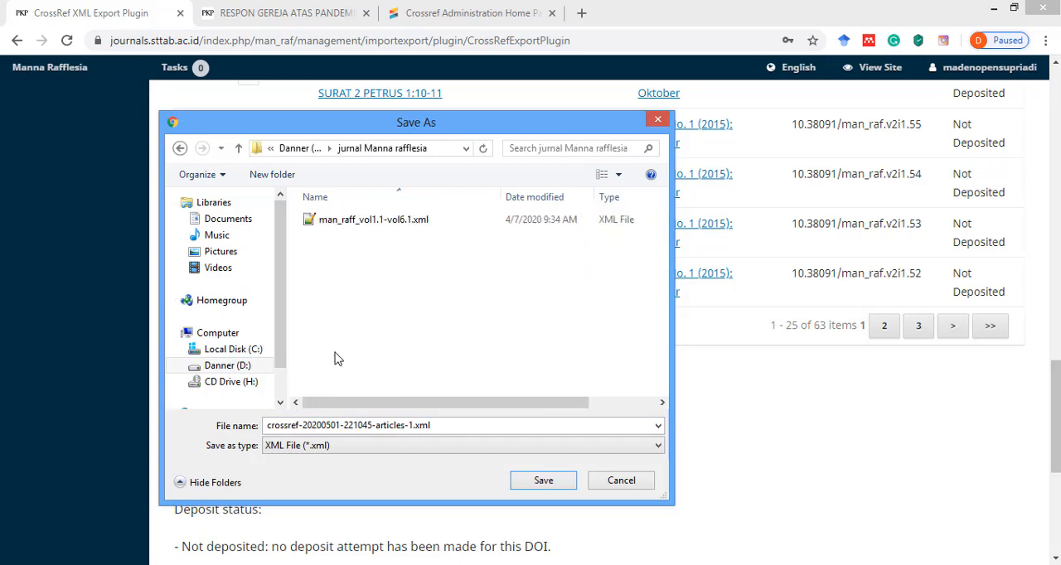
# Name the export file man_raff_vol6.2.xml, based on the existing XML file's name, and save it.
pyautogui.click(346, 225)
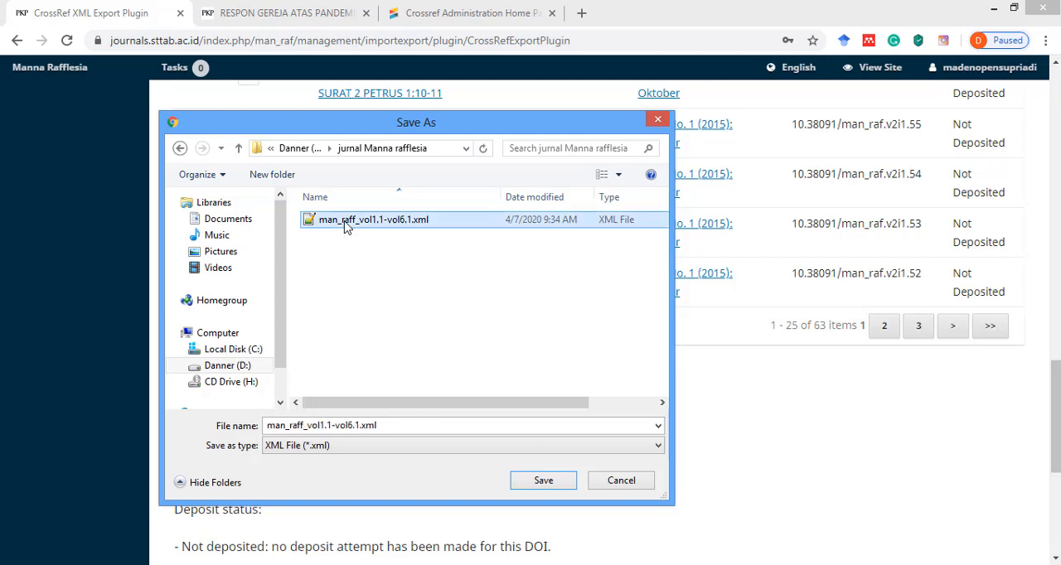
pyautogui.click(313, 424)
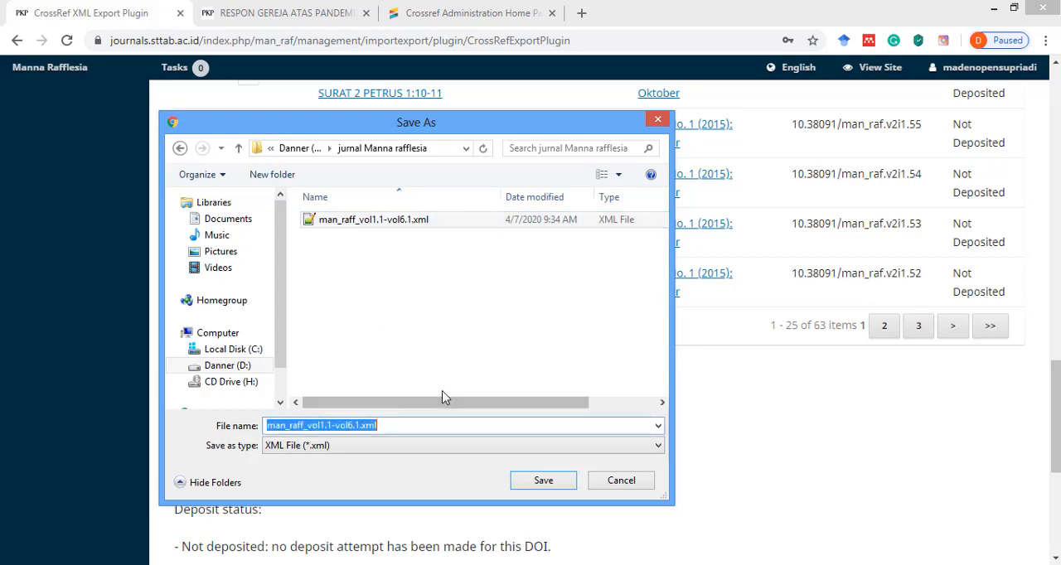
pyautogui.press('End')
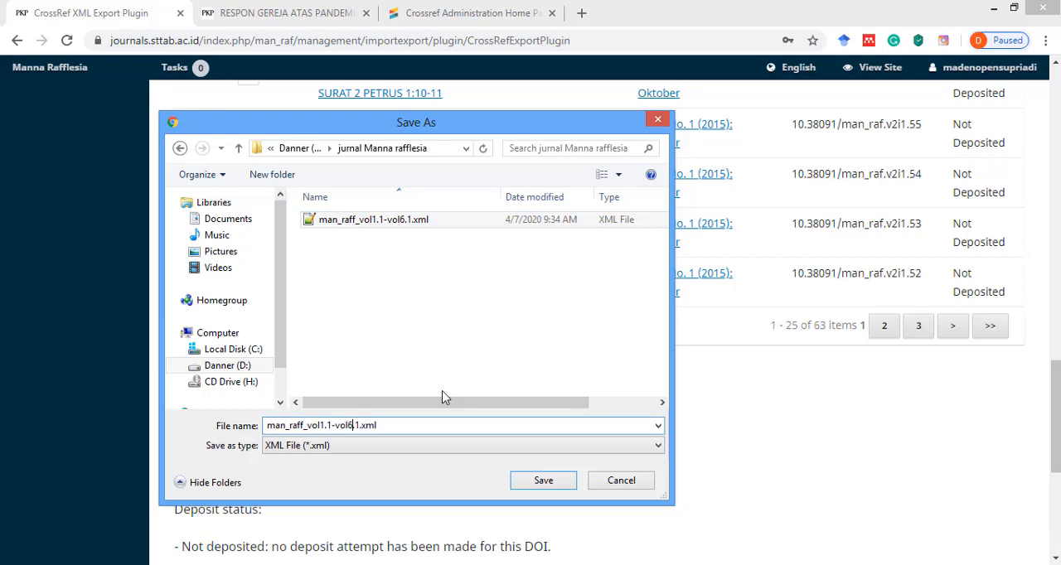
pyautogui.press('BackSpace')
pyautogui.press('BackSpace')
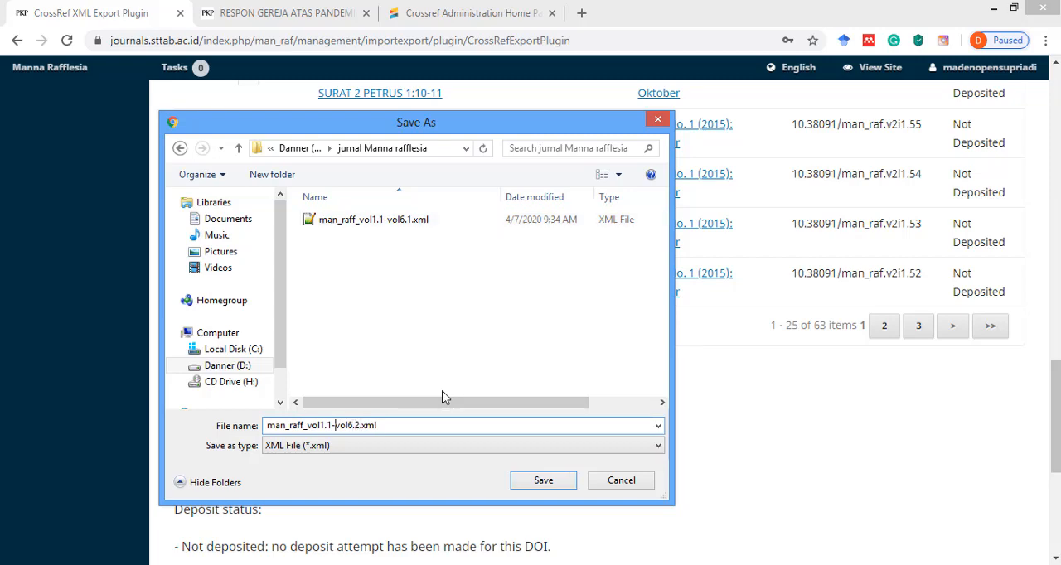
pyautogui.press('BackSpace')
pyautogui.press('BackSpace')
pyautogui.press('BackSpace')
pyautogui.press('BackSpace')
pyautogui.press('BackSpace')
pyautogui.press('BackSpace')
pyautogui.press('BackSpace')
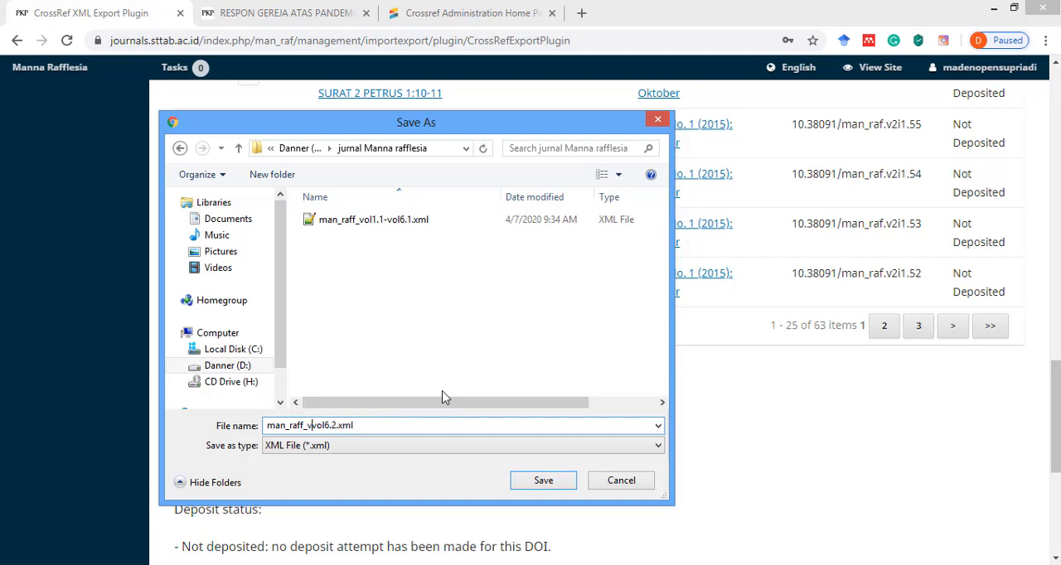
pyautogui.click(370, 449)
pyautogui.click(370, 454)
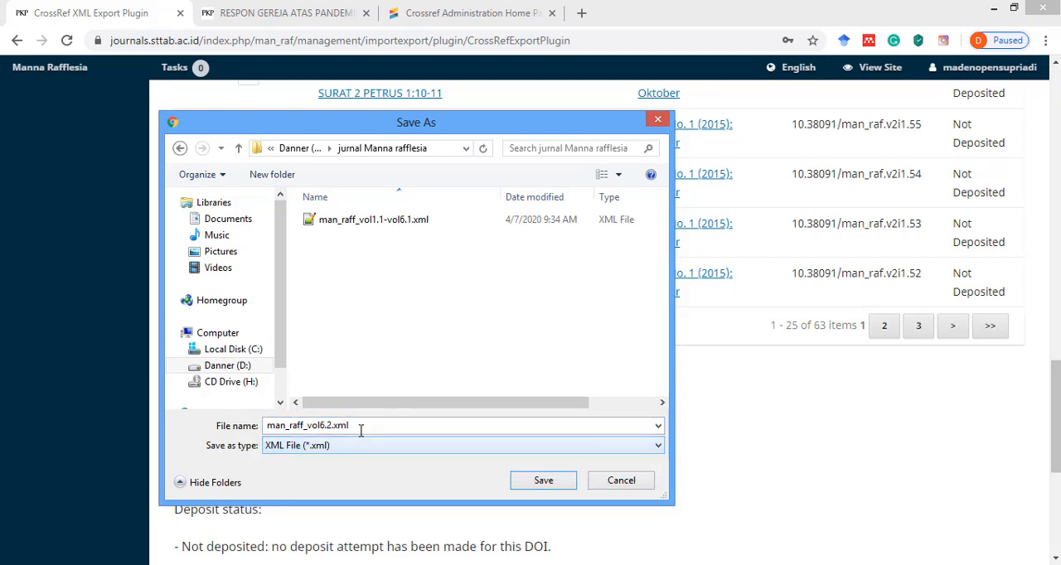
pyautogui.doubleClick(362, 426)
pyautogui.click(362, 426)
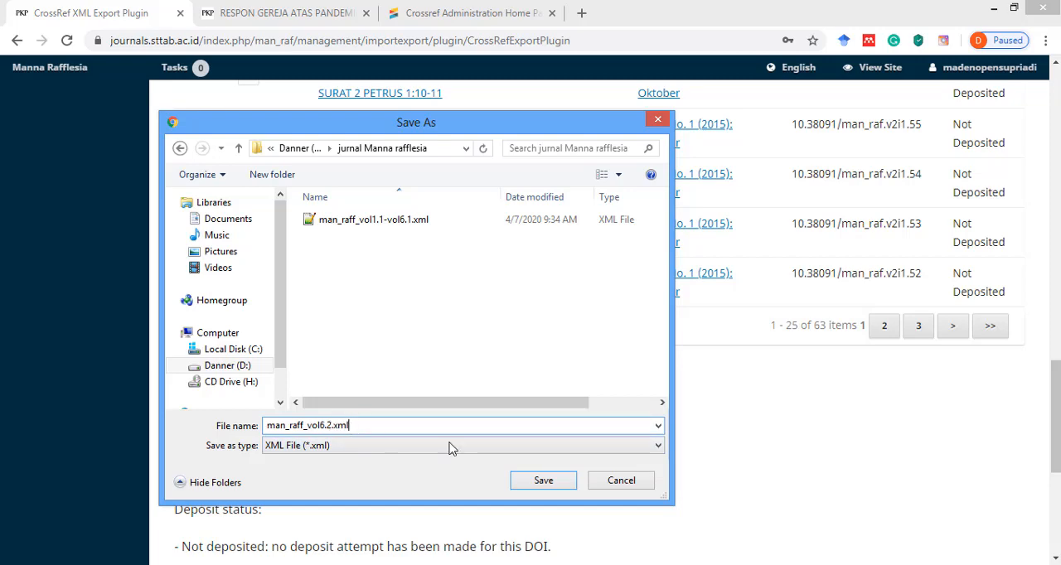
pyautogui.click(537, 485)
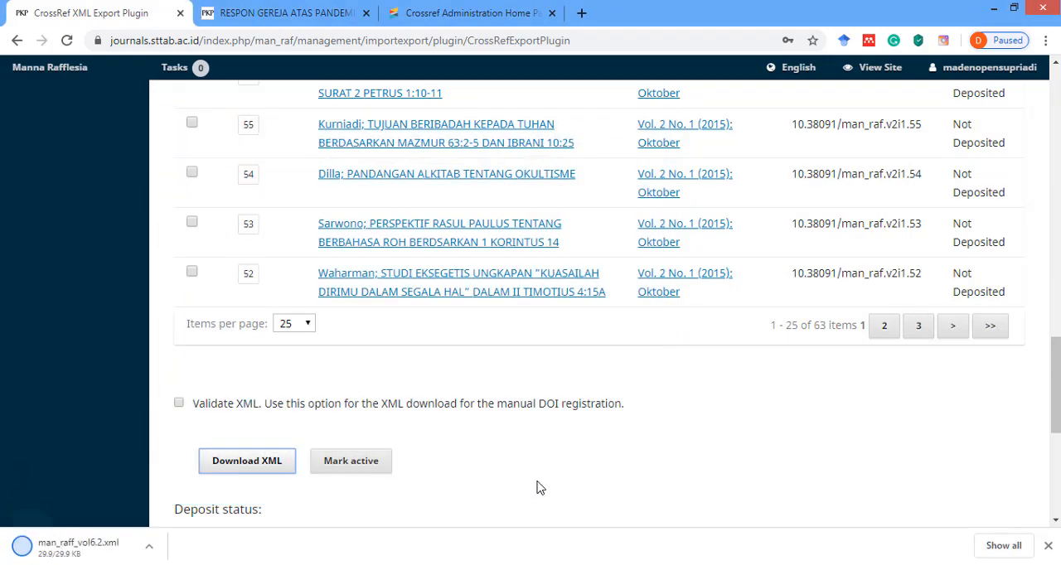
pyautogui.scroll(3, 476, 366)
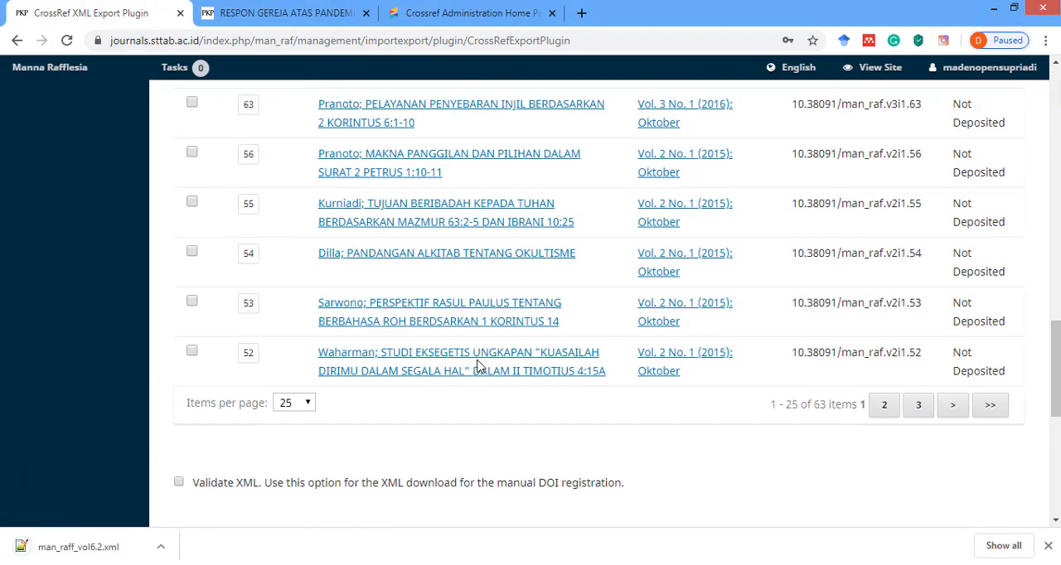
pyautogui.scroll(12, 477, 366)
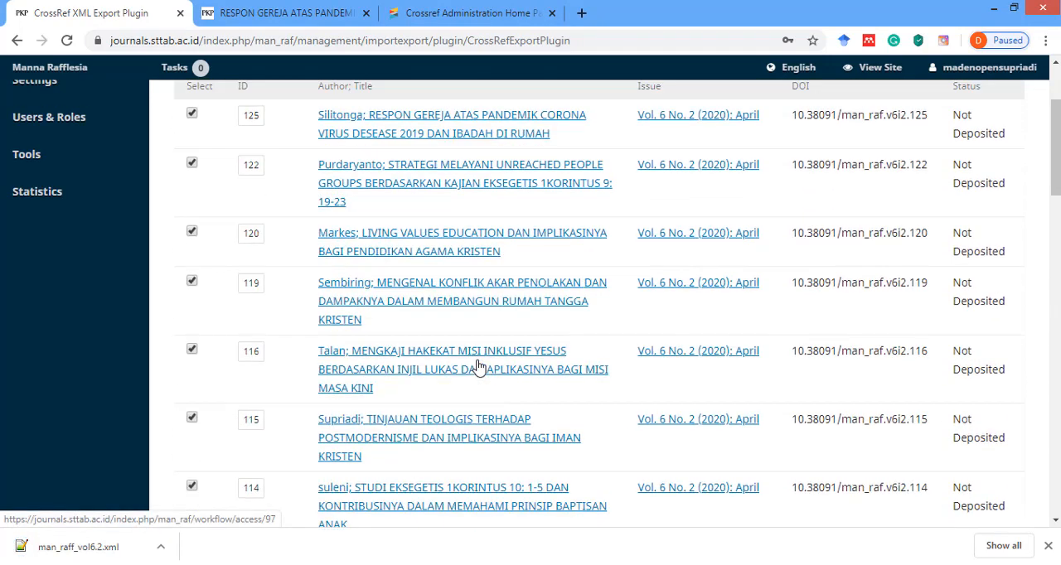
pyautogui.scroll(3, 476, 366)
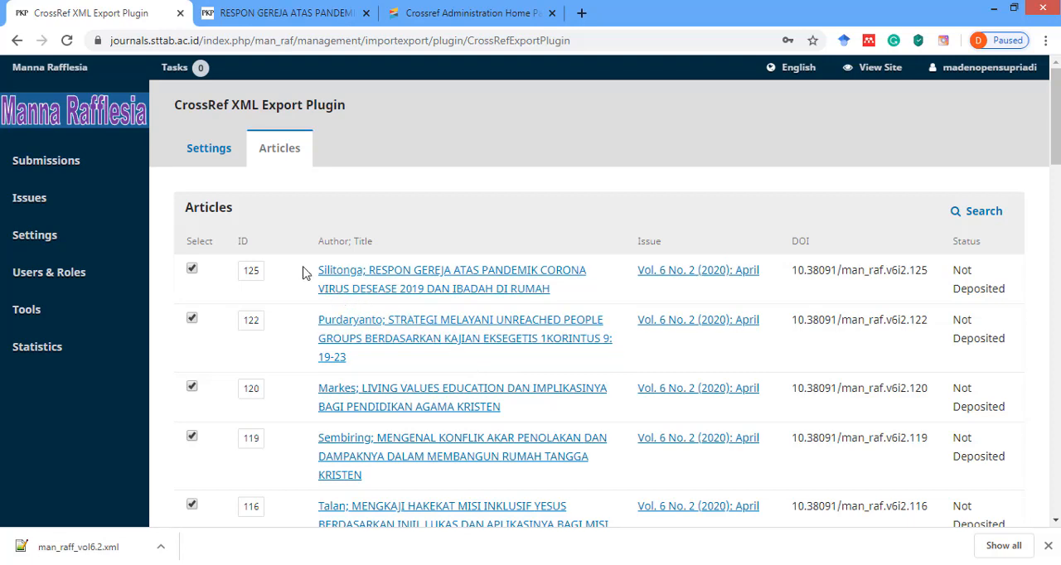
pyautogui.click(470, 15)
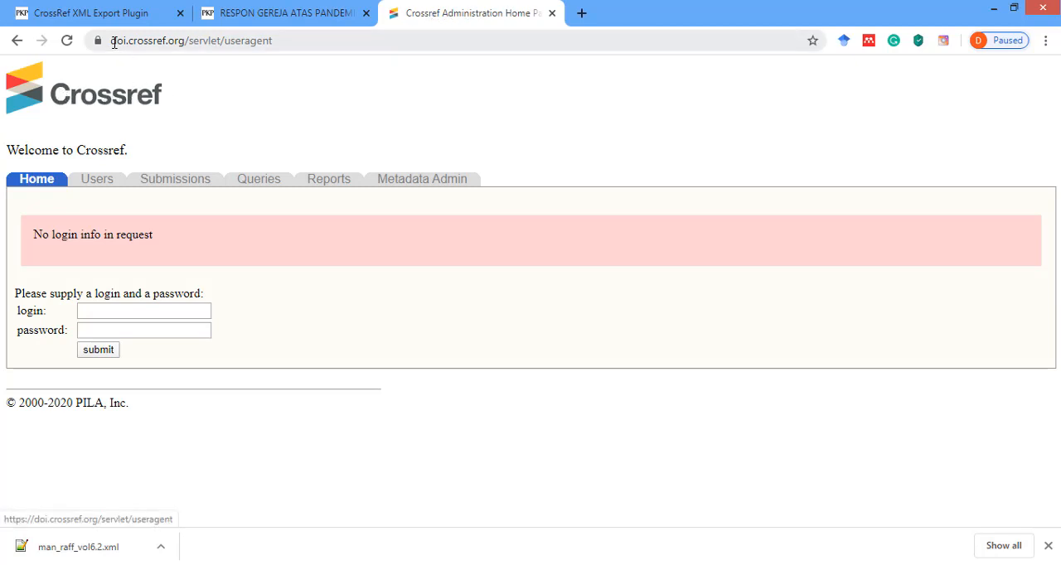
pyautogui.moveTo(277, 40); pyautogui.dragTo(190, 47)
pyautogui.press('BackSpace')
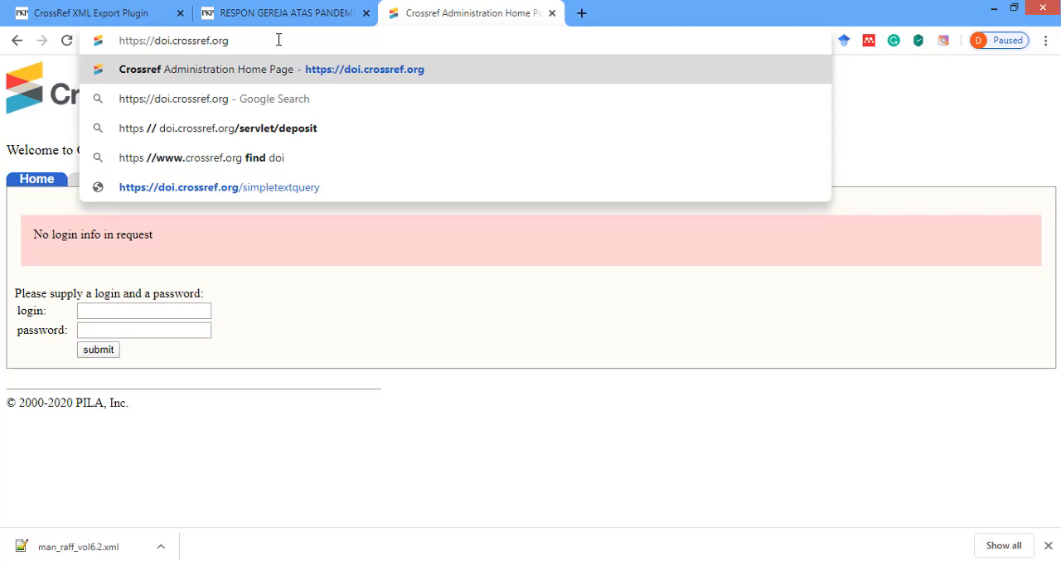
pyautogui.press('Return')
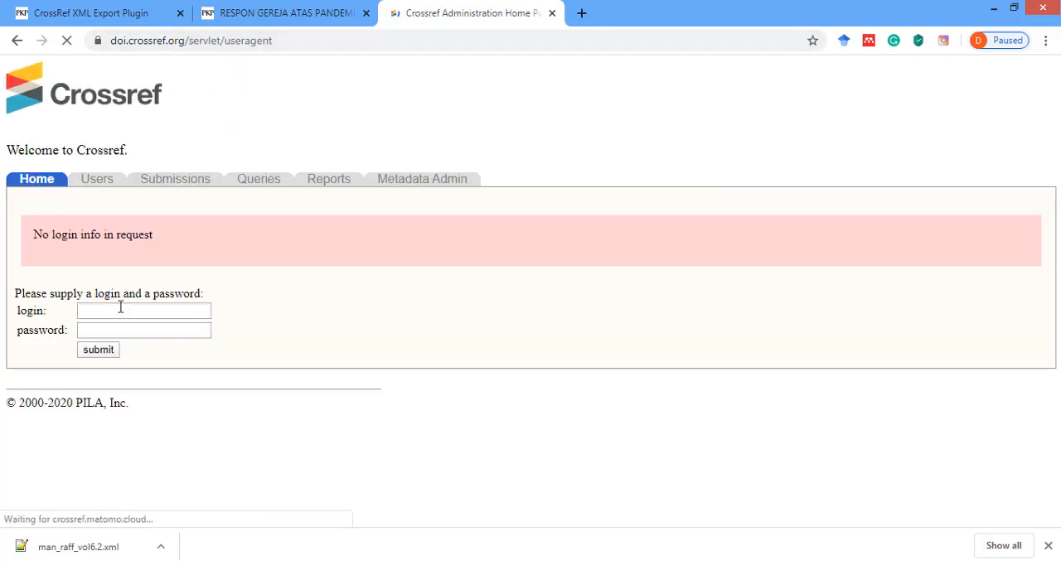
# Log in to Crossref with the account's login name and password.
pyautogui.click(120, 310)
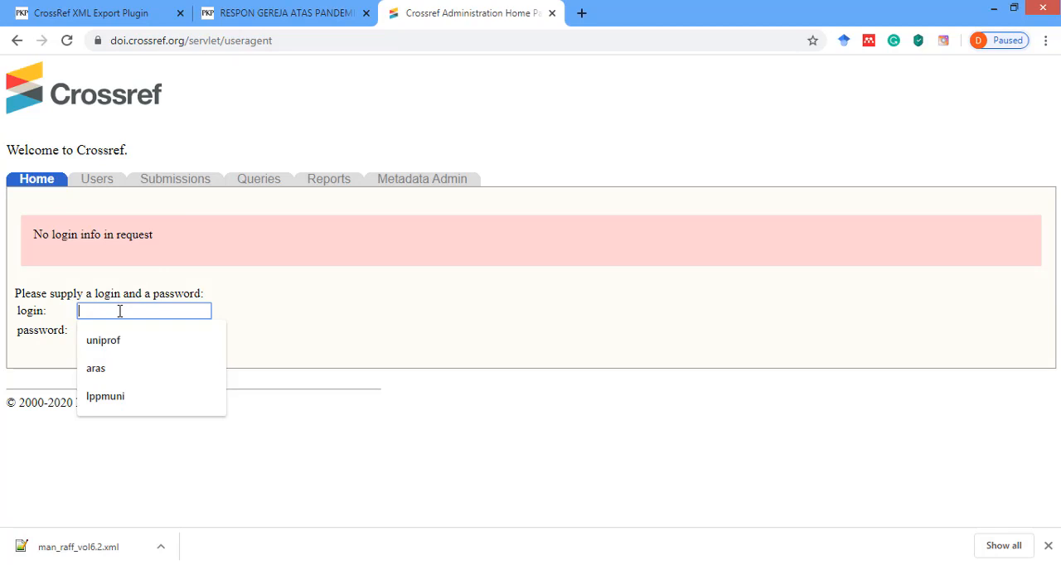
pyautogui.write('a')
pyautogui.click(129, 346)
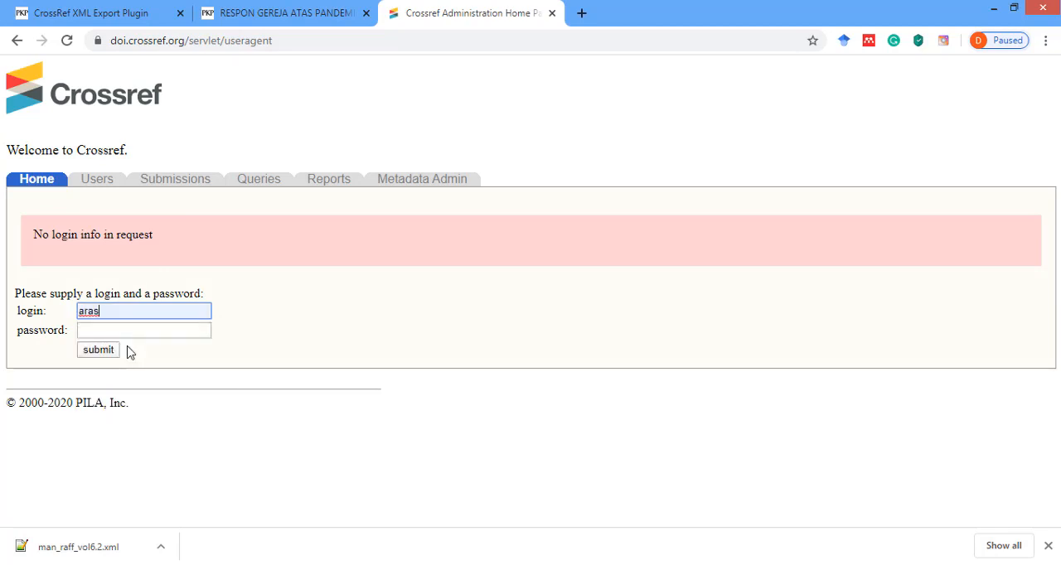
pyautogui.click(124, 330)
pyautogui.hotkey('ctrl', 'v')
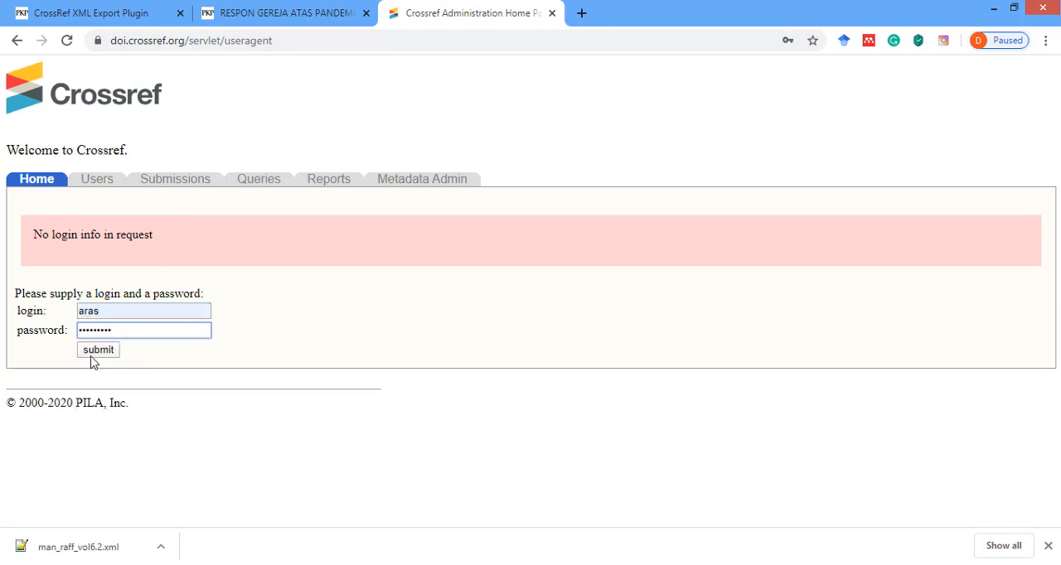
pyautogui.click(90, 356)
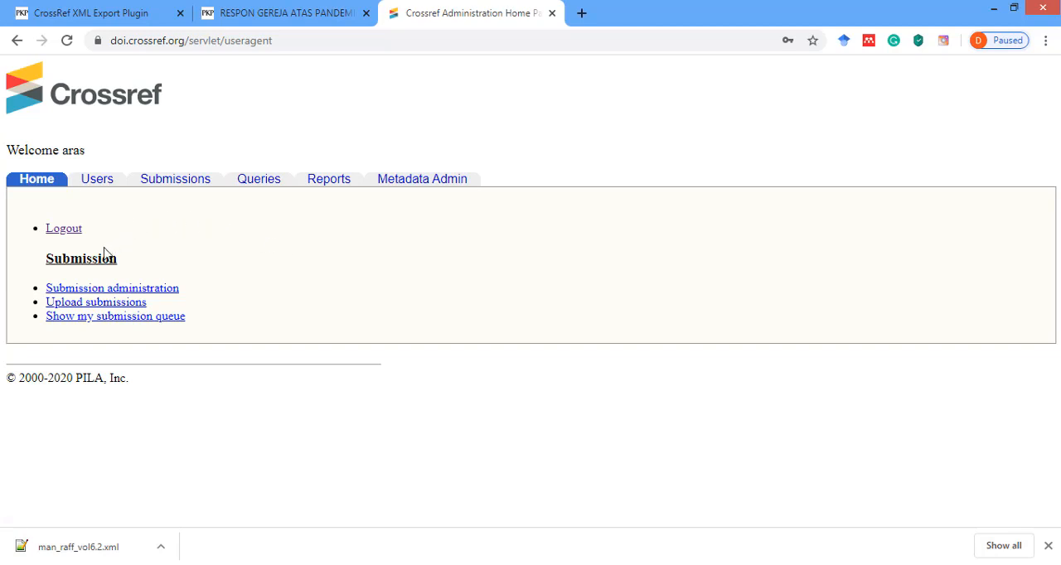
# Upload man_raff_vol6.2.xml from the jurnal Manna rafflesia folder on drive D: to Crossref as a Metadata submission.
pyautogui.click(75, 304)
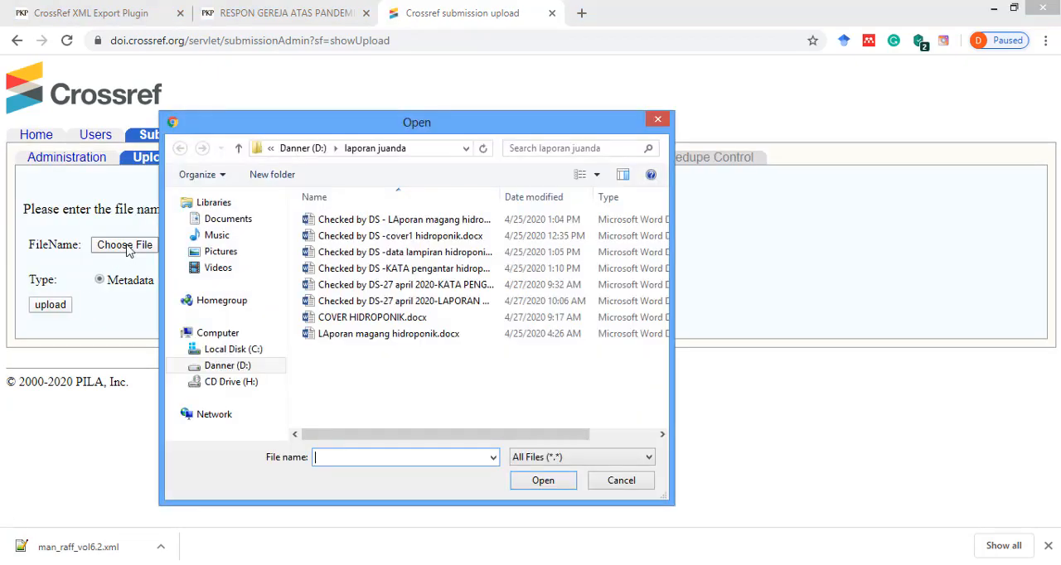
pyautogui.click(227, 365)
pyautogui.scroll(-5, 330, 308)
pyautogui.click(348, 305)
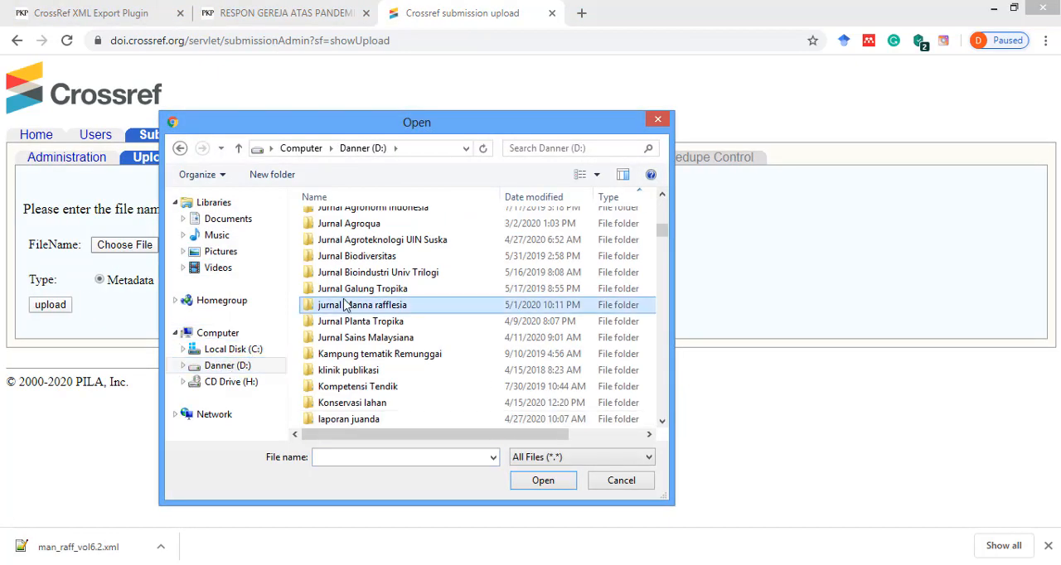
pyautogui.click(388, 323)
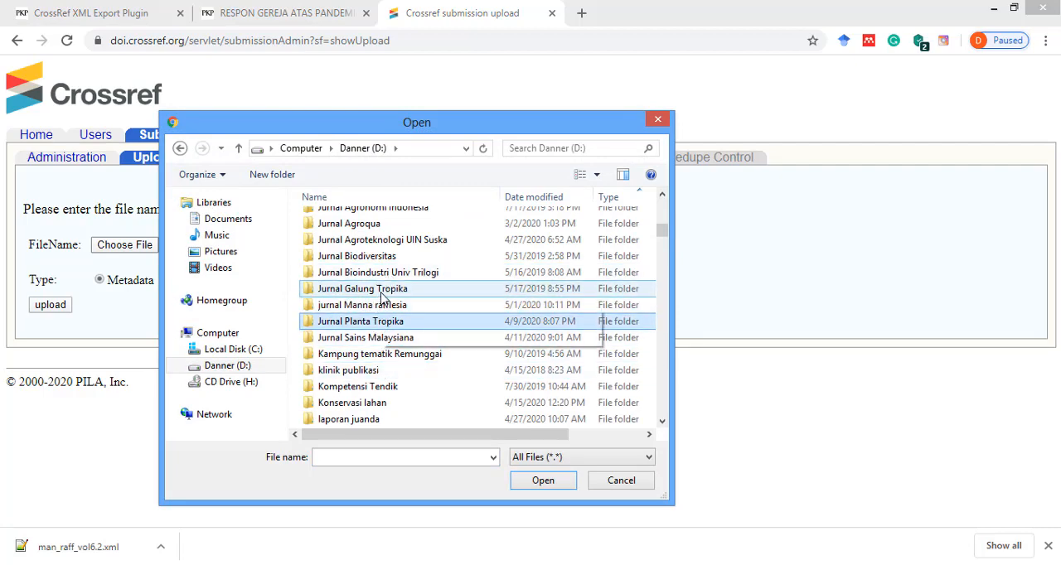
pyautogui.doubleClick(372, 306)
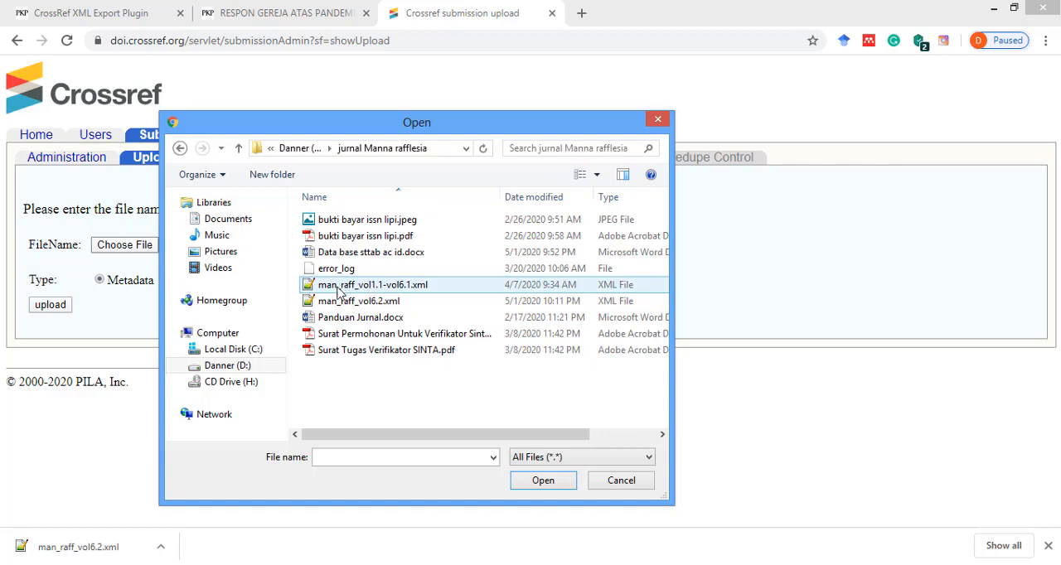
pyautogui.doubleClick(369, 303)
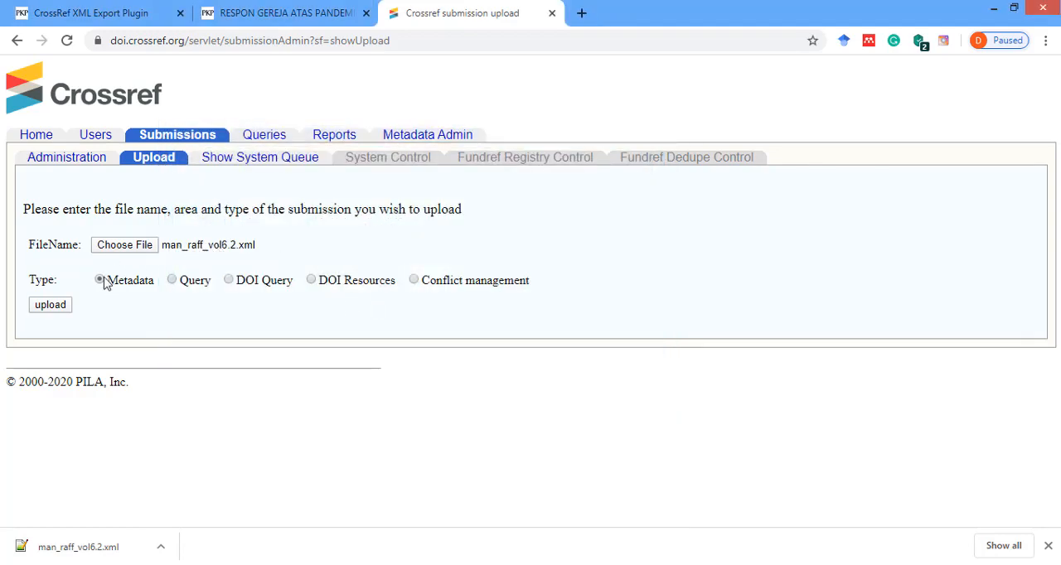
pyautogui.click(51, 305)
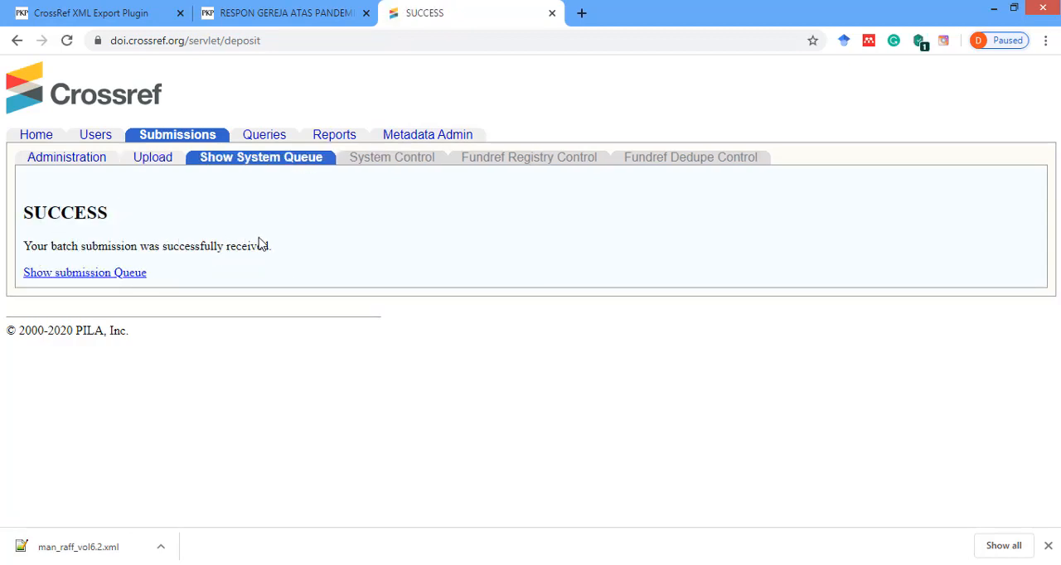
# Open the Crossref submission queue and check the processing progress of man_raff_vol6.2.xml.
pyautogui.click(72, 273)
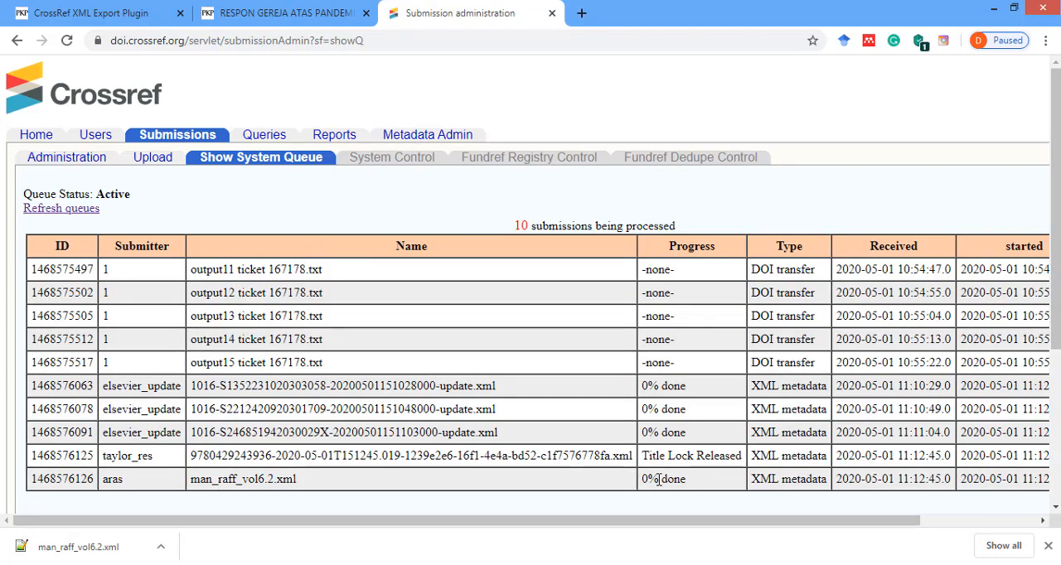
pyautogui.scroll(-3, 663, 479)
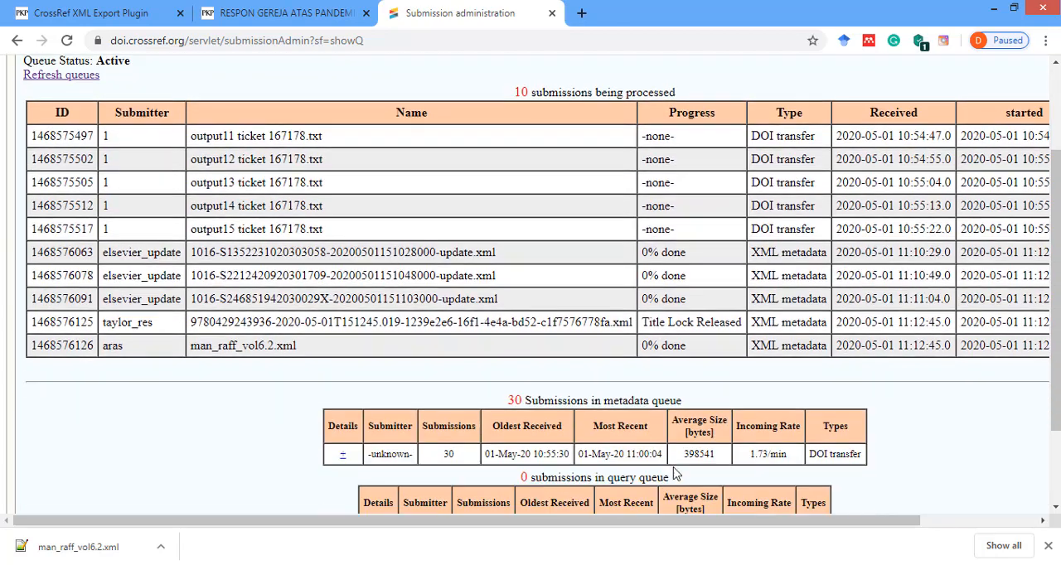
pyautogui.scroll(3, 668, 319)
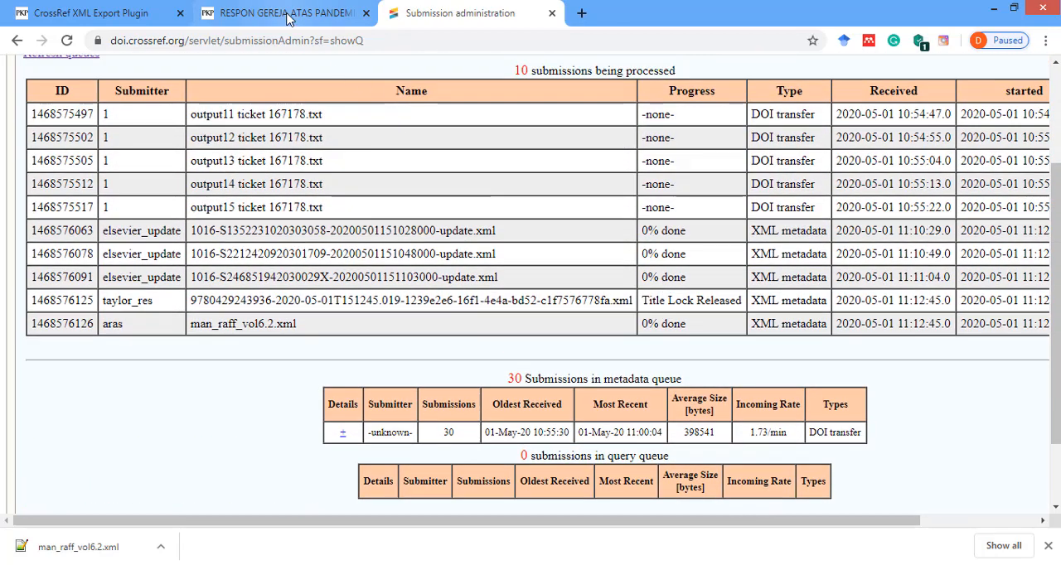
# Return to the journal article on the church's response to the Corona pandemic and test its DOI link.
pyautogui.click(273, 13)
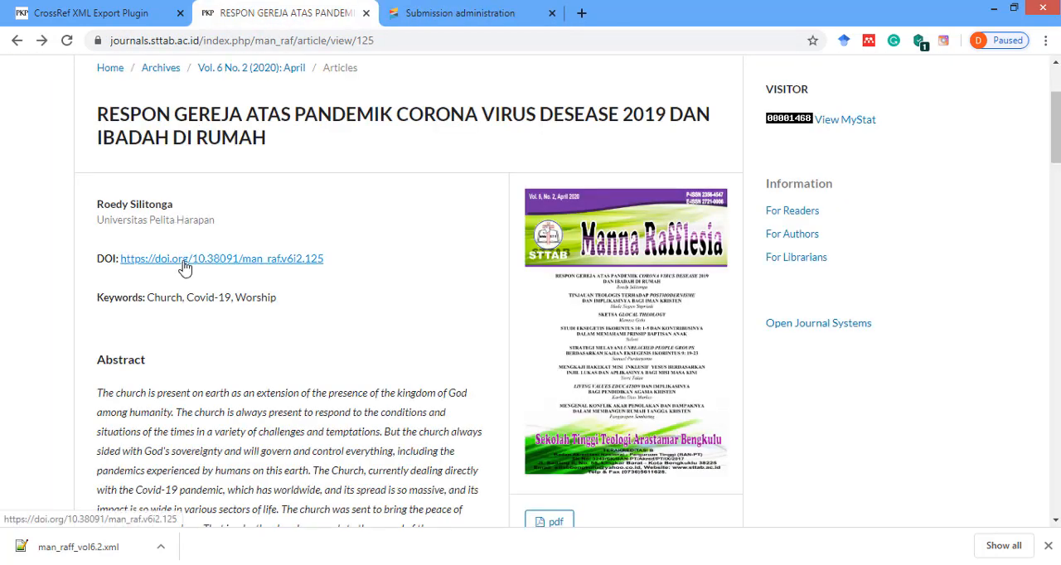
pyautogui.click(184, 267)
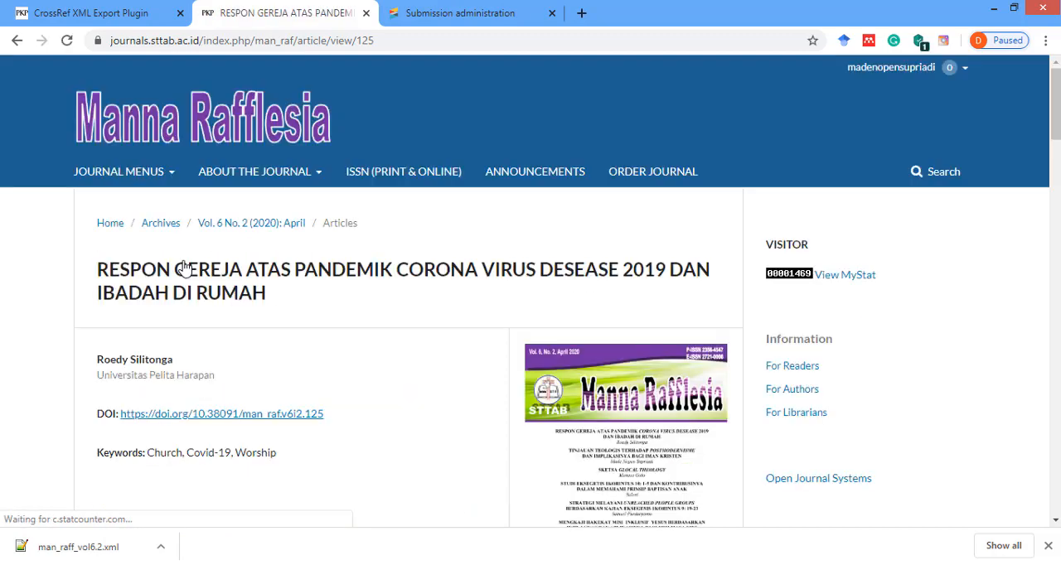
# Switch back to the Crossref submission queue, reload it and look for man_raff_vol6.2.xml among the submissions being processed.
pyautogui.click(460, 13)
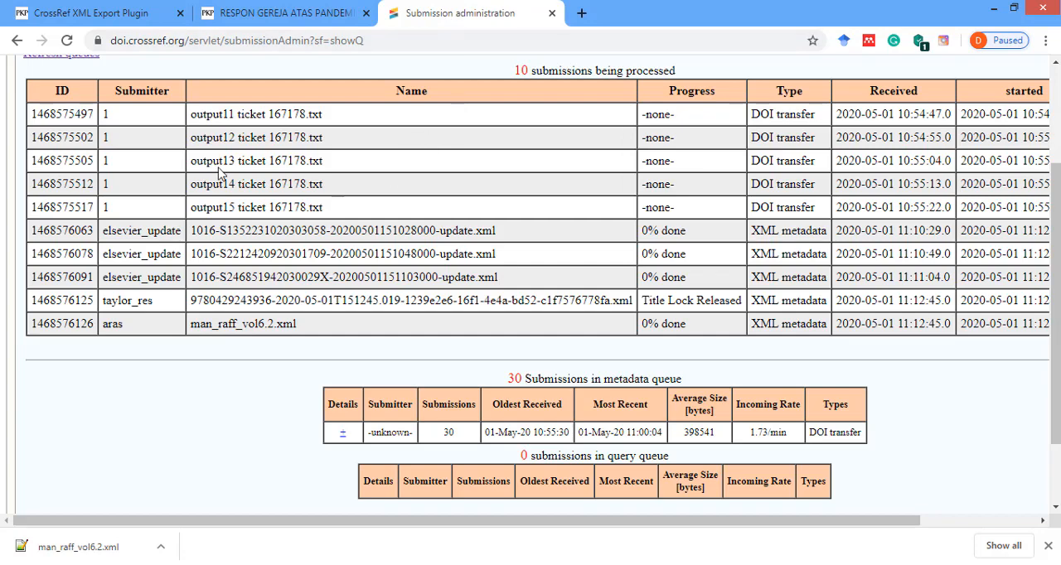
pyautogui.click(67, 40)
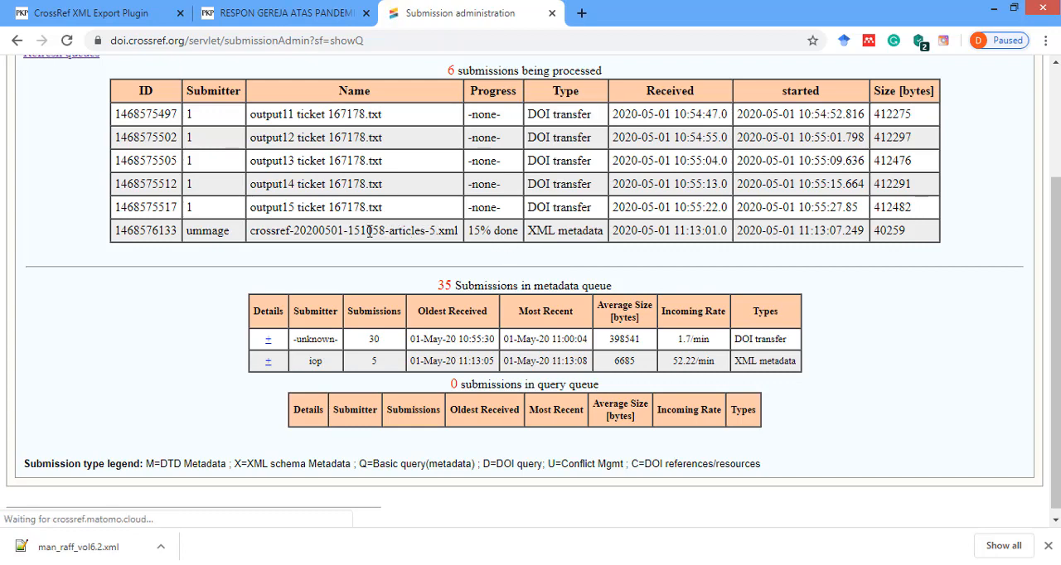
pyautogui.scroll(1, 348, 273)
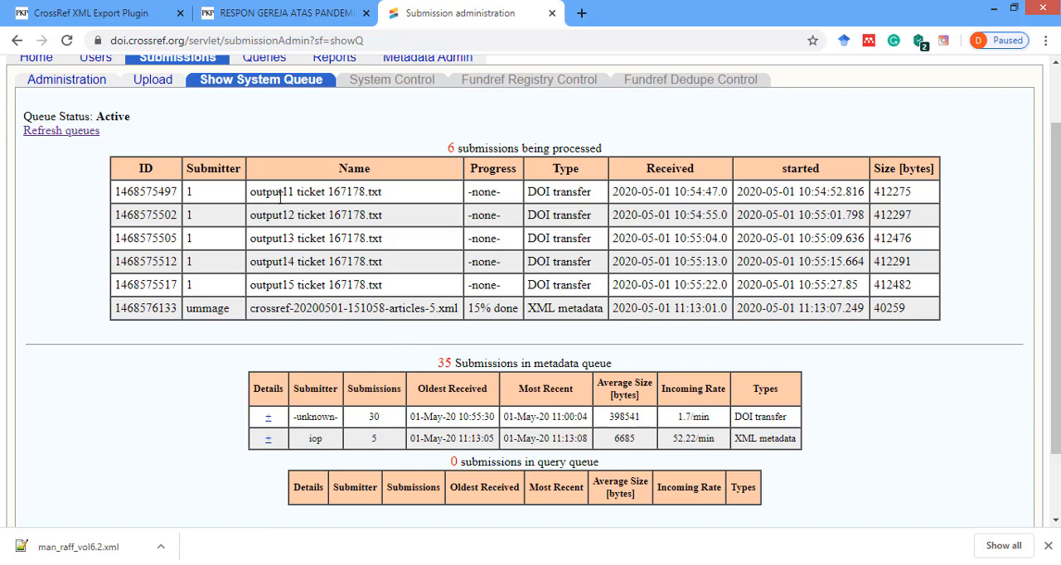
pyautogui.scroll(1, 280, 205)
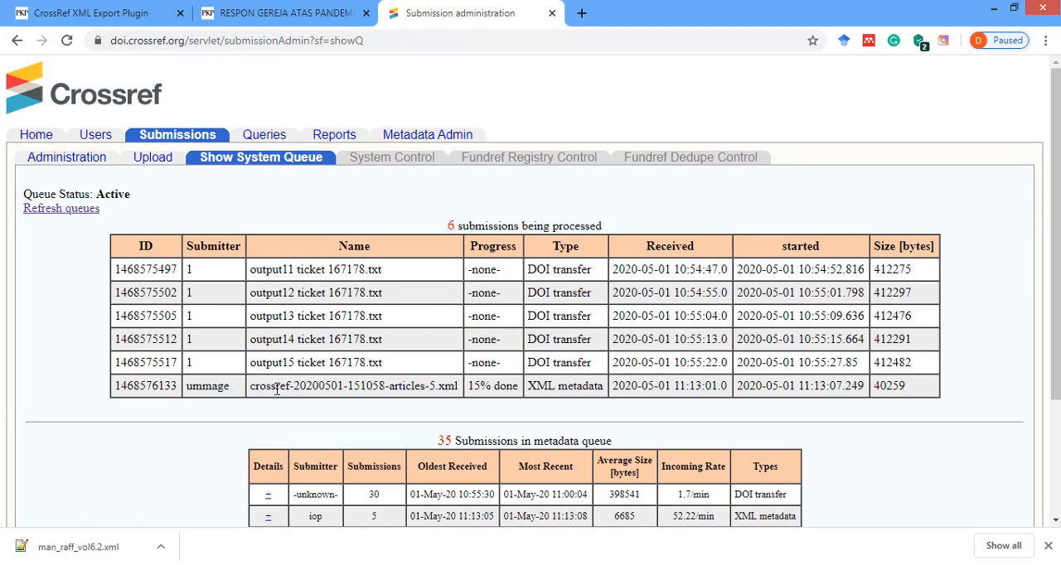
# From the journal's Vol. 6 No. 2 (2020): April issue, open the "Tinjauan Teologis" and "Strategi Melayani Unreached People Groups" articles in separate tabs.
pyautogui.click(277, 15)
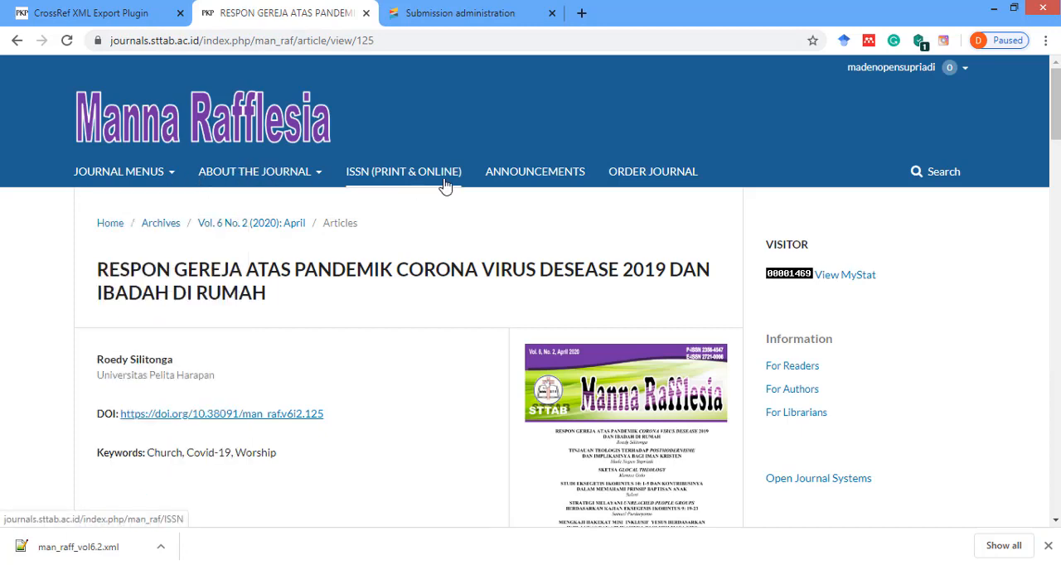
pyautogui.click(237, 228)
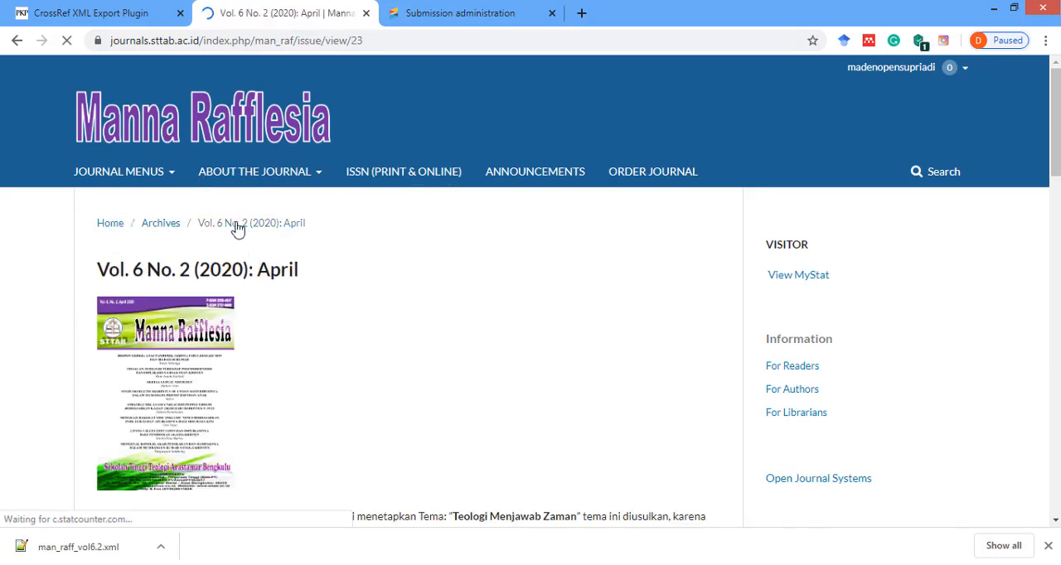
pyautogui.scroll(-15, 298, 232)
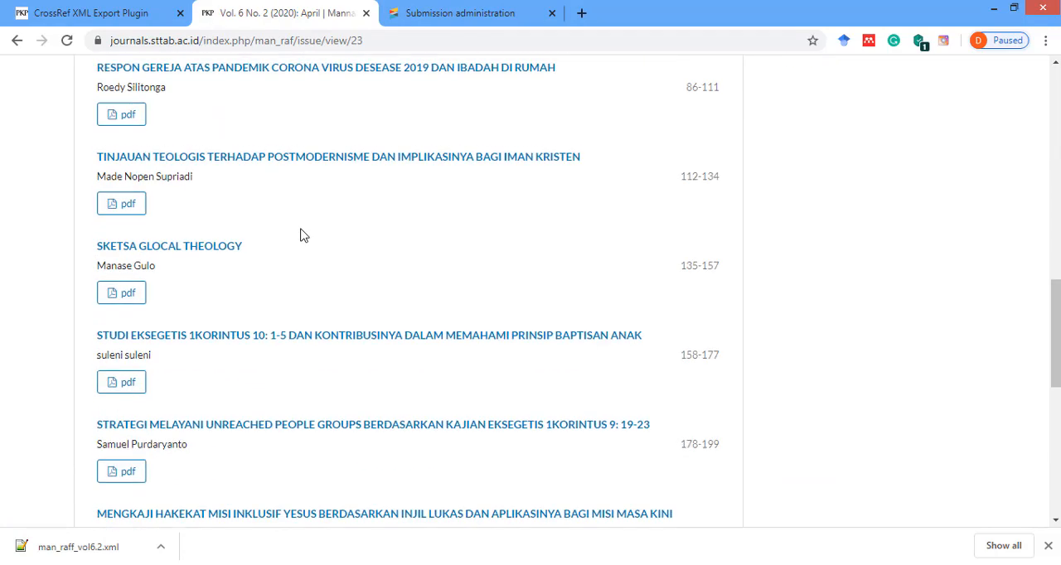
pyautogui.scroll(2, 297, 227)
pyautogui.scroll(-1, 281, 191)
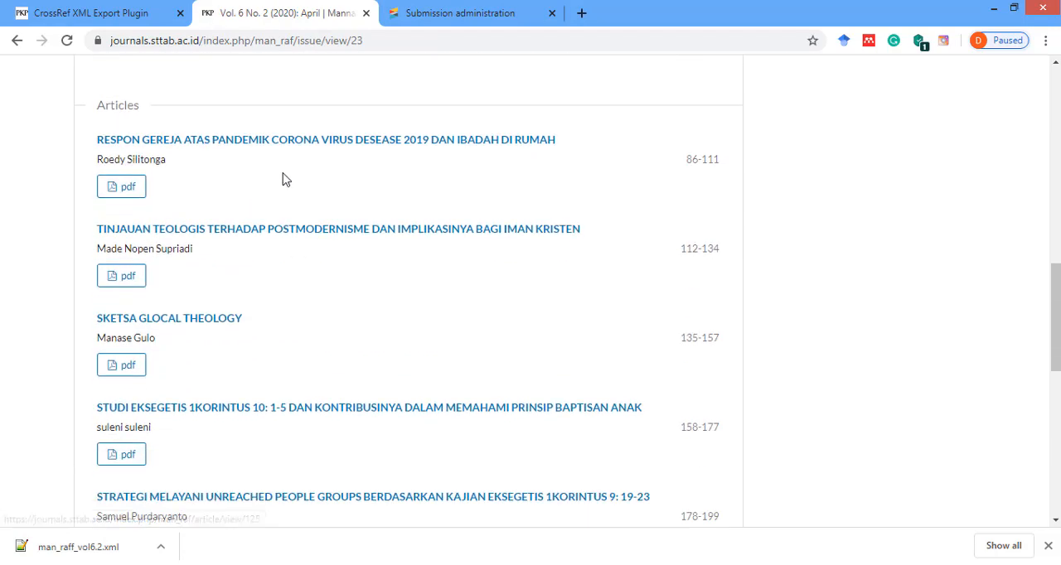
pyautogui.rightClick(279, 228)
pyautogui.click(292, 237)
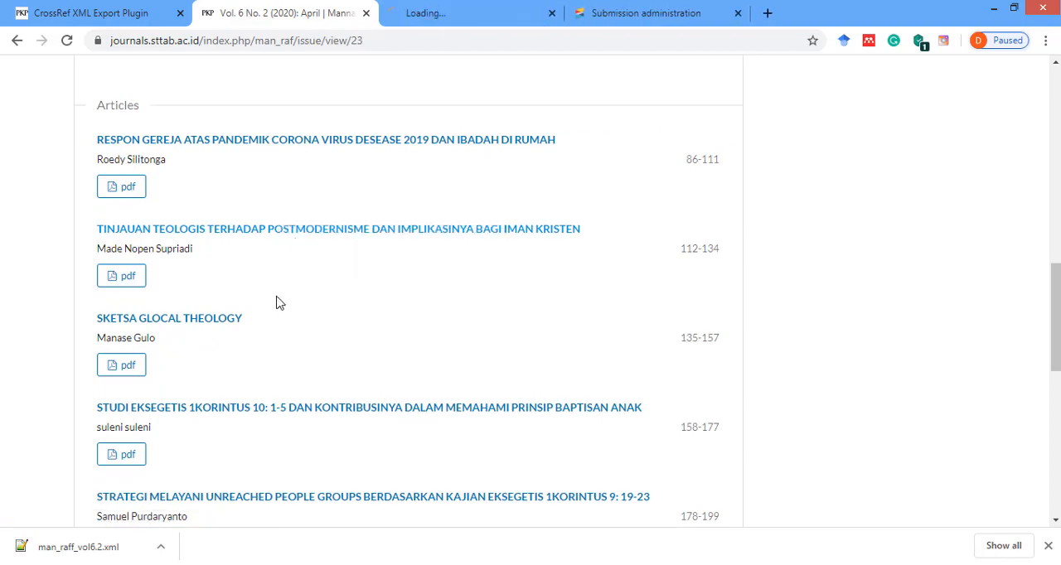
pyautogui.scroll(-3, 278, 292)
pyautogui.rightClick(279, 265)
pyautogui.click(365, 275)
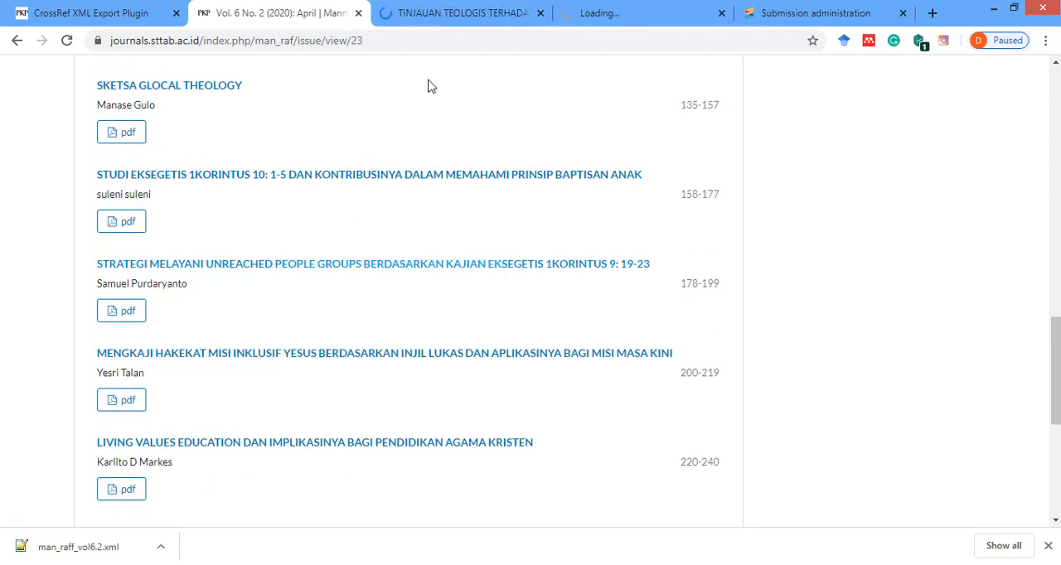
# Test the DOI link ending in v6i2.115 on the "Tinjauan Teologis terhadap Postmodernisme" article page.
pyautogui.click(437, 19)
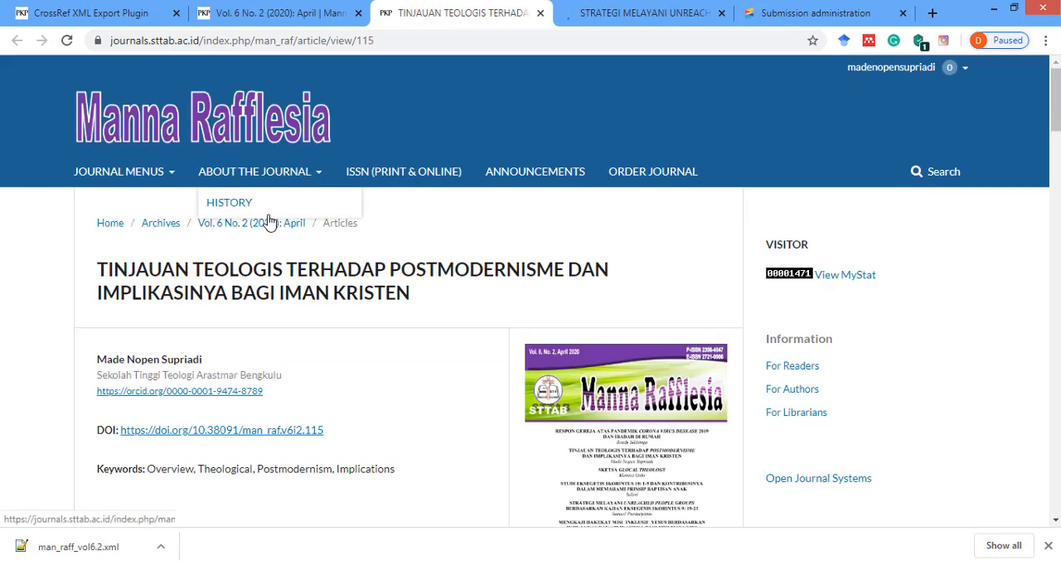
pyautogui.scroll(-3, 248, 225)
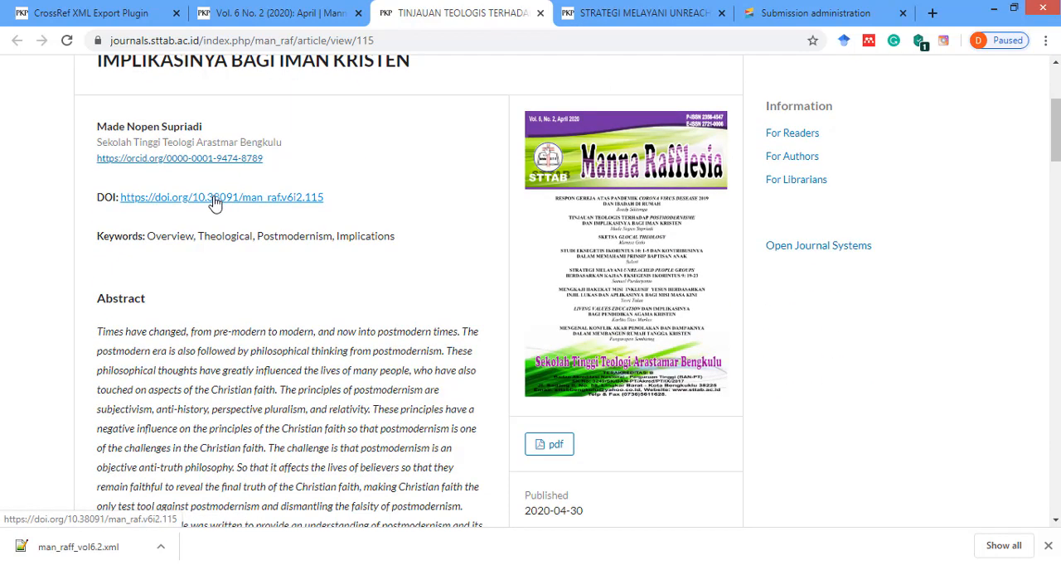
pyautogui.click(214, 201)
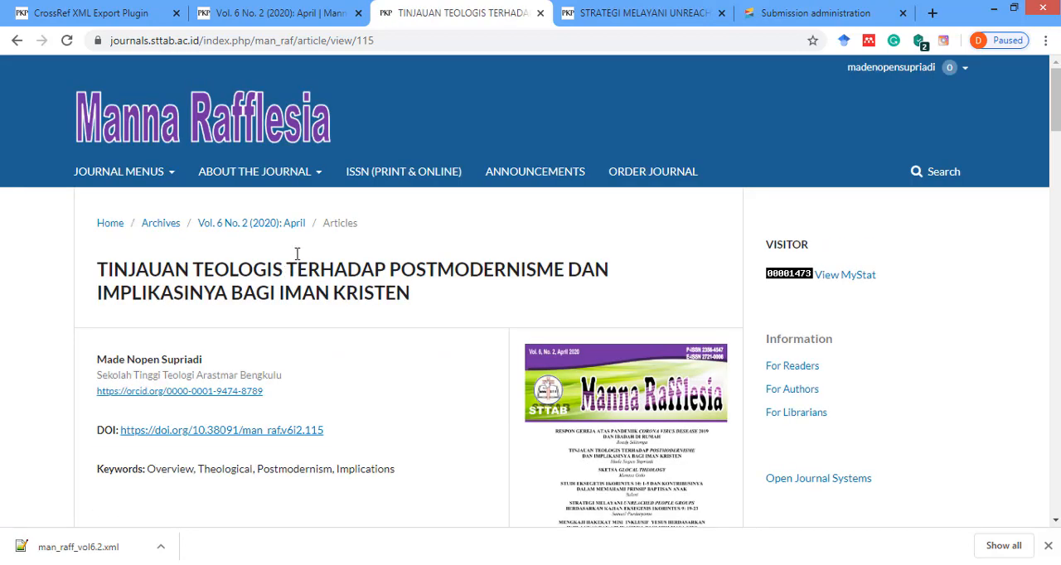
# Test the DOI link ending in v6i2.122 on the "Strategi Melayani Unreached People Groups" article page.
pyautogui.click(598, 27)
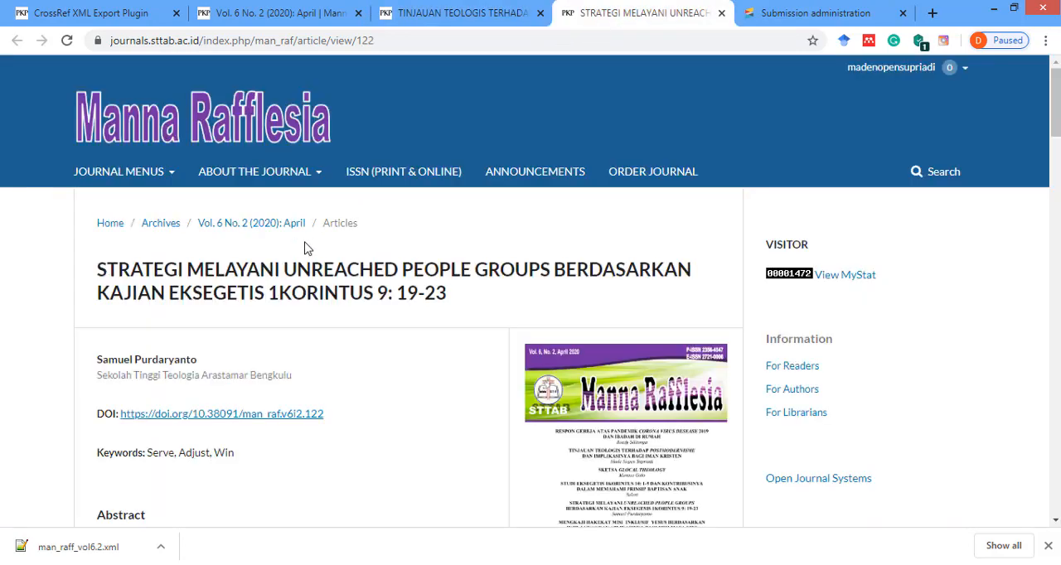
pyautogui.scroll(-3, 282, 216)
pyautogui.click(268, 182)
pyautogui.scroll(-2, 442, 201)
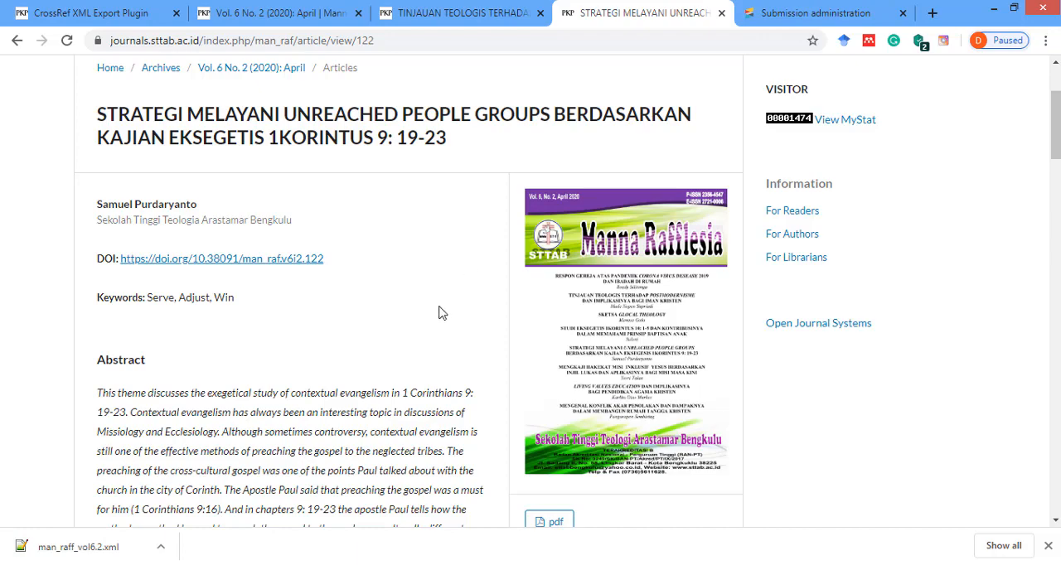
pyautogui.click(249, 564)
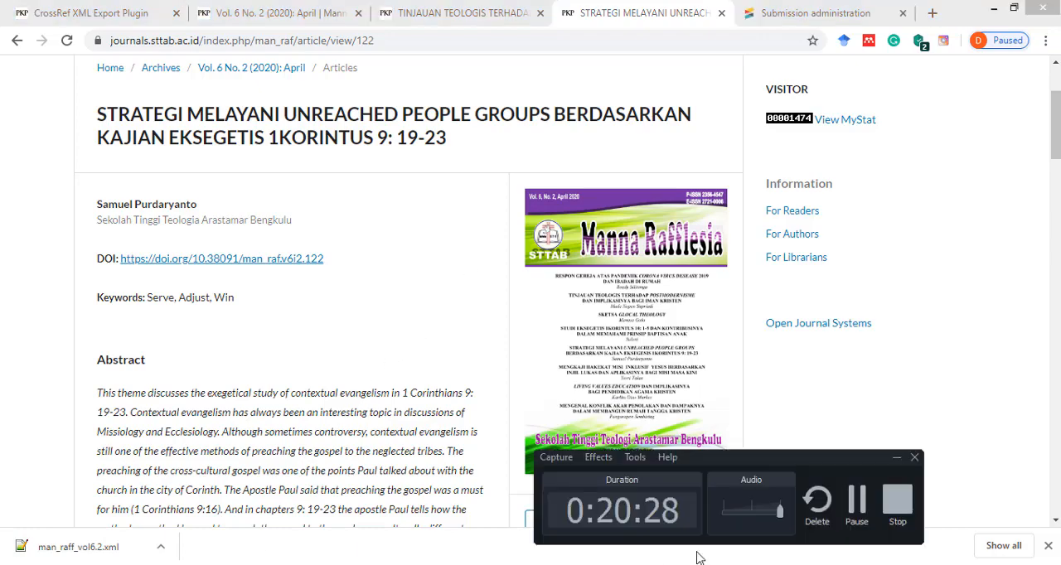